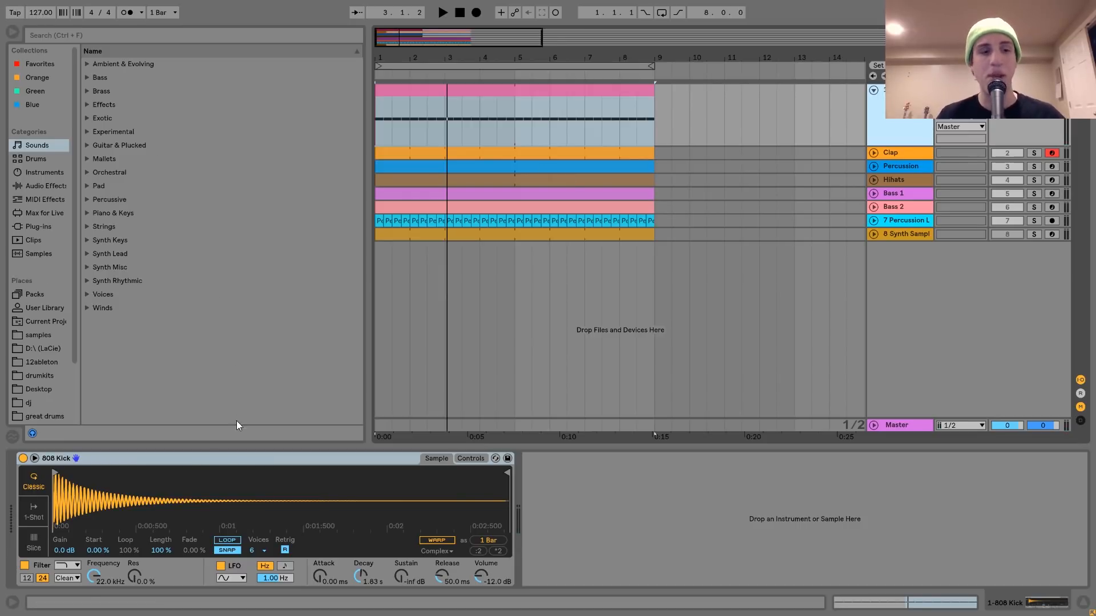
Look over the 808 Kick Simpler's control and sample views, and reveal its sample file in the browser
left_click(554, 514)
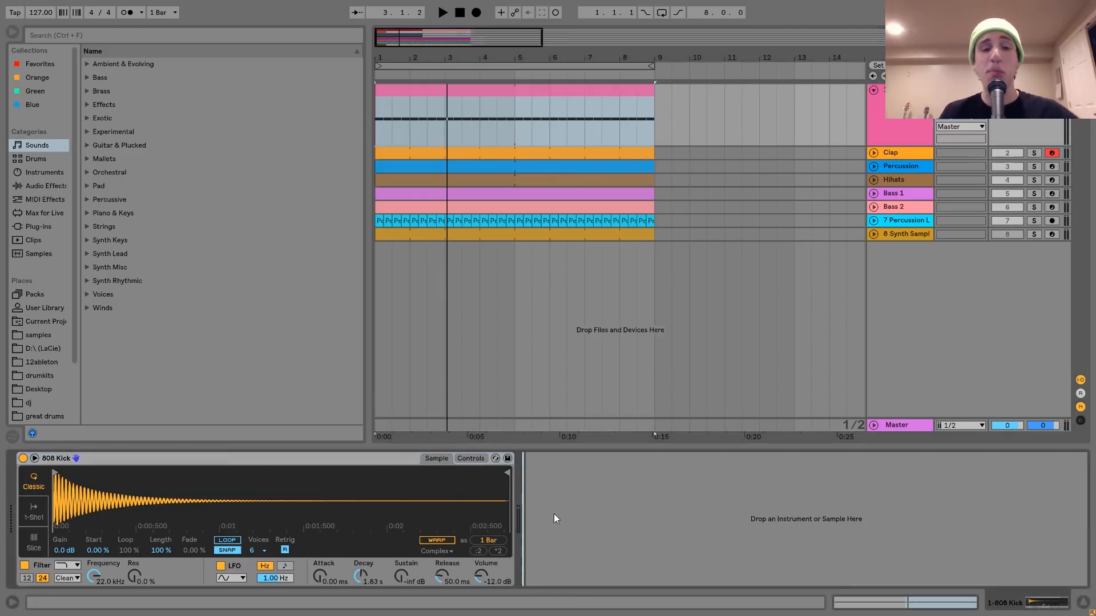
left_click(365, 463)
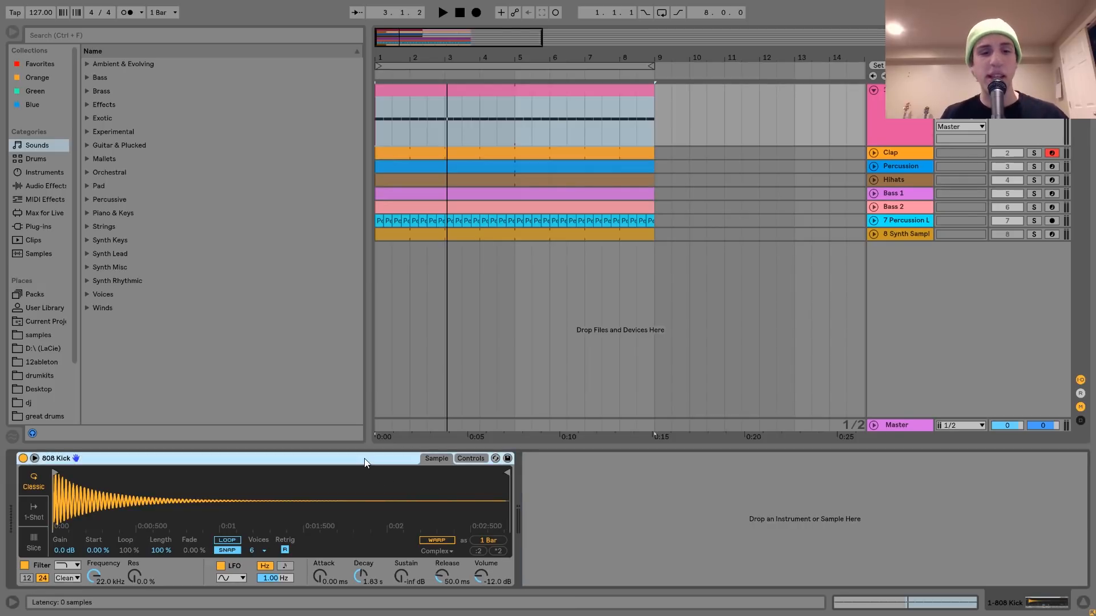
left_click(471, 459)
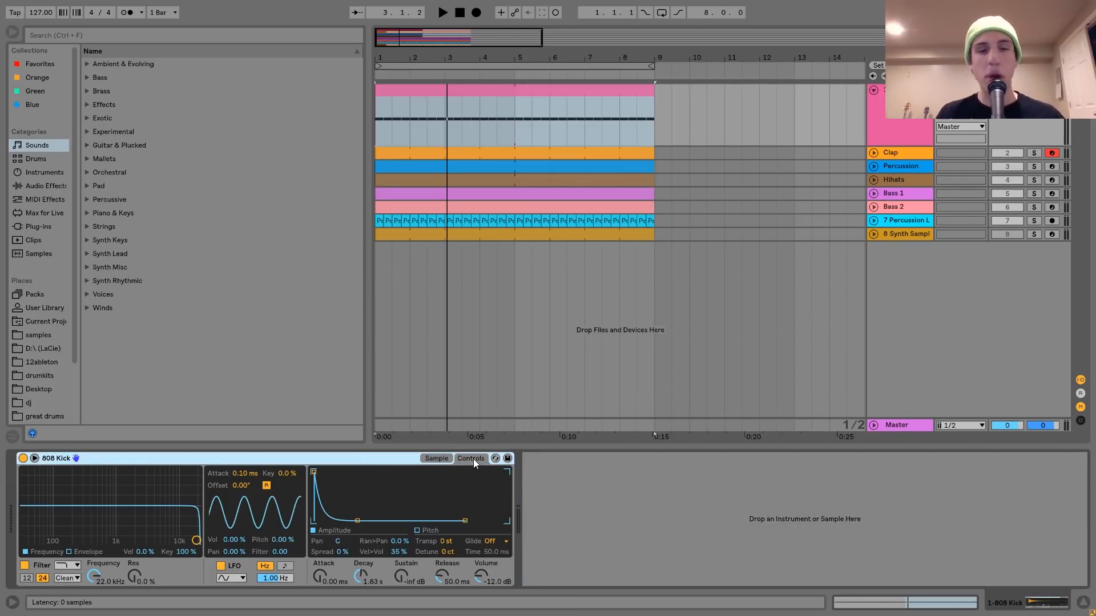
left_click(438, 459)
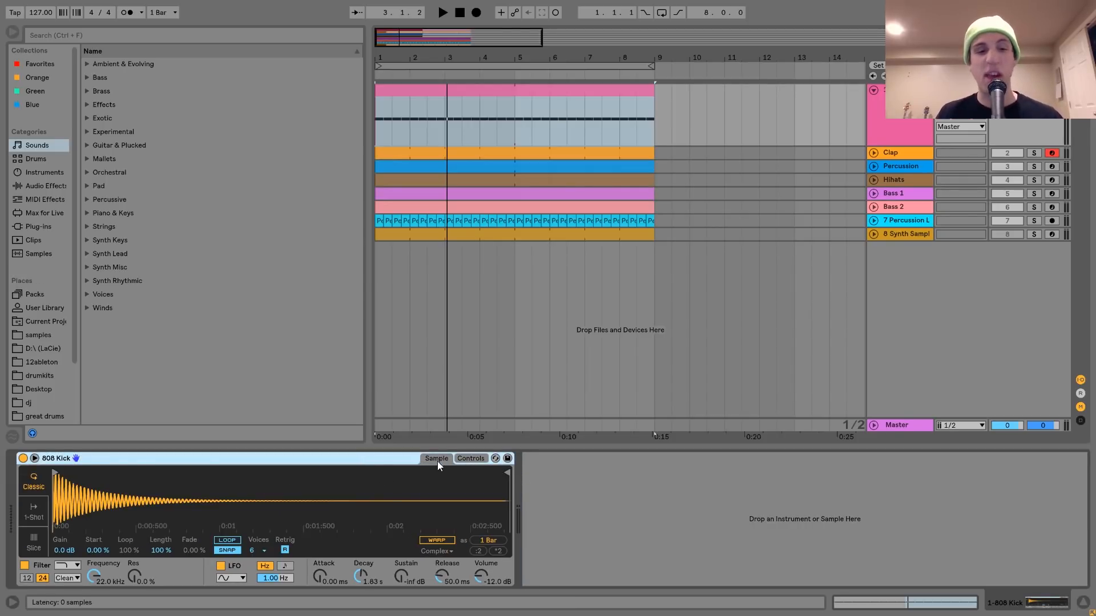
right_click(374, 503)
left_click(393, 522)
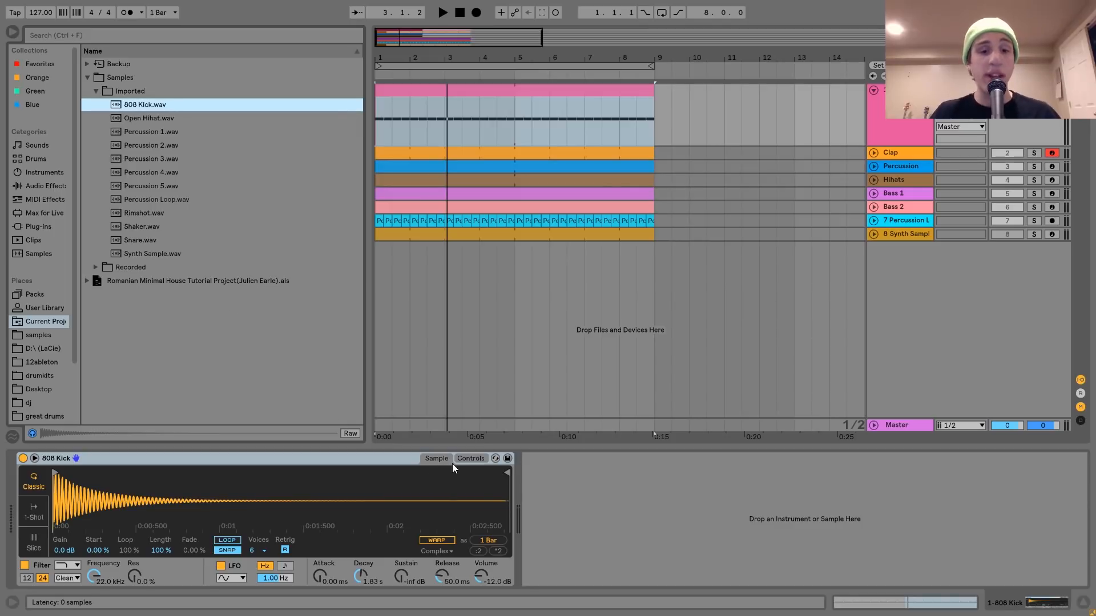
Set the 808 Kick's amplitude envelope decay to 1.73 s and play the kick
left_click(469, 457)
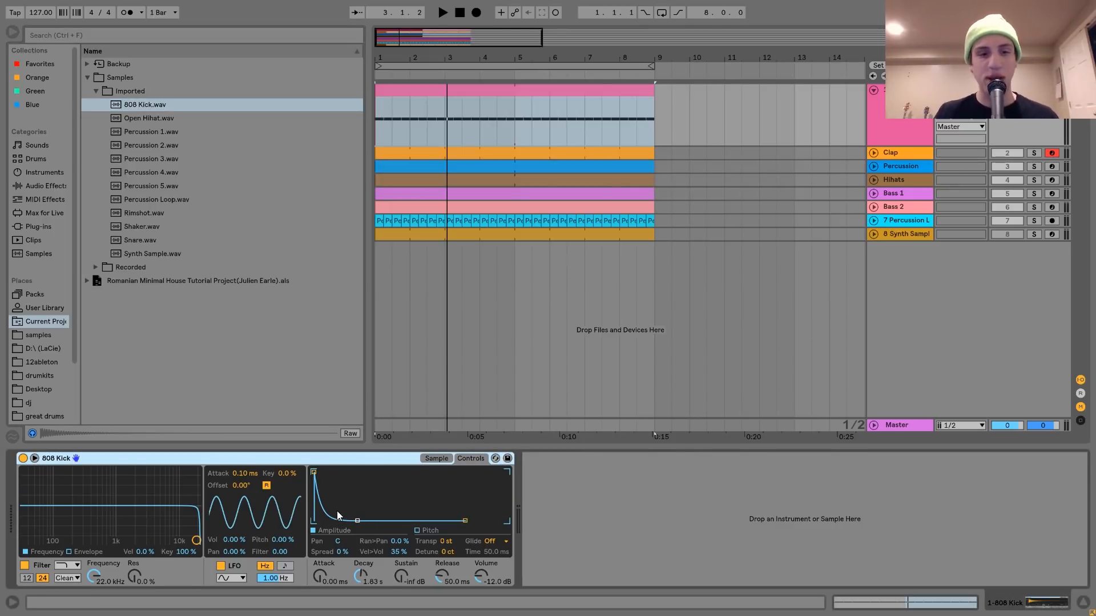
key("space")
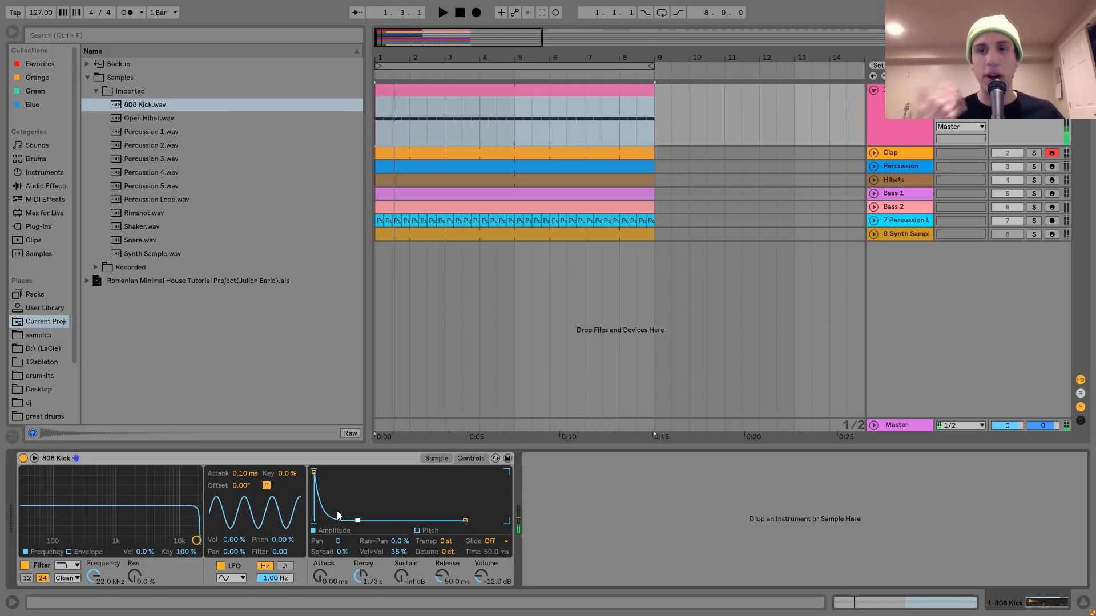
Check the kick's pitch envelope settings and inspect the very start of its sample waveform up close
left_click(426, 530)
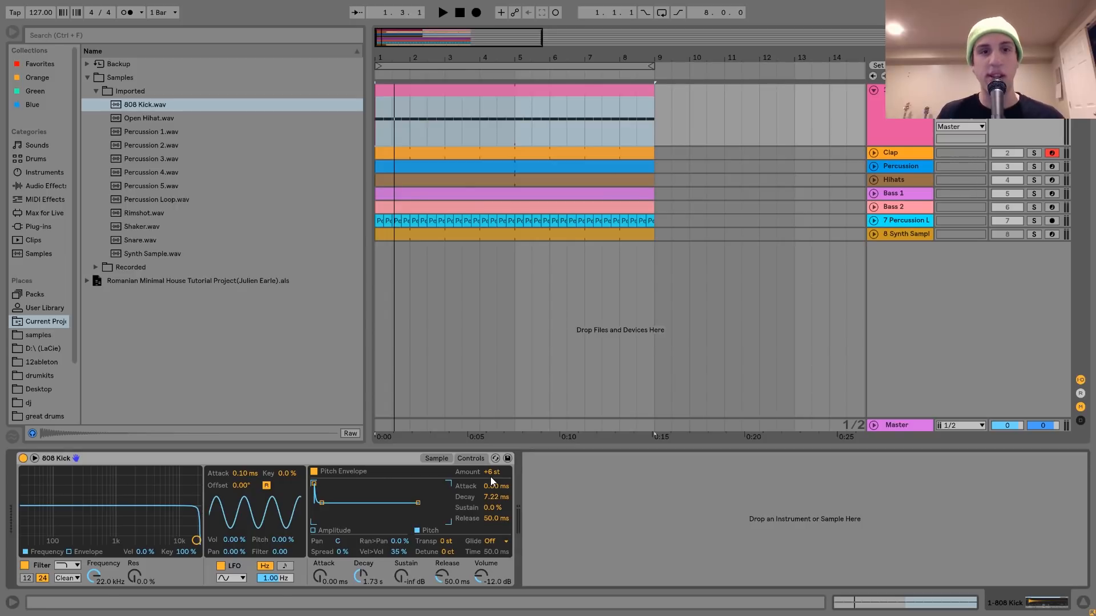
left_click(434, 458)
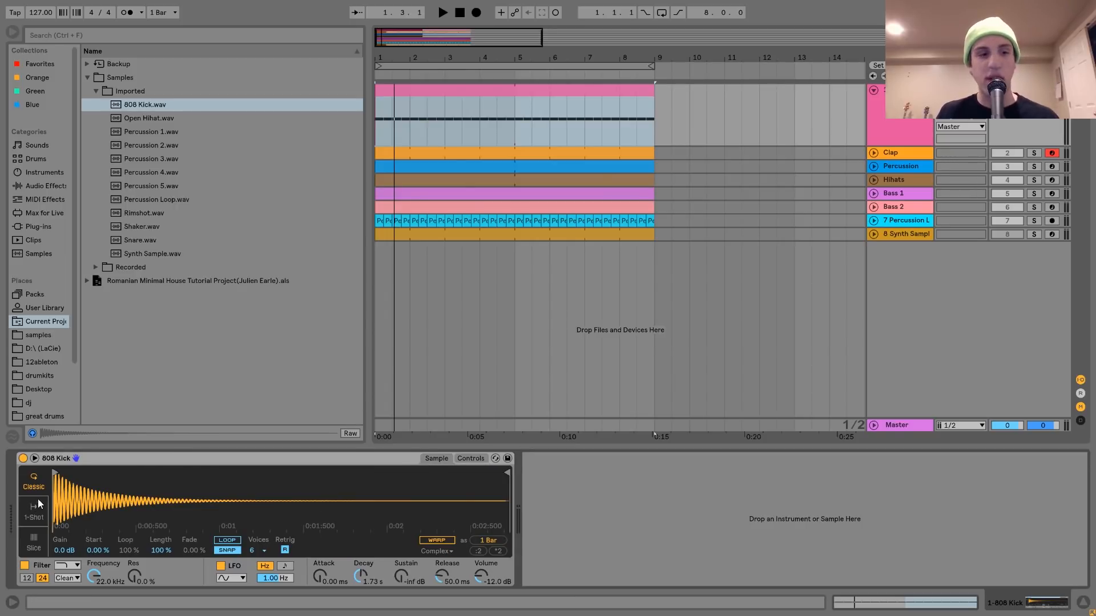
left_click_drag(54, 496, 54, 565)
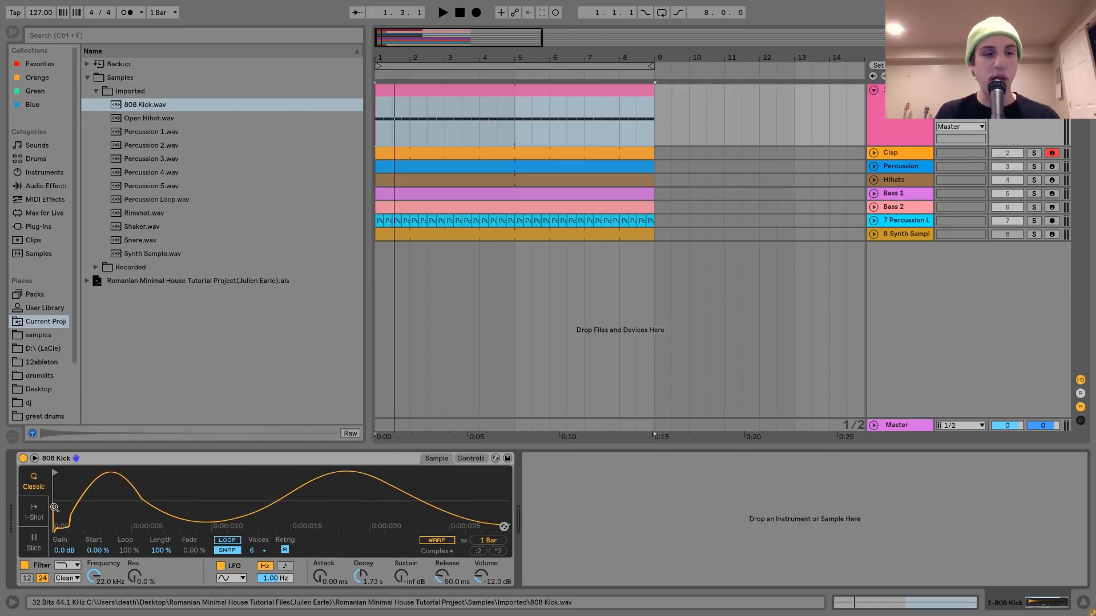
left_click_drag(54, 500, 54, 531)
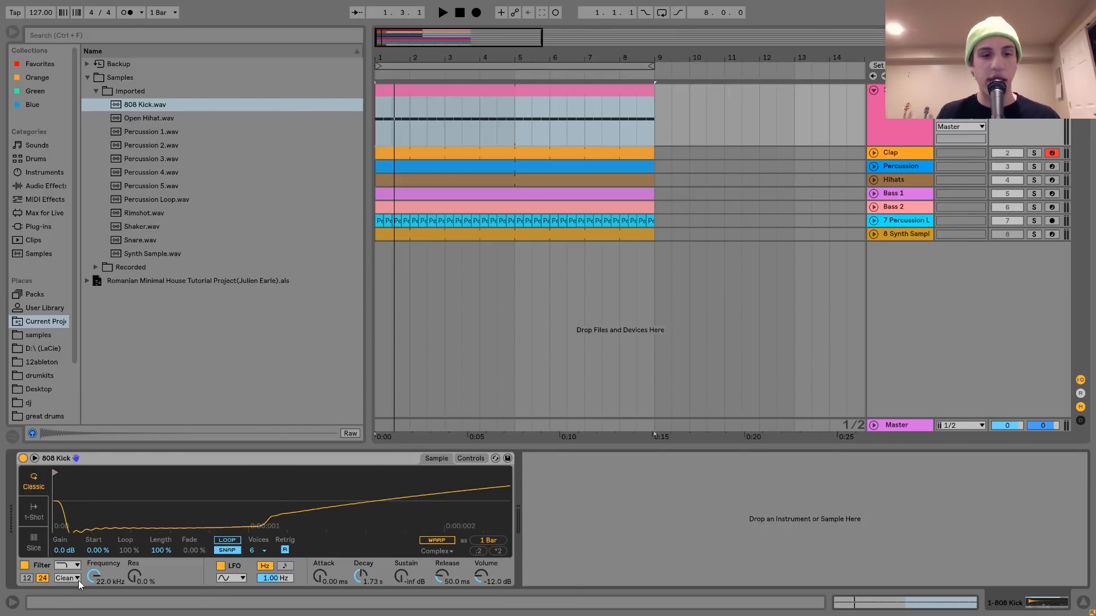
left_click_drag(247, 498, 247, 469)
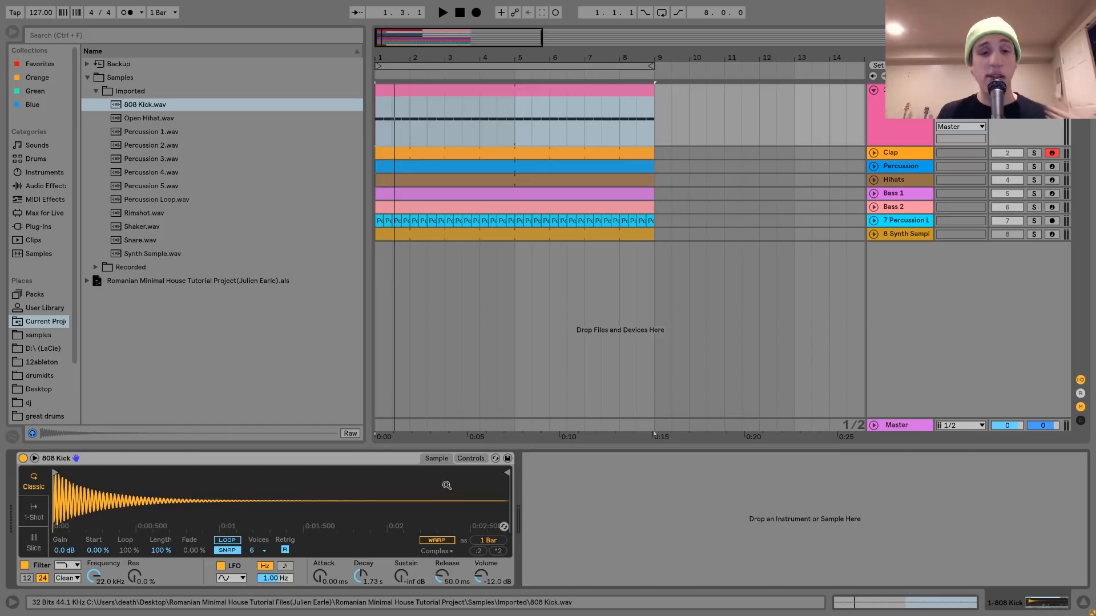
Compare the kick's sound with its pitch envelope off and on, and return to the sample view
left_click(472, 459)
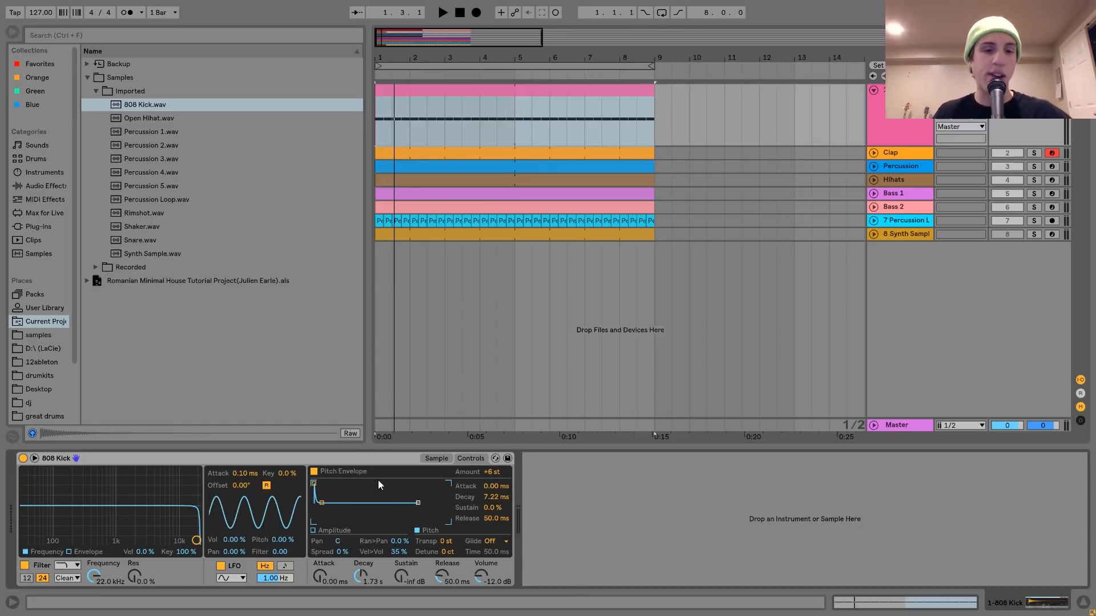
left_click(314, 472)
key("space")
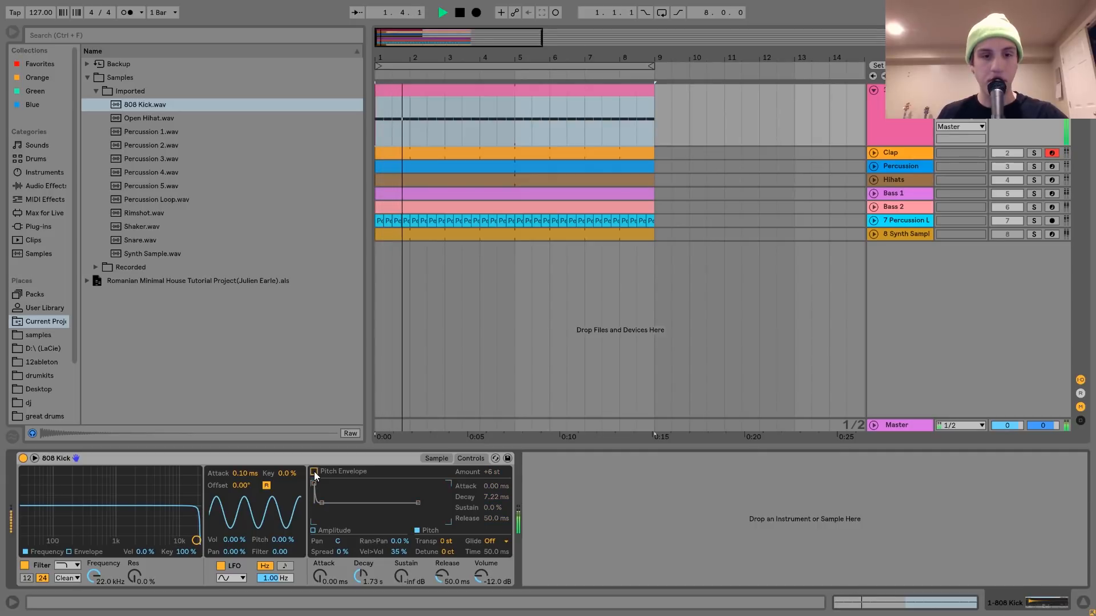
key("space")
left_click(314, 473)
key("space")
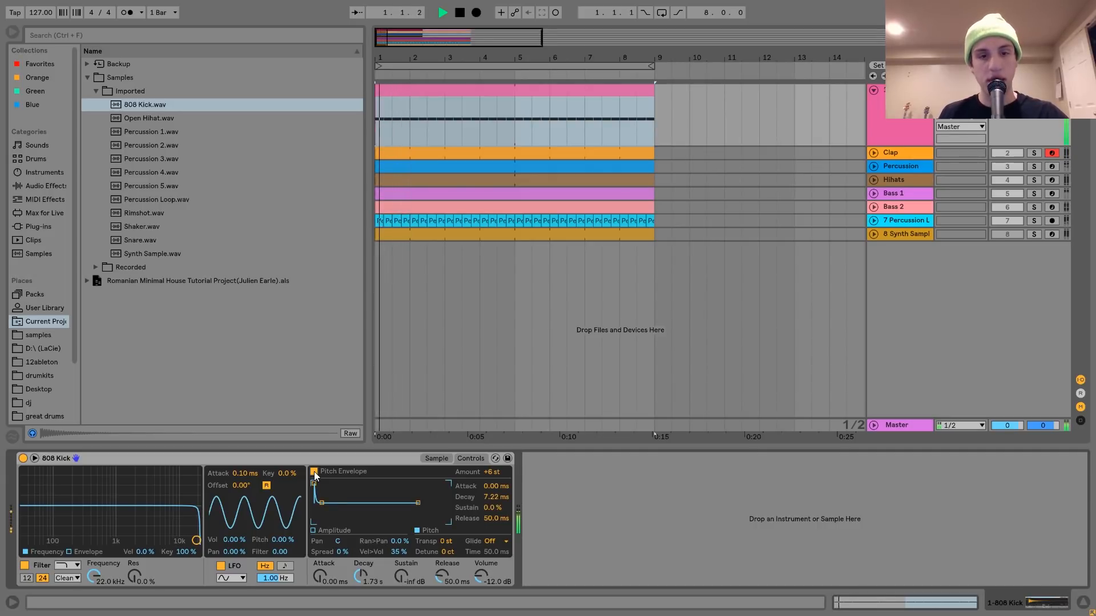
key("space")
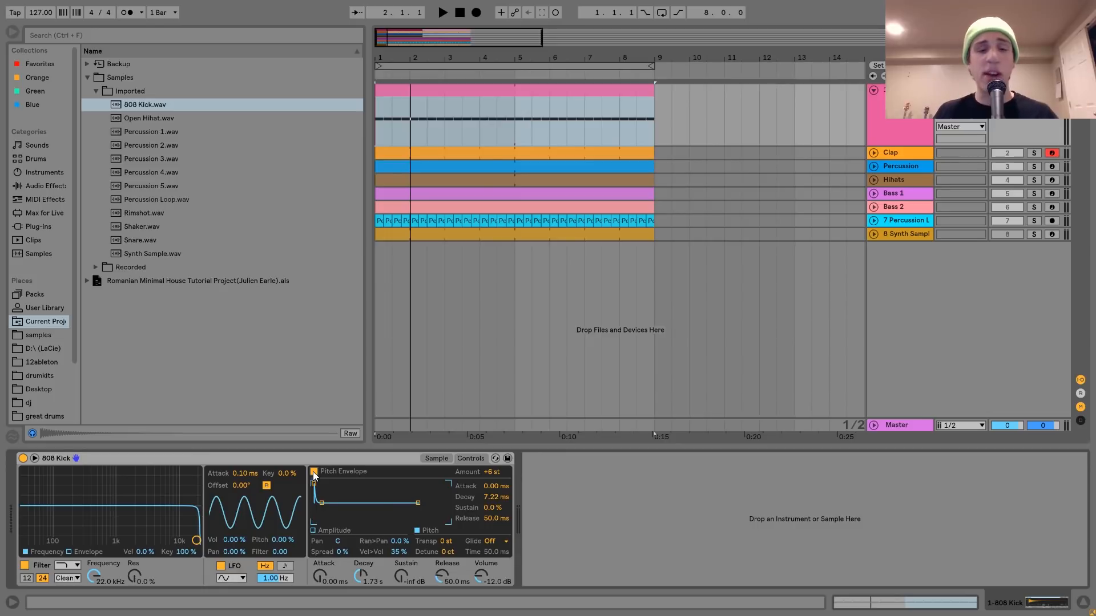
left_click(324, 530)
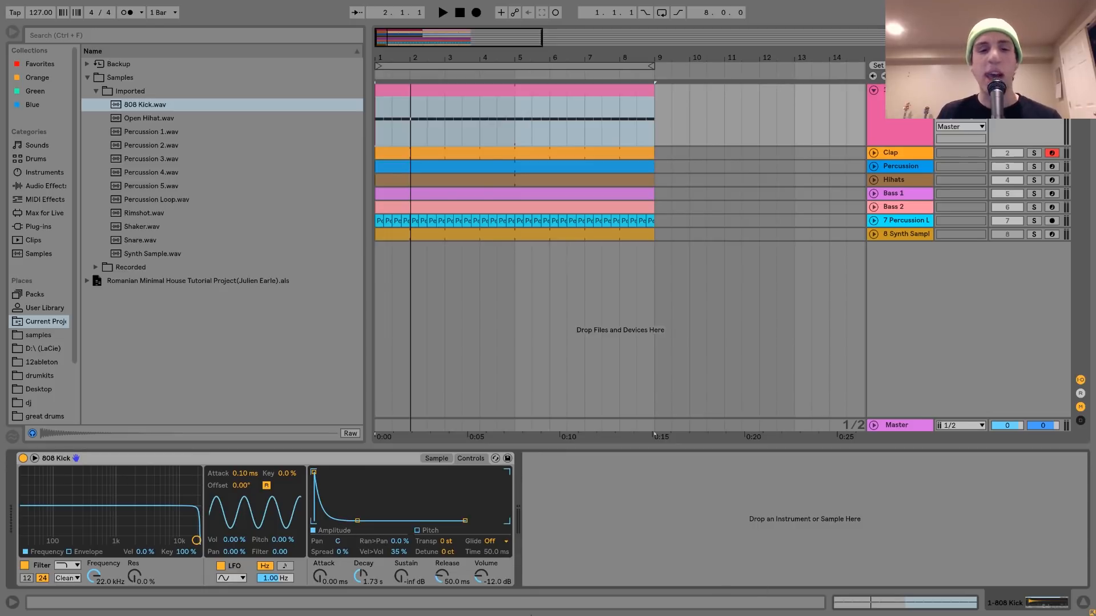
left_click(437, 458)
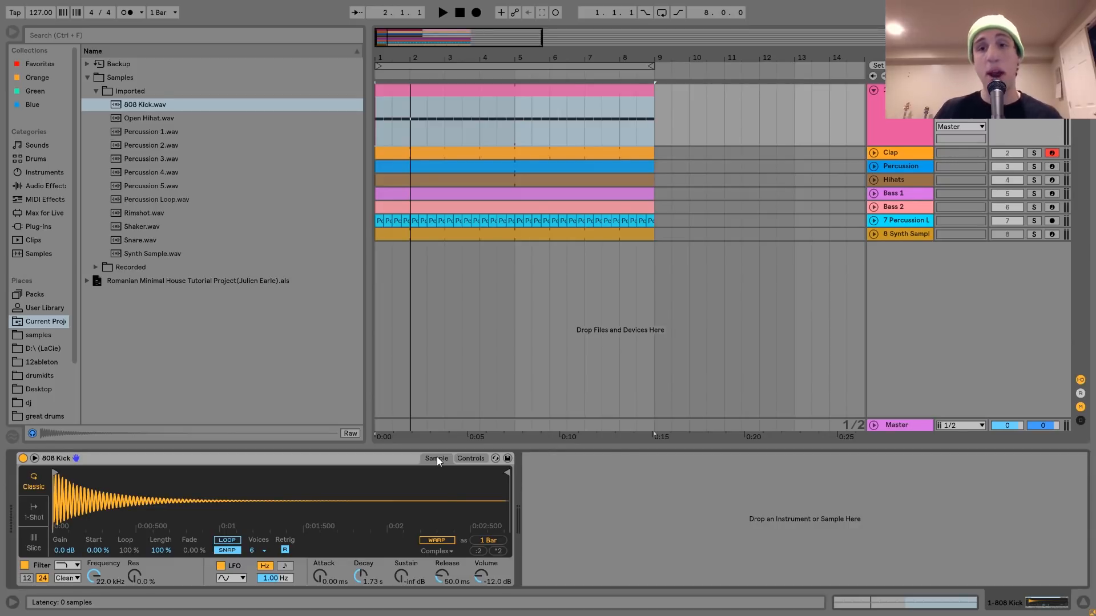
Unfold and solo the Clap track, and play it to hear the layered clap
left_click(898, 154)
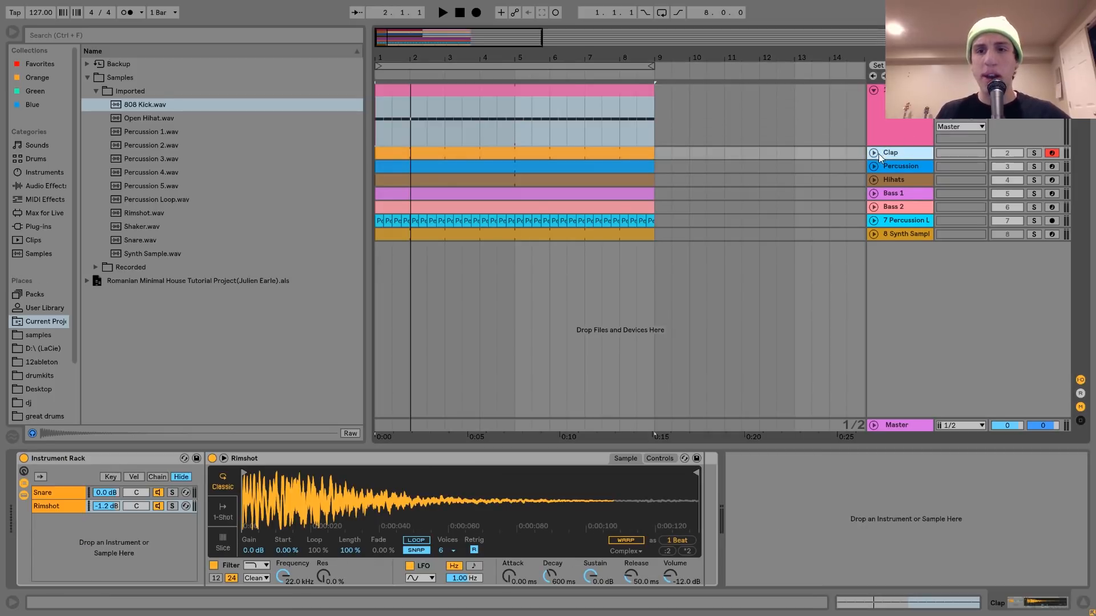
left_click(874, 153)
left_click(1035, 153)
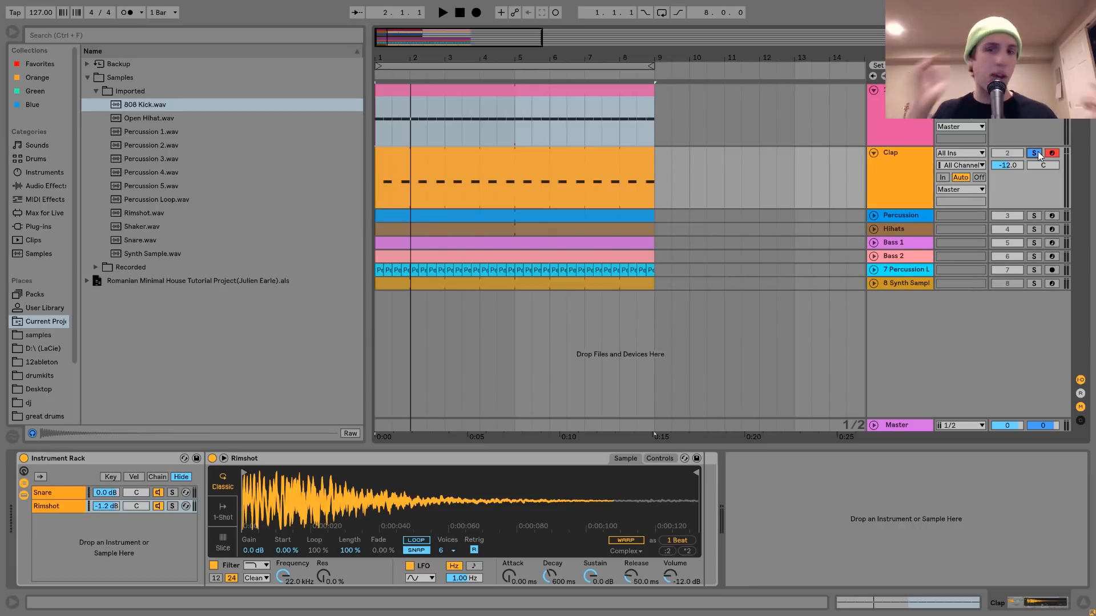
key("space")
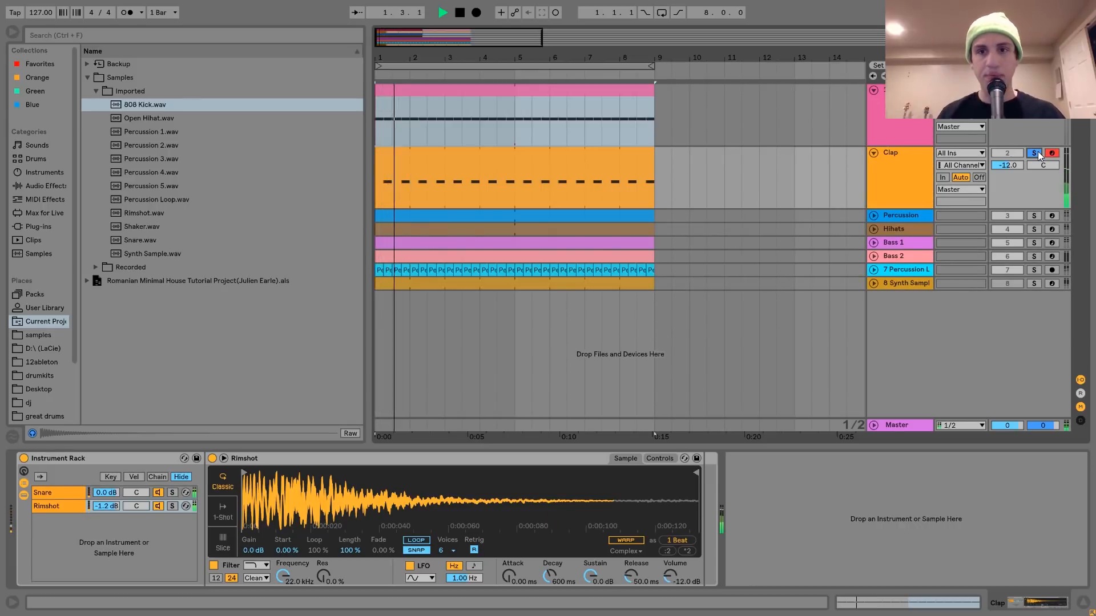
left_click(913, 156)
key("space")
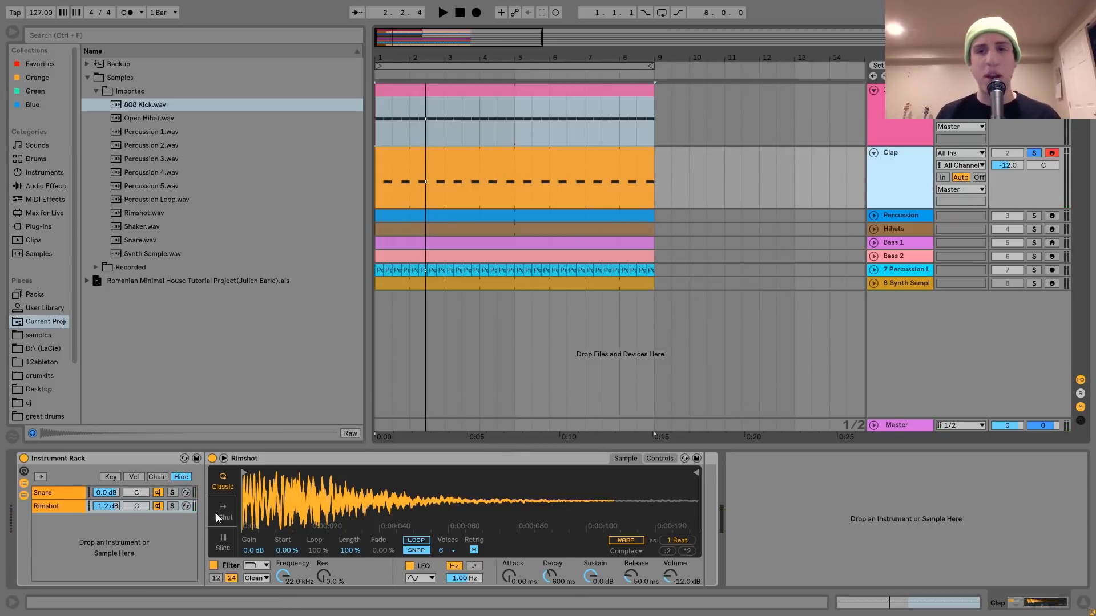
Audition the Snare and Rimshot chains of the Clap track's Instrument Rack separately by soloing each one
left_click(49, 492)
left_click(53, 508)
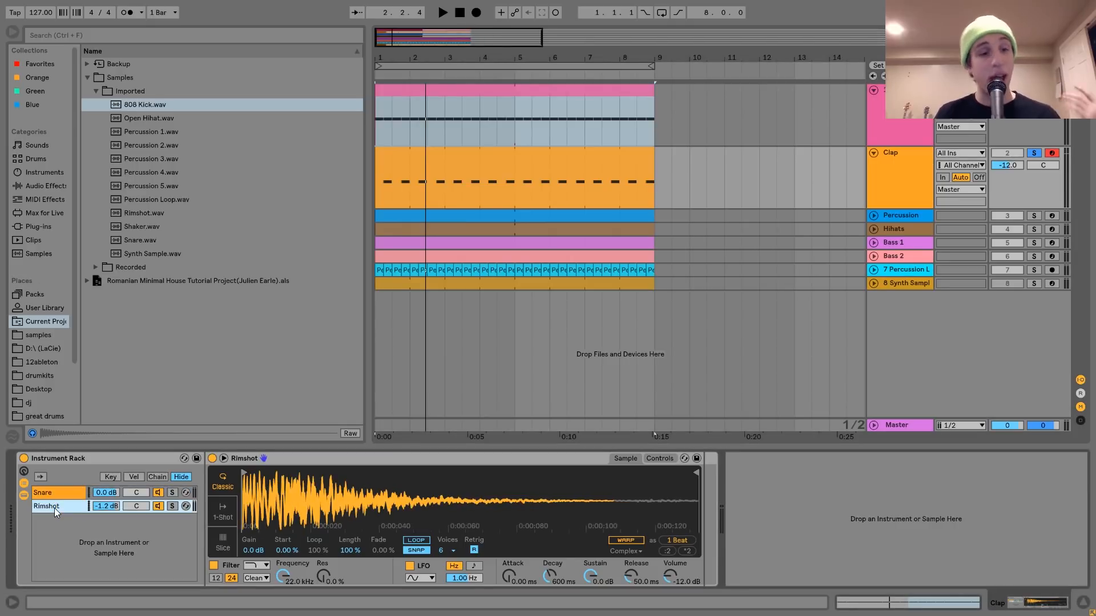
left_click(173, 493)
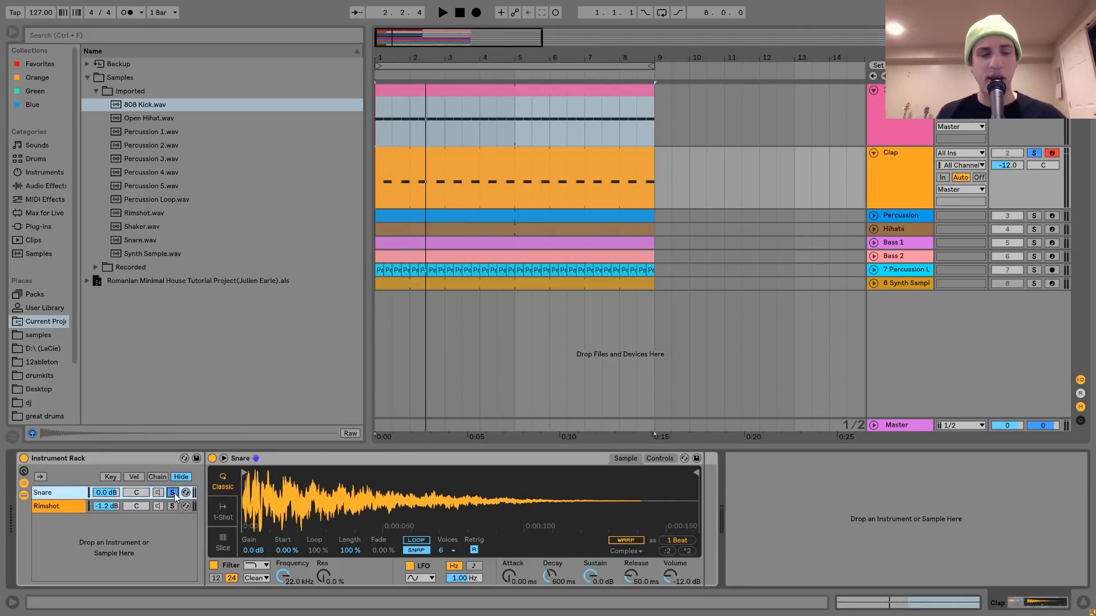
key("space")
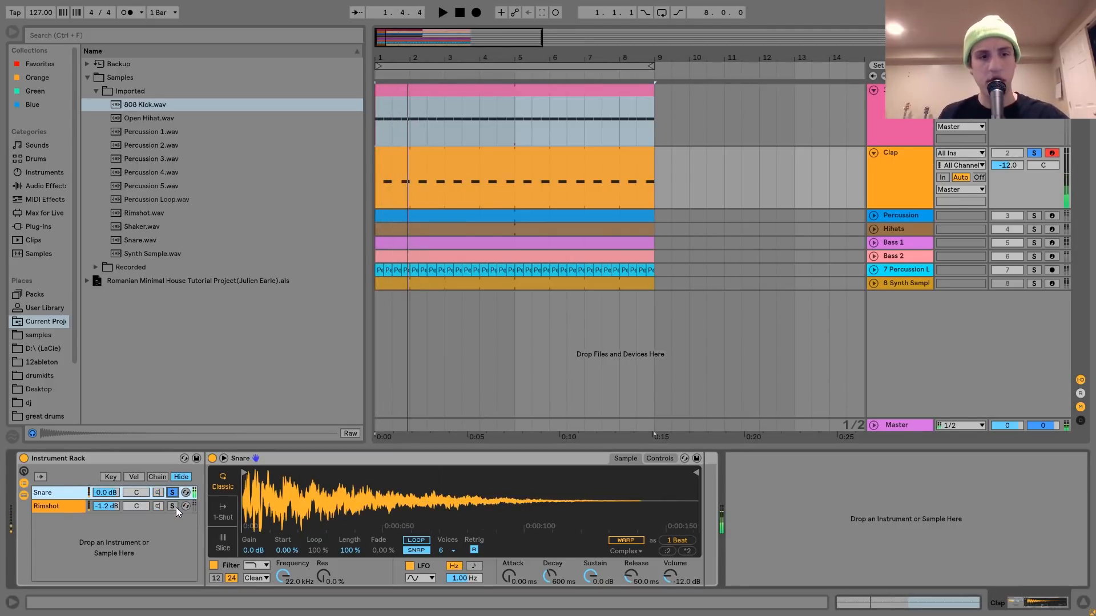
left_click(175, 507)
key("space")
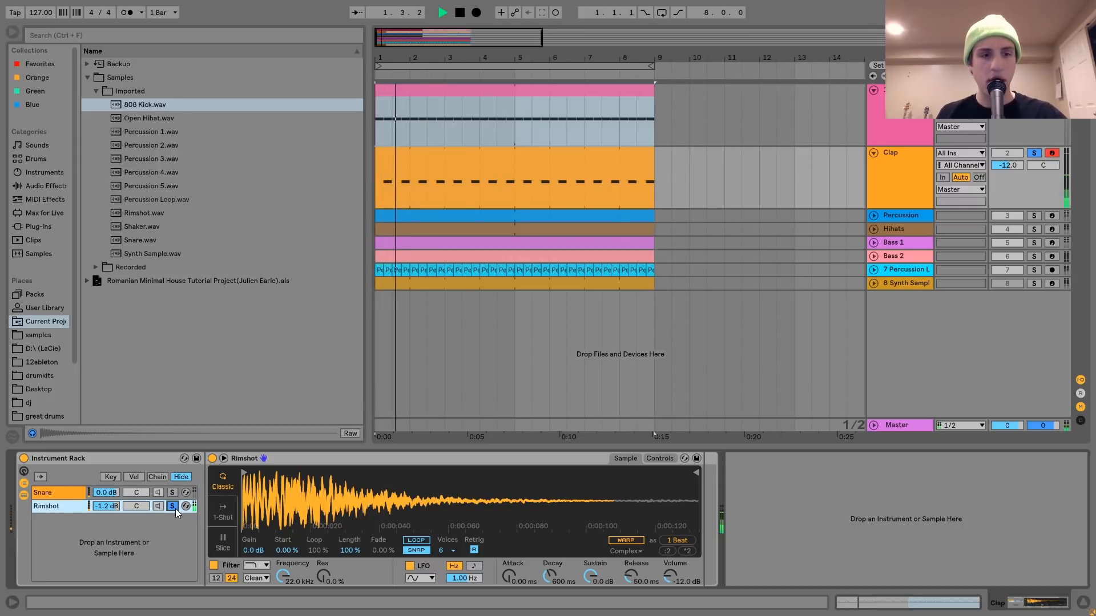
key("space")
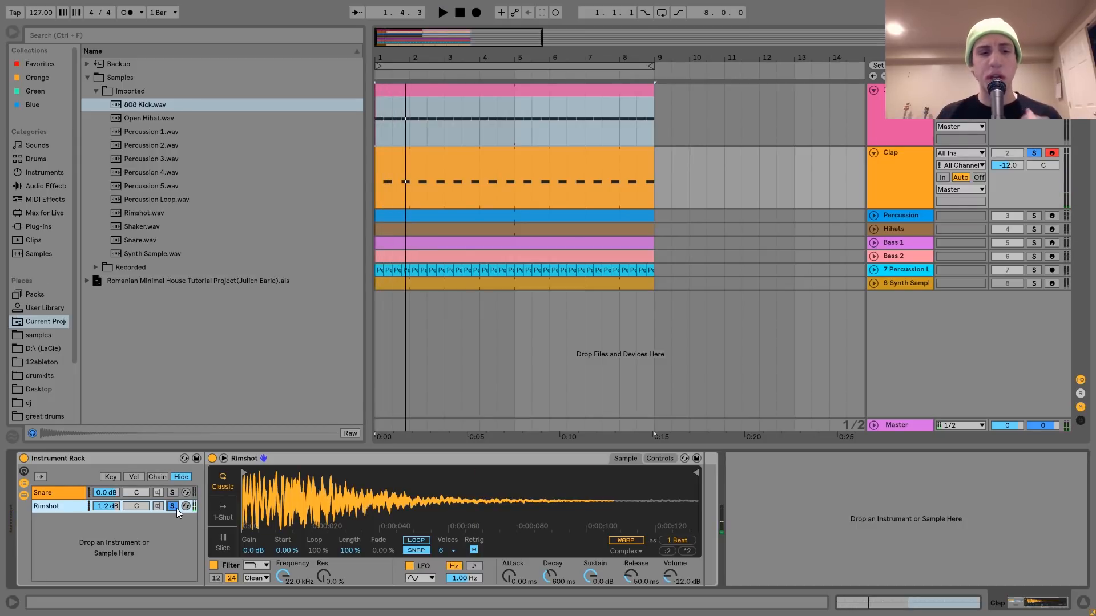
Replay the Snare and Rimshot chains in solo, lift the chain solo, and display the Snare chain
left_click(173, 492)
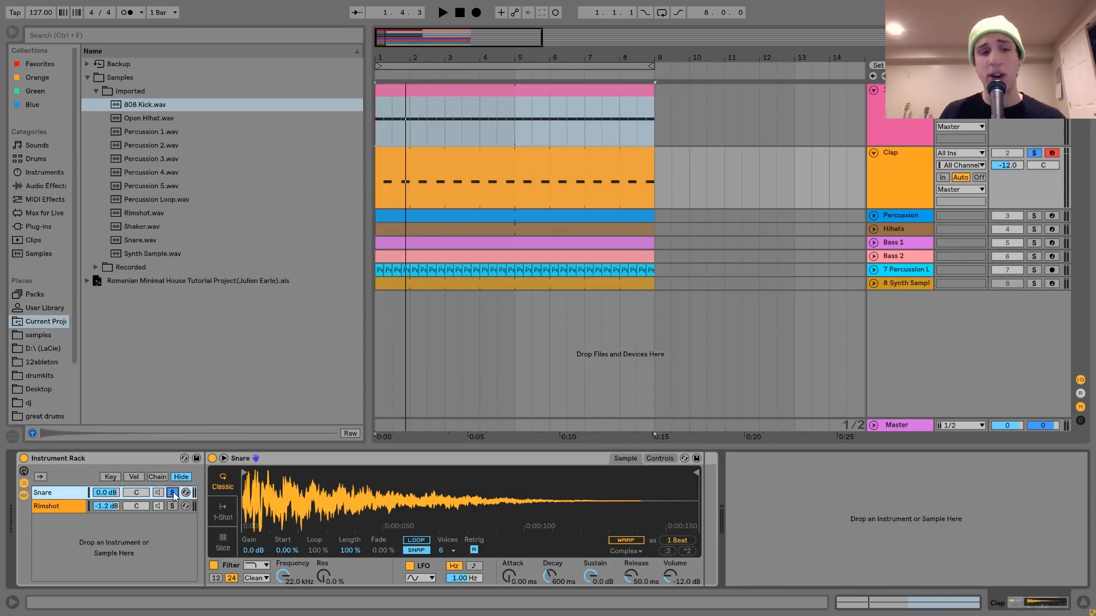
key("space")
key("space")
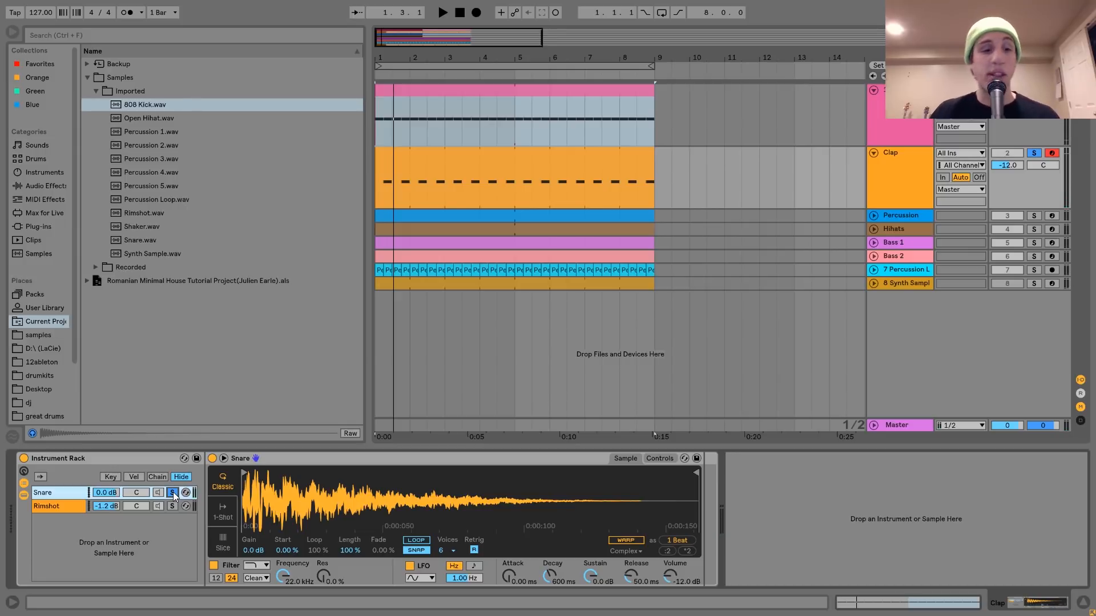
left_click(171, 506)
key("space")
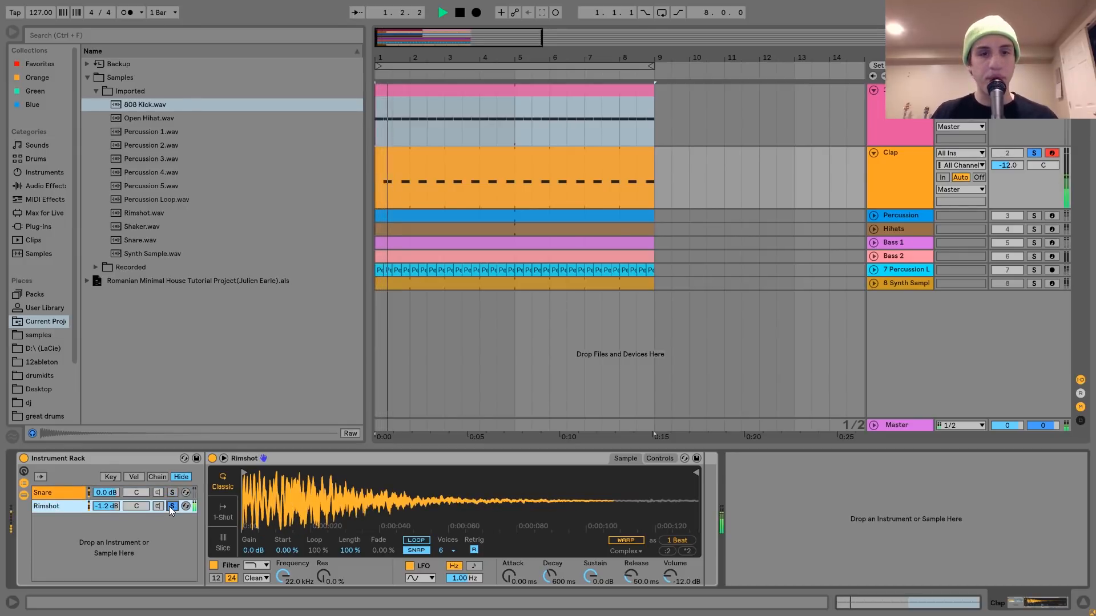
key("space")
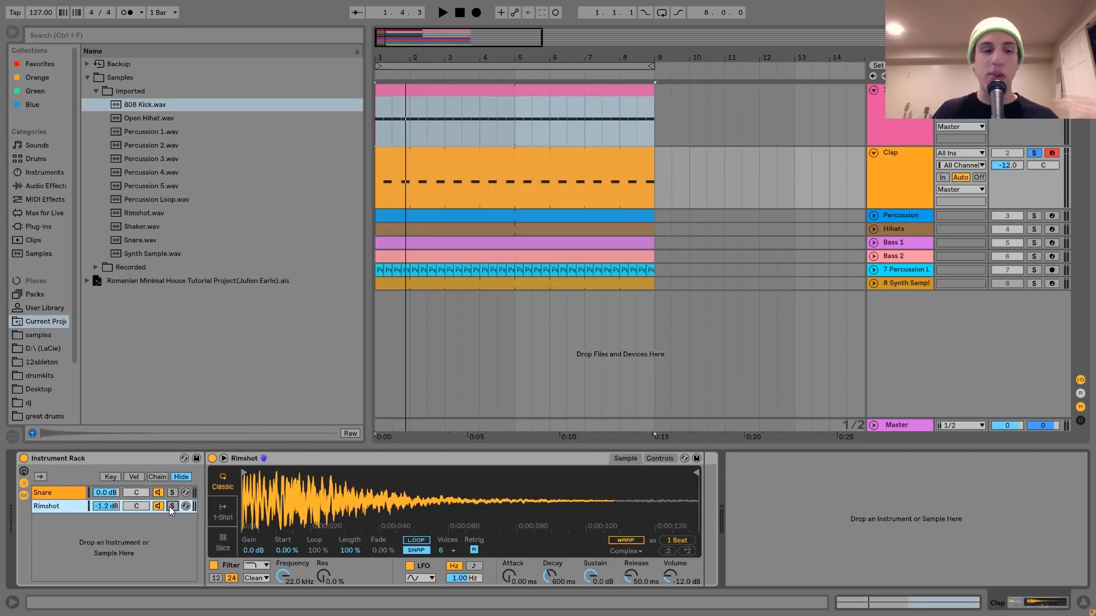
left_click(66, 492)
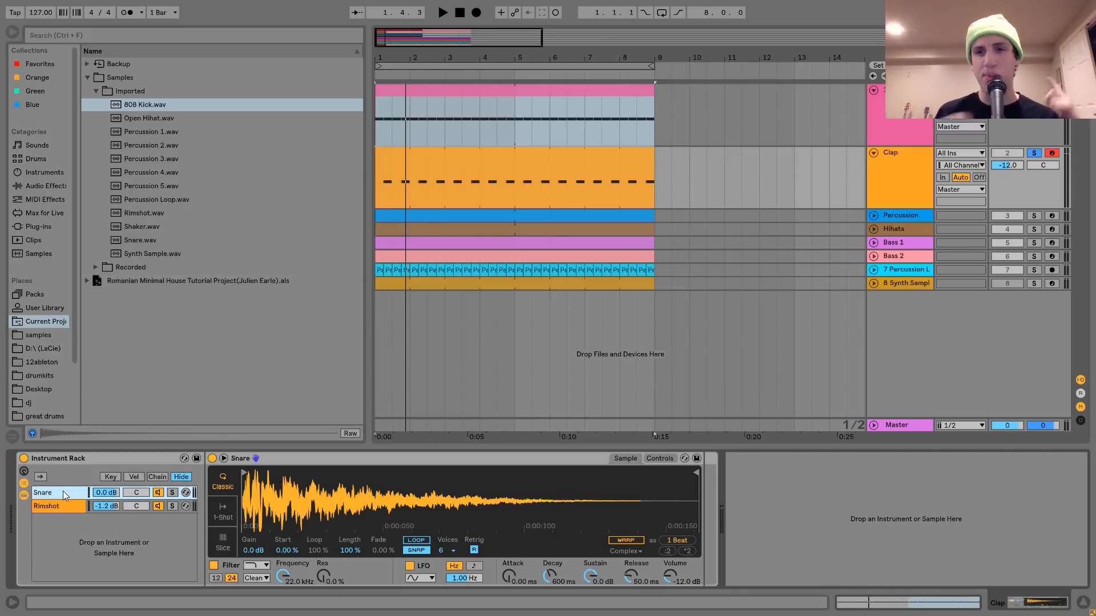
Unfold and solo the Percussion track, select its MIDI clip, and play it
left_click(884, 216)
left_click(874, 215)
left_click(1030, 218)
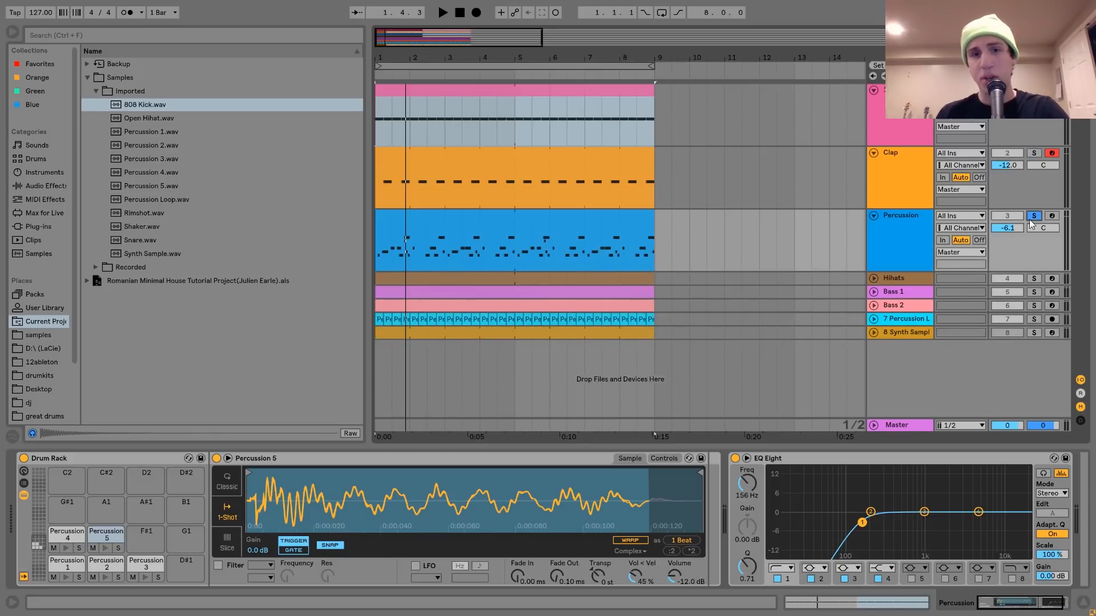
left_click(461, 222)
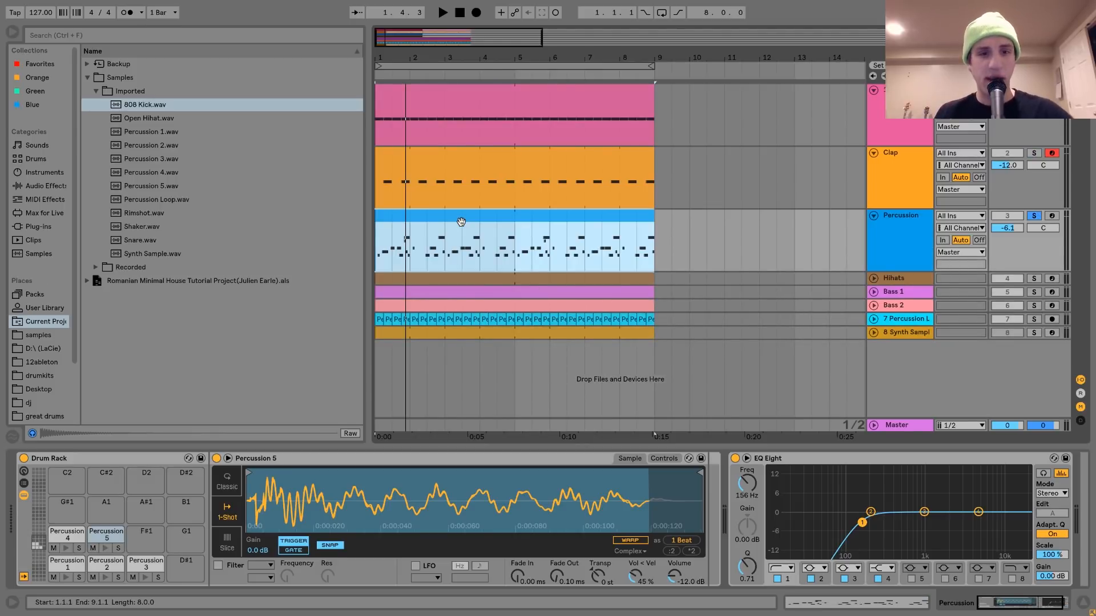
key("space")
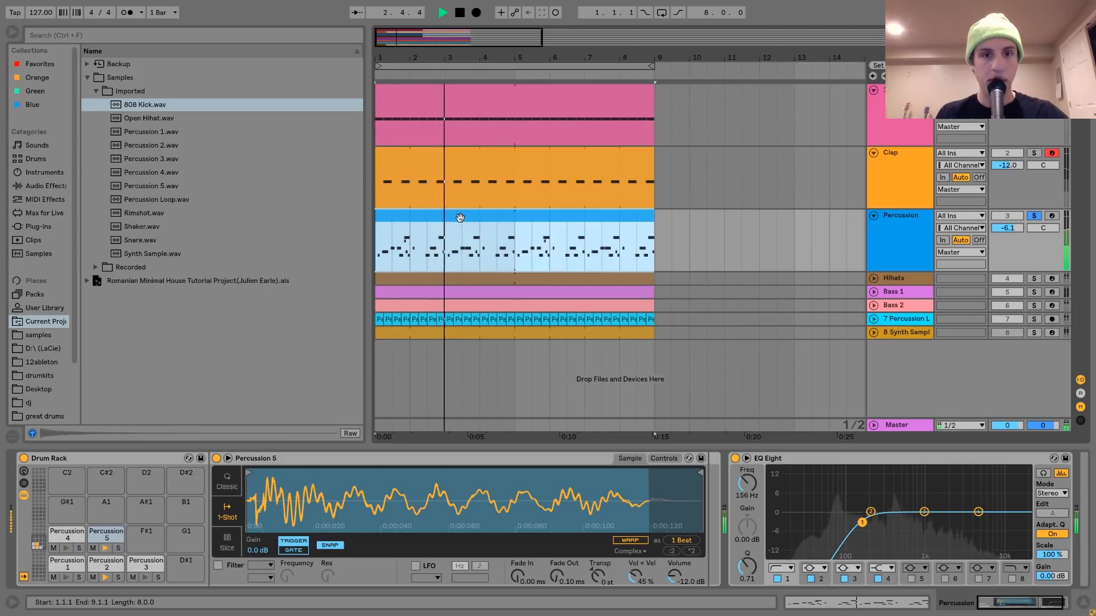
Try the Percussion track's volume at -0.9 dB in playback, and undo the volume change
key("space")
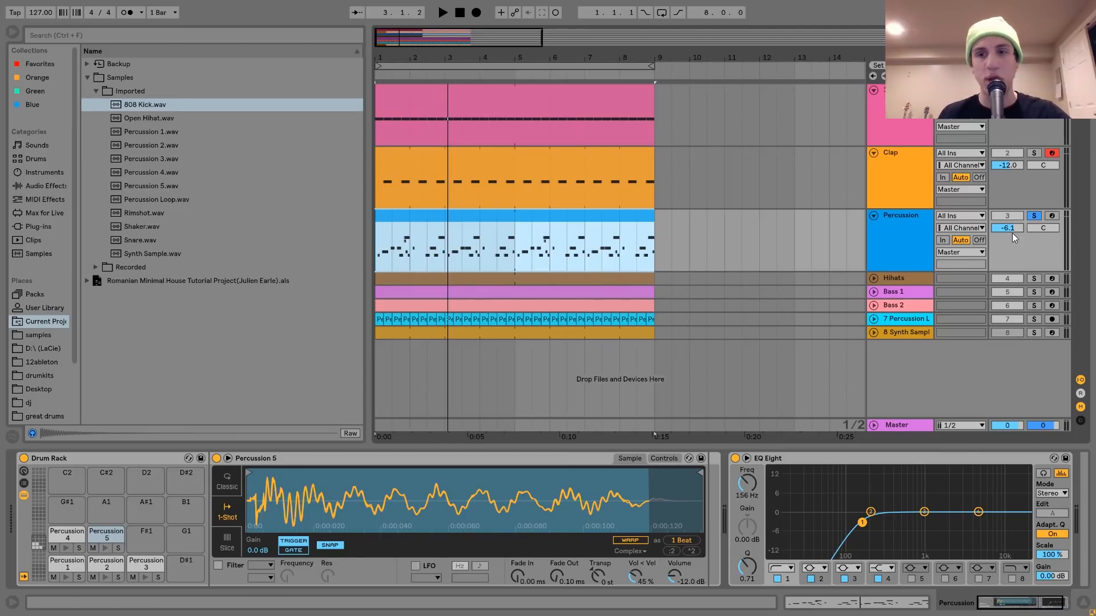
left_click_drag(1013, 231, 1010, 229)
key("space")
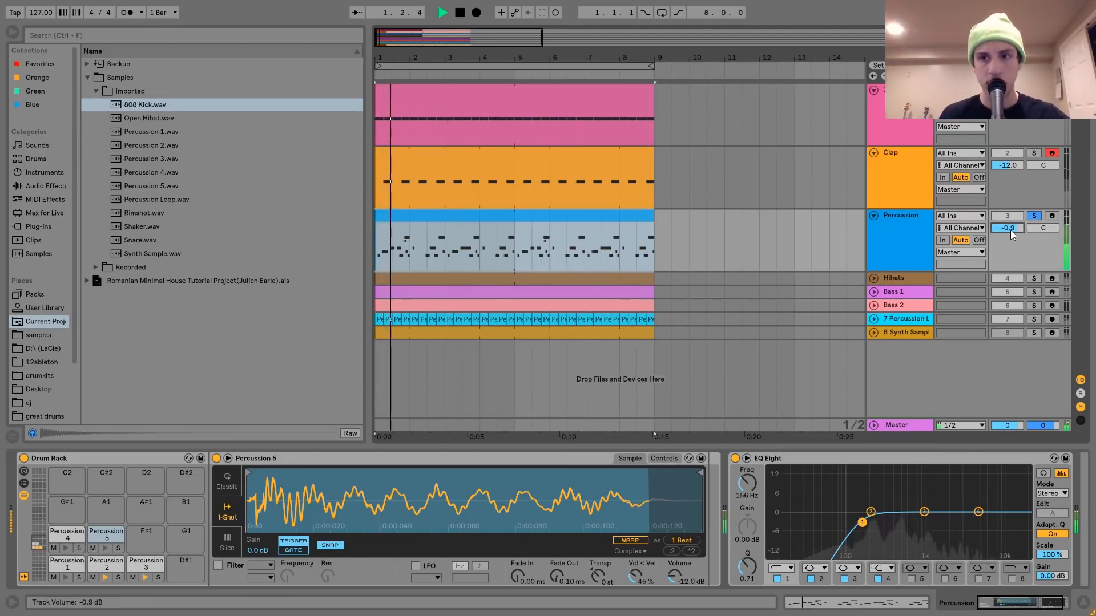
key("space")
key("ctrl+z")
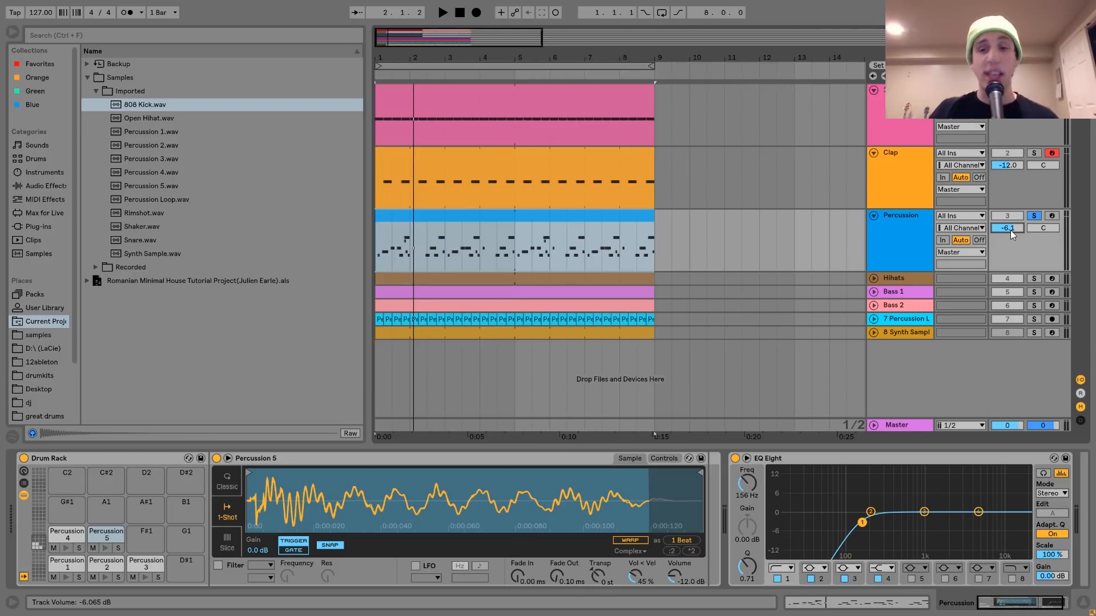
Lift the Percussion track's solo and play the full arrangement to hear how the percussion sits in the mix
left_click(1030, 215)
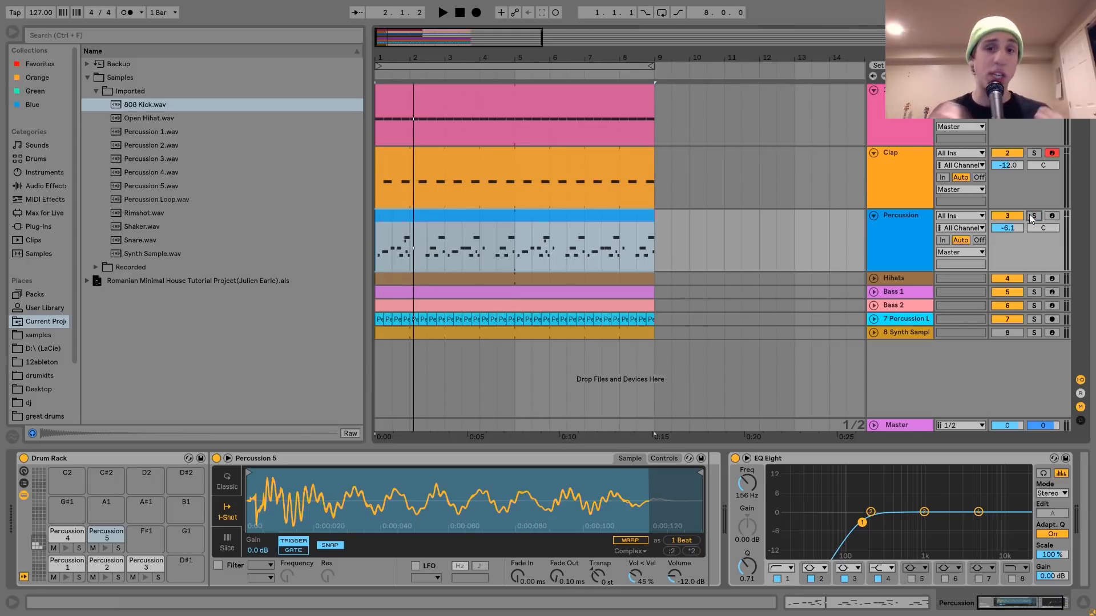
key("space")
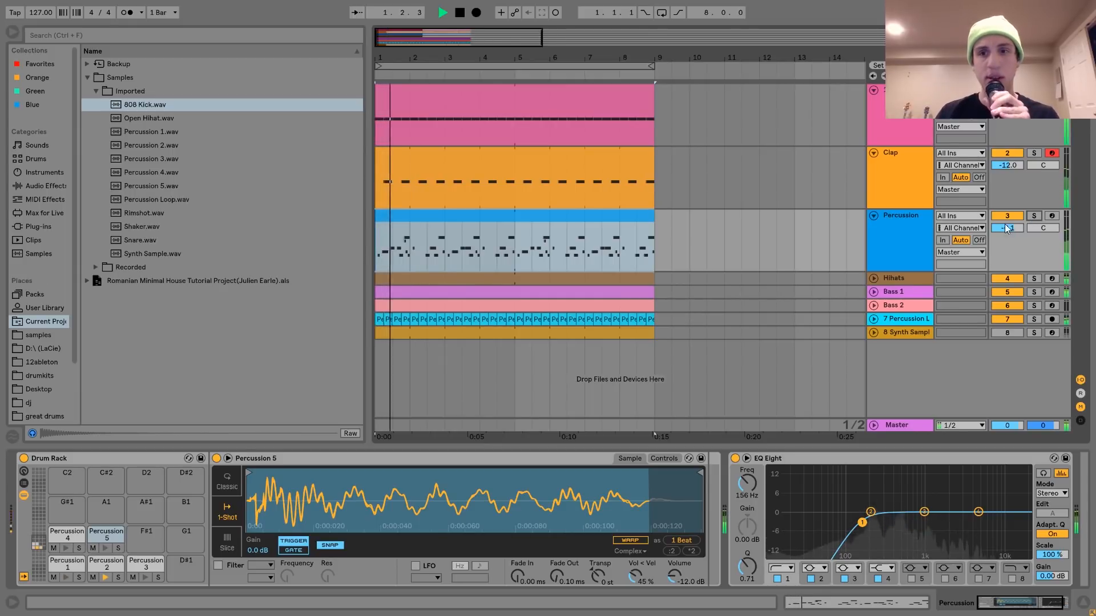
key("space")
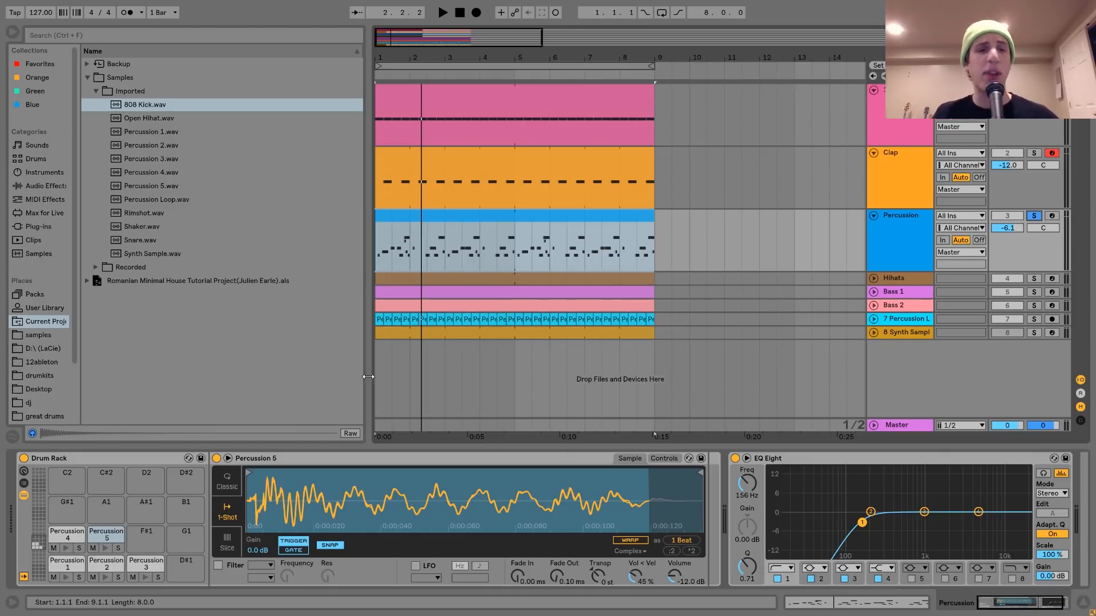
Audition the Percussion 1, 2, 3 and 5 pads of the Percussion track's Drum Rack one by one
left_click(64, 563)
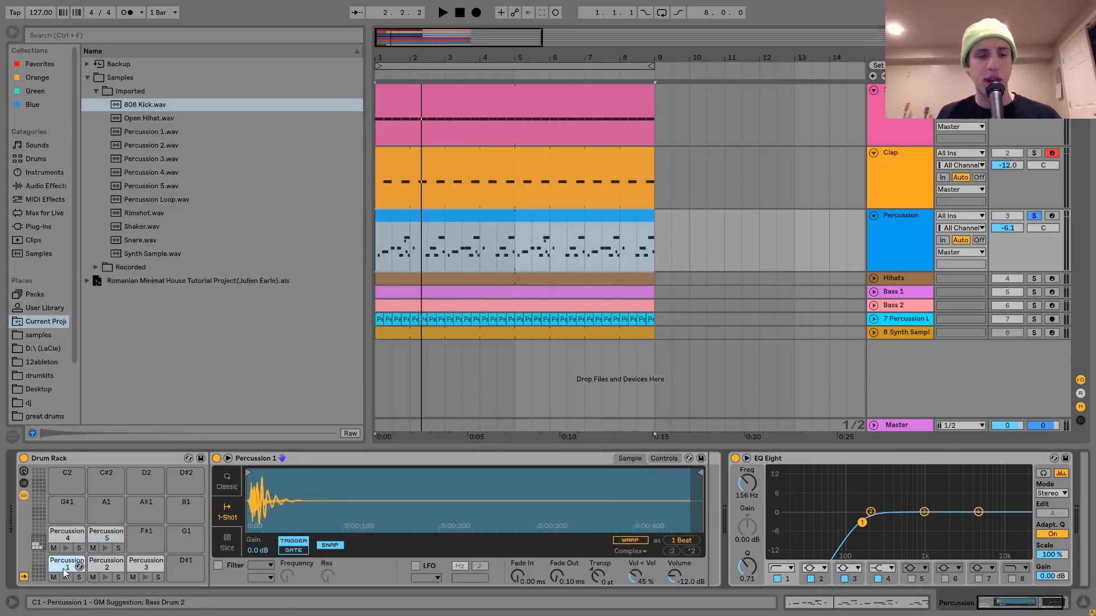
left_click(68, 577)
left_click(105, 577)
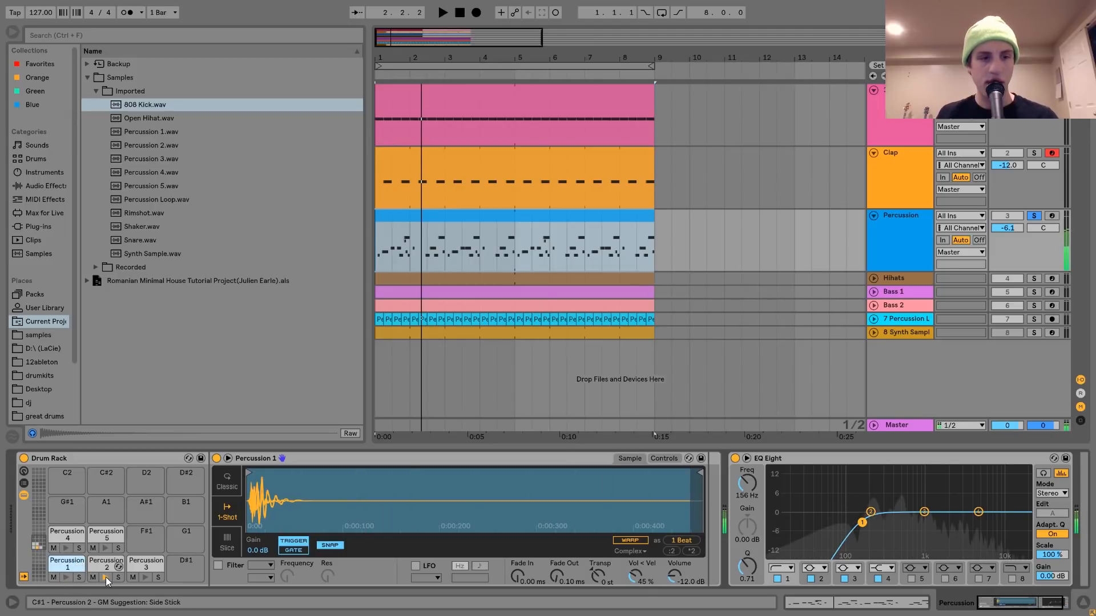
left_click(148, 577)
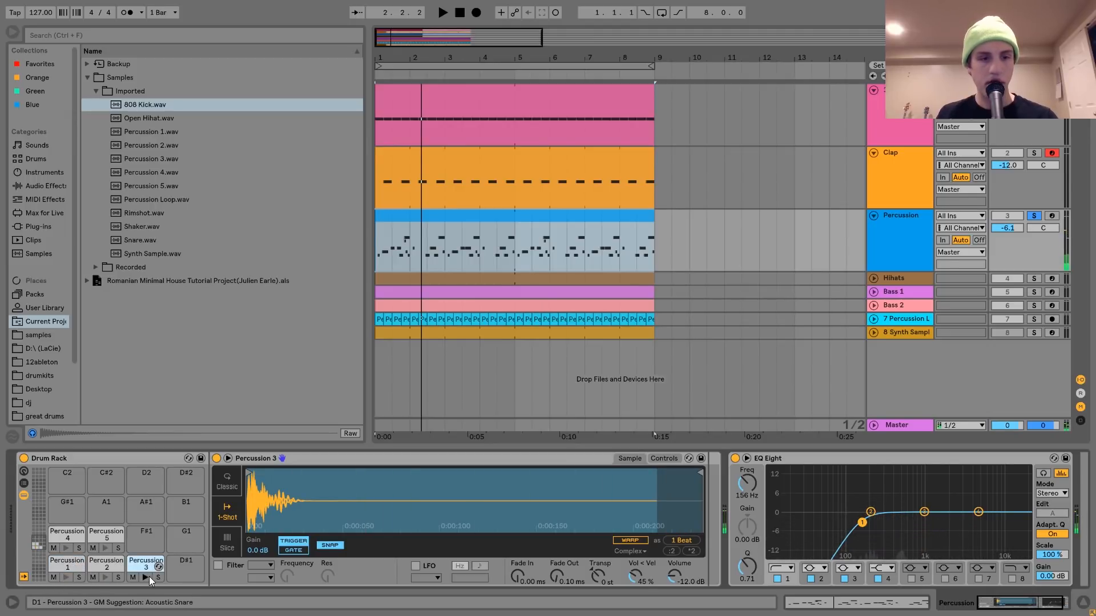
left_click(102, 547)
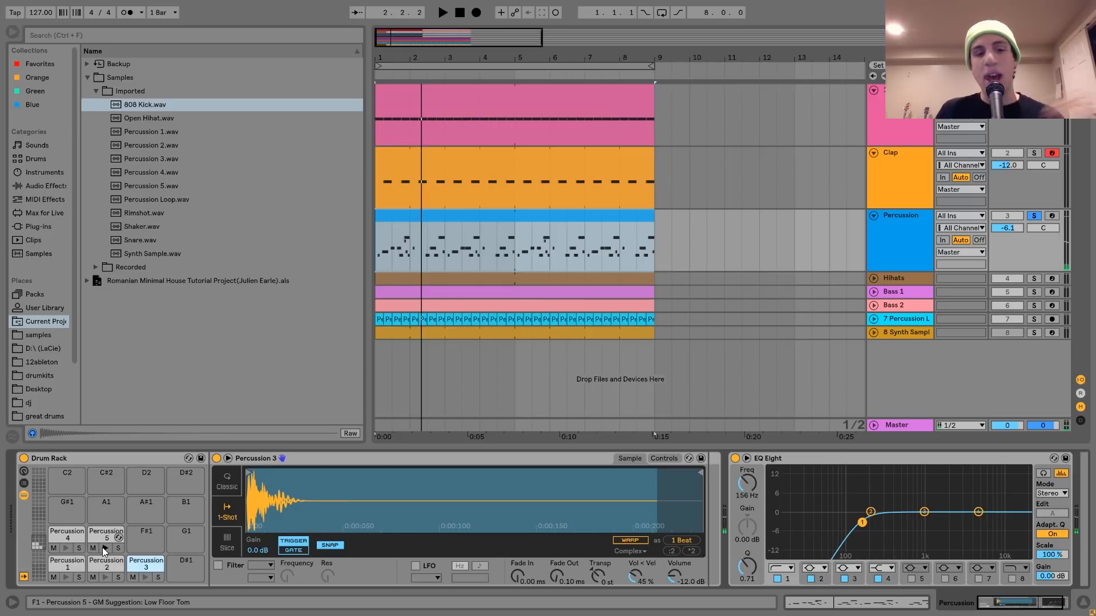
Open the Percussion clip to examine its note pattern, and return to the track's devices
double_click(391, 225)
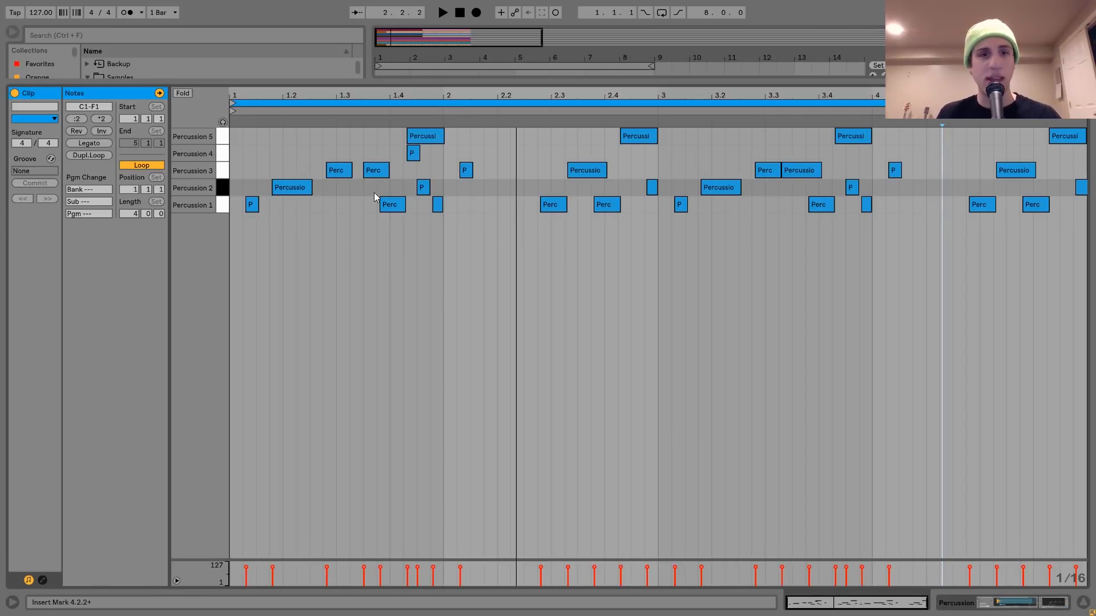
left_click(990, 605)
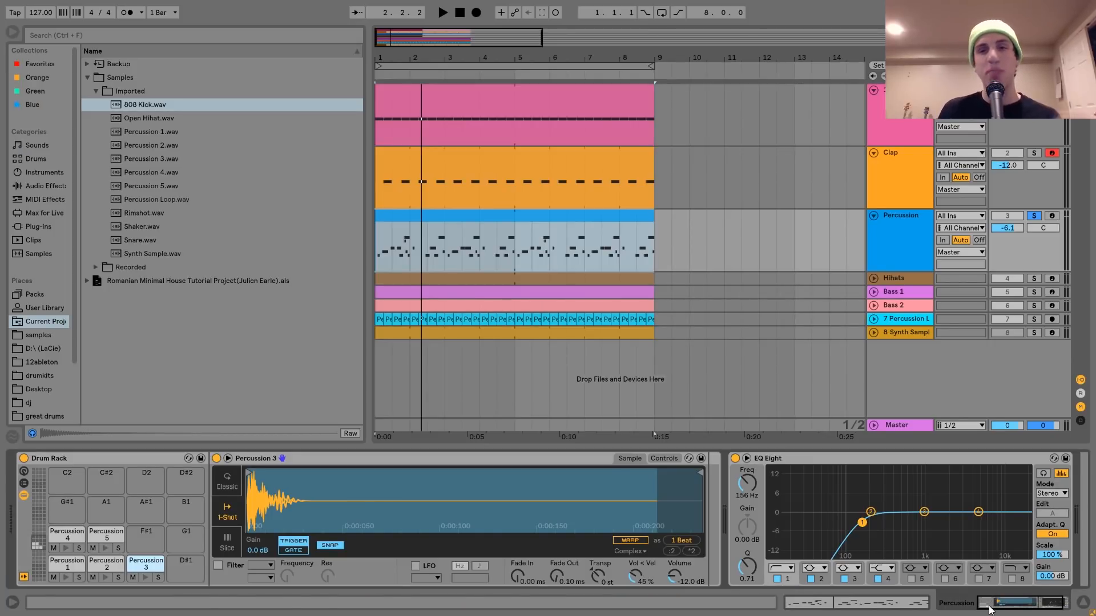
left_click(638, 250)
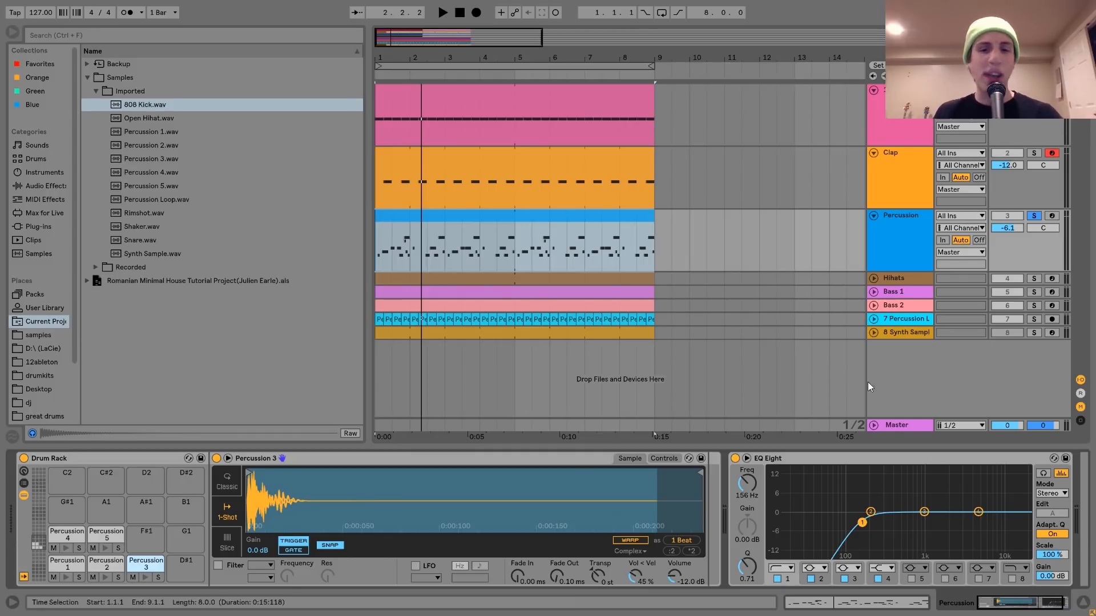
Examine the EQ Eight on the Percussion track, and review the Percussion clip's notes once more
left_click(822, 457)
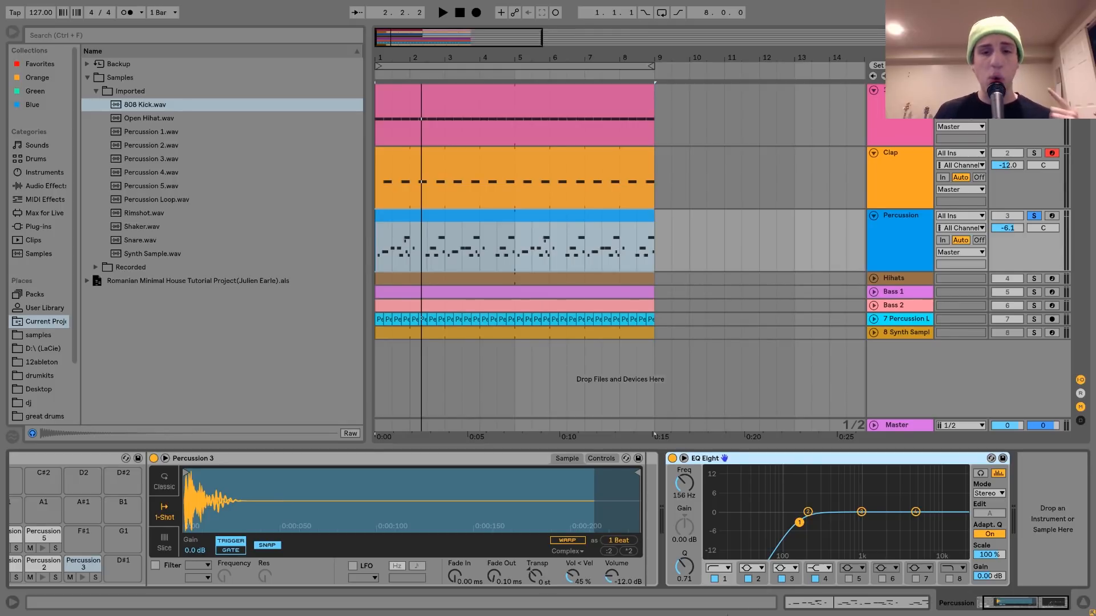
scroll(588, 563, "left", 2)
scroll(588, 564, "left", 1)
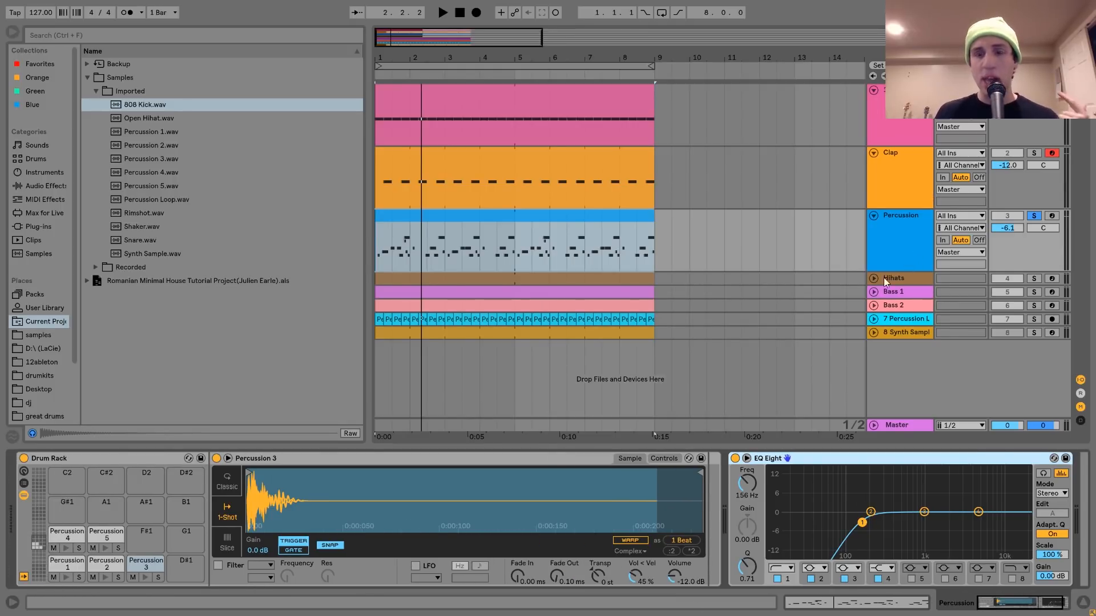
double_click(447, 254)
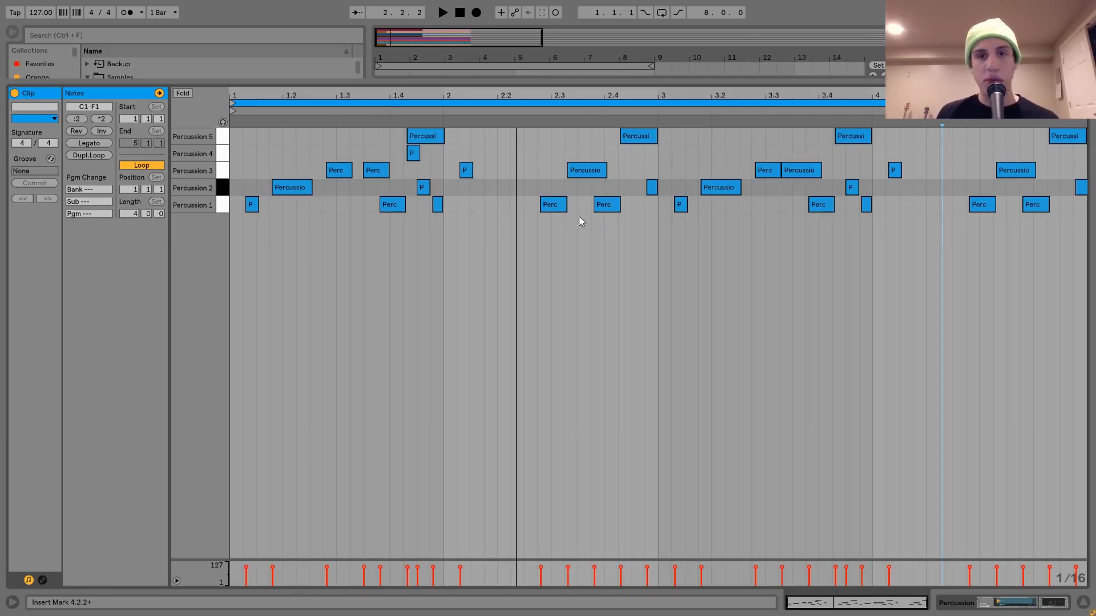
left_click(971, 602)
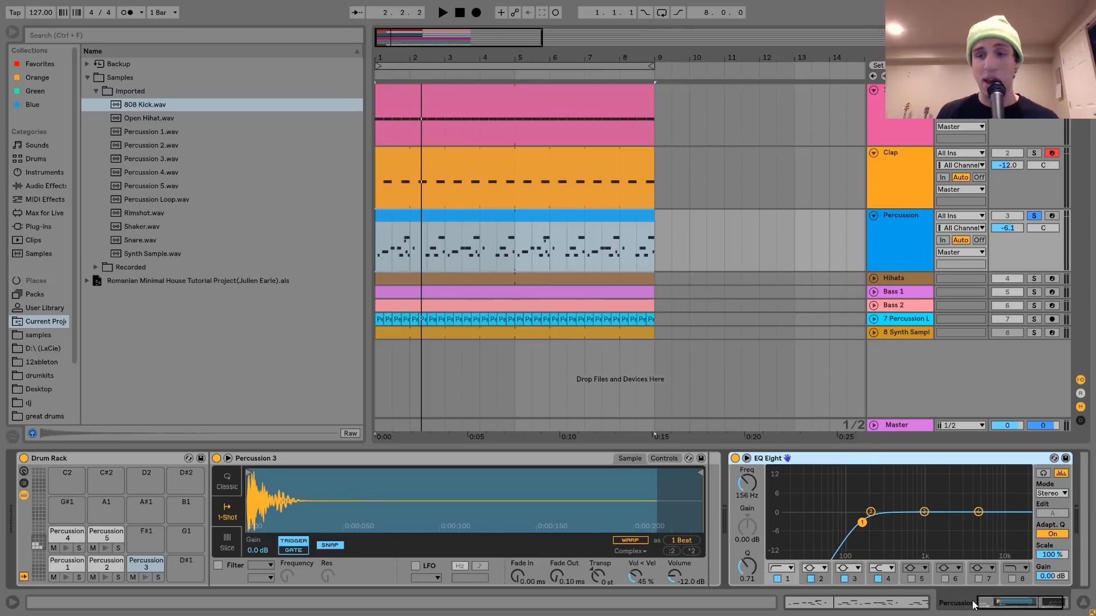
Unfold and solo the Hihats track, and play it to hear the pattern
left_click(888, 278)
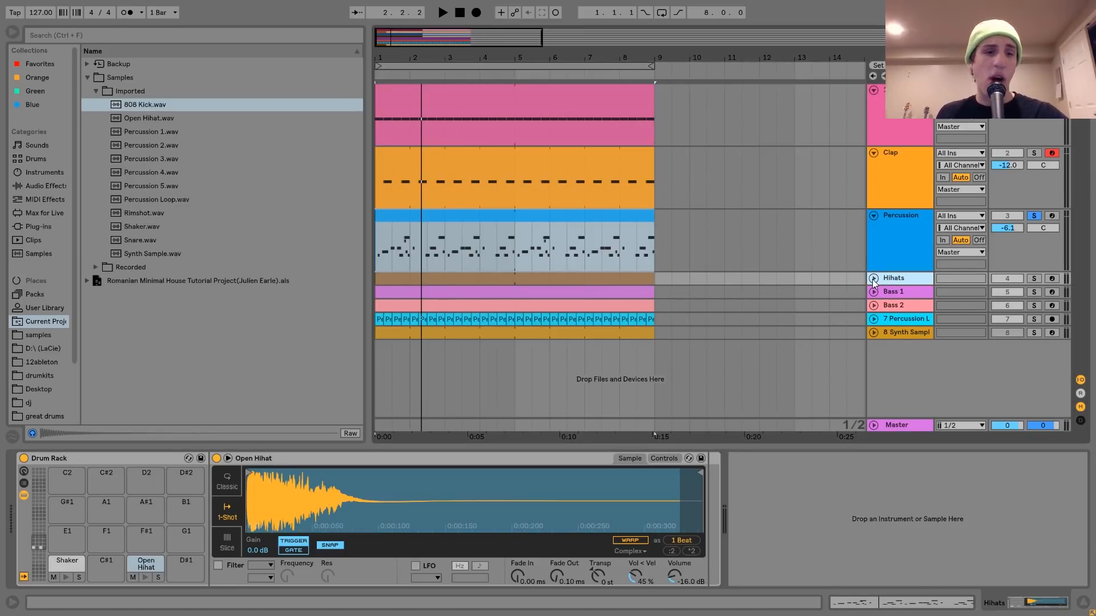
left_click(872, 279)
left_click(1034, 279)
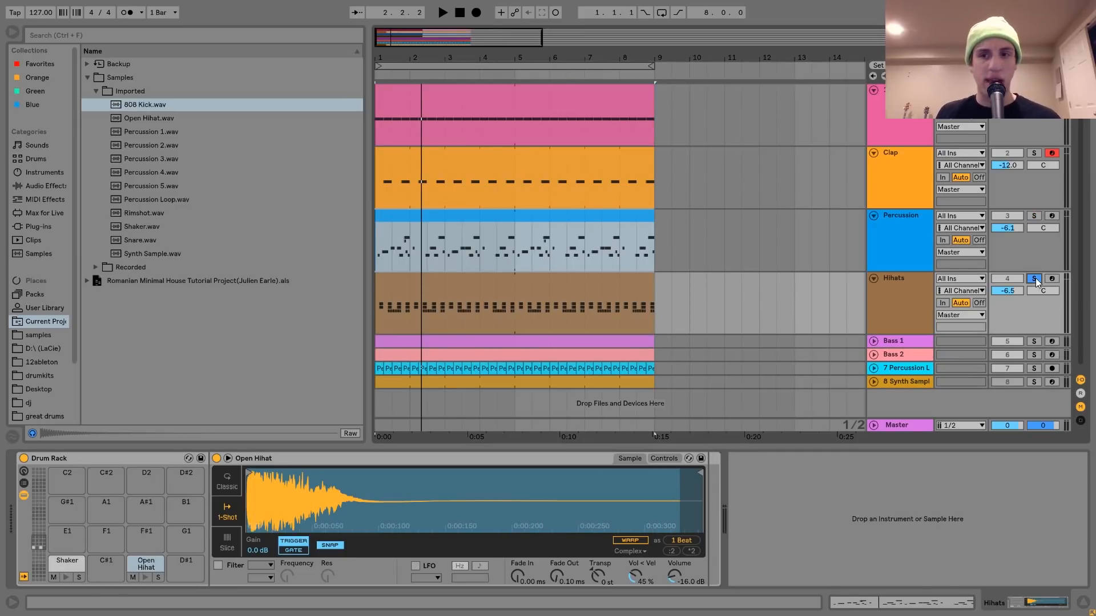
key("space")
left_click(903, 290)
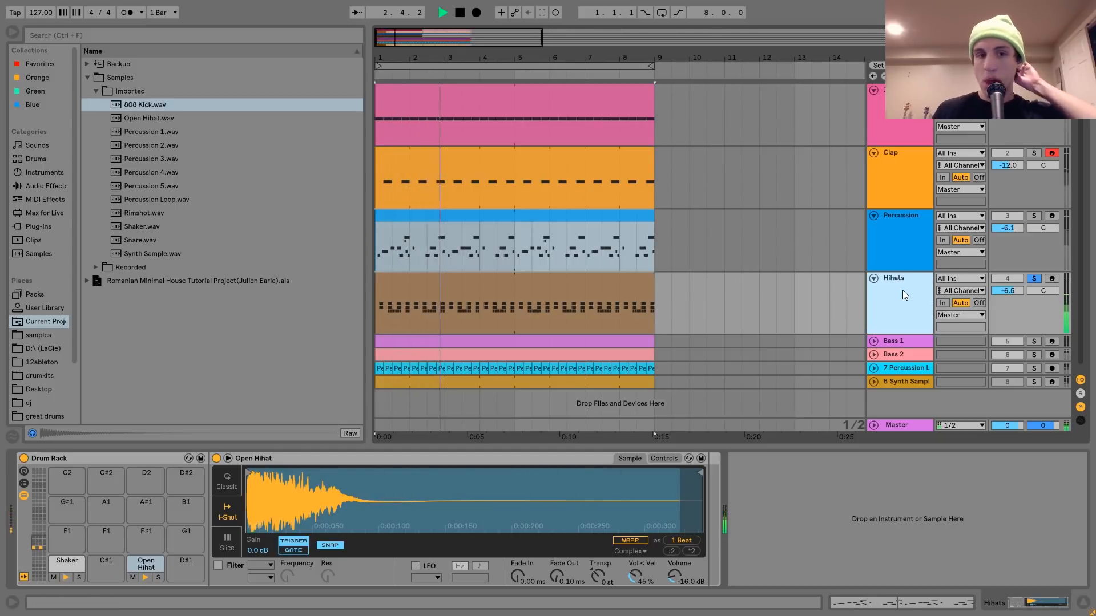
key("space")
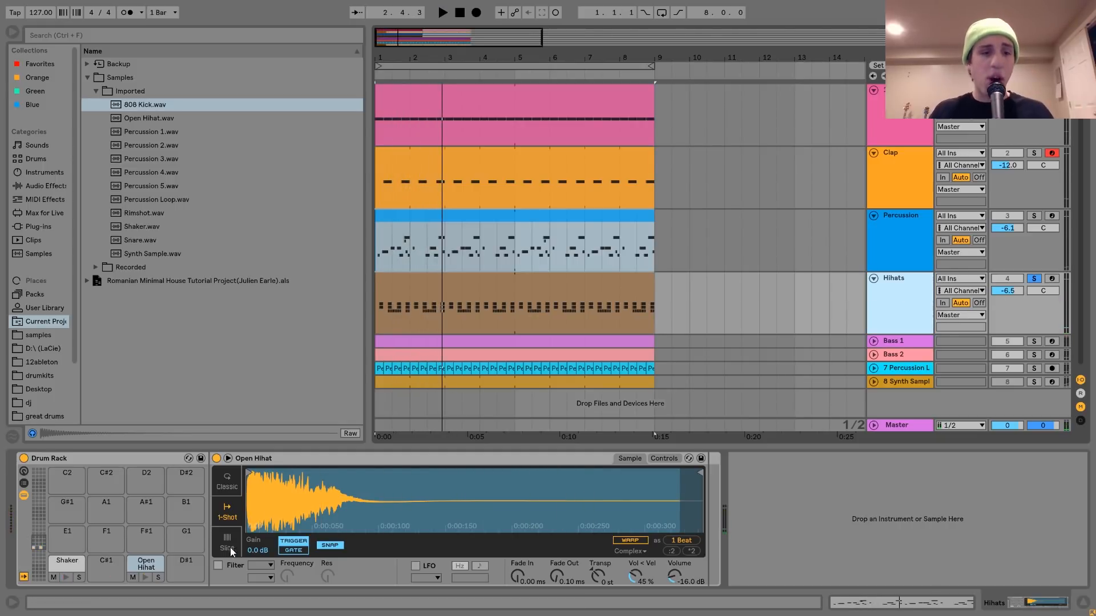
Audition the Open Hihat and Shaker pads of the Hihats track's Drum Rack
left_click(142, 572)
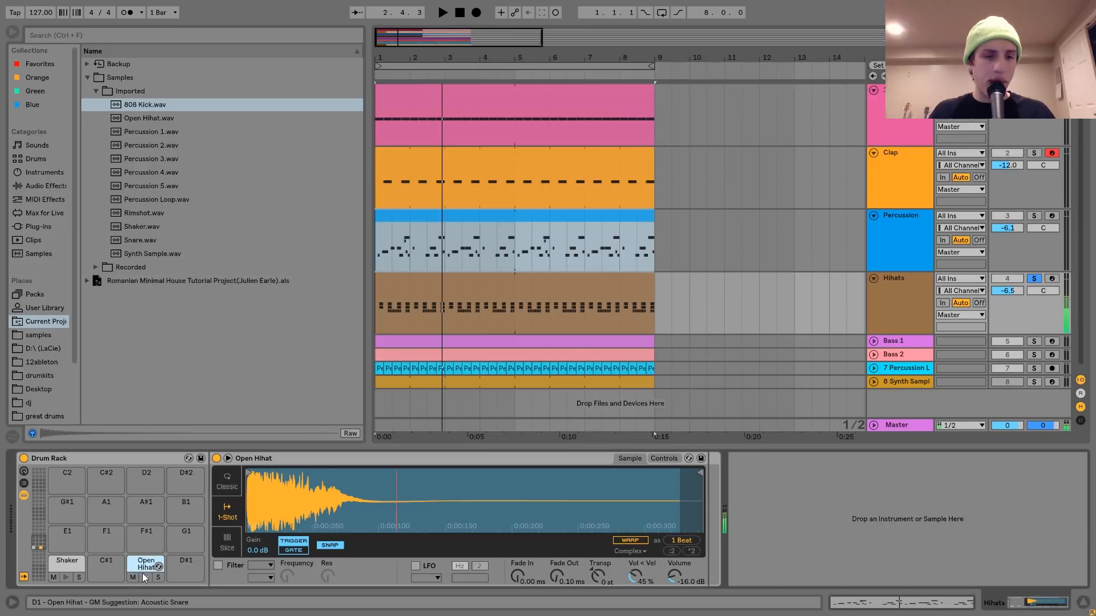
left_click(60, 564)
left_click(63, 576)
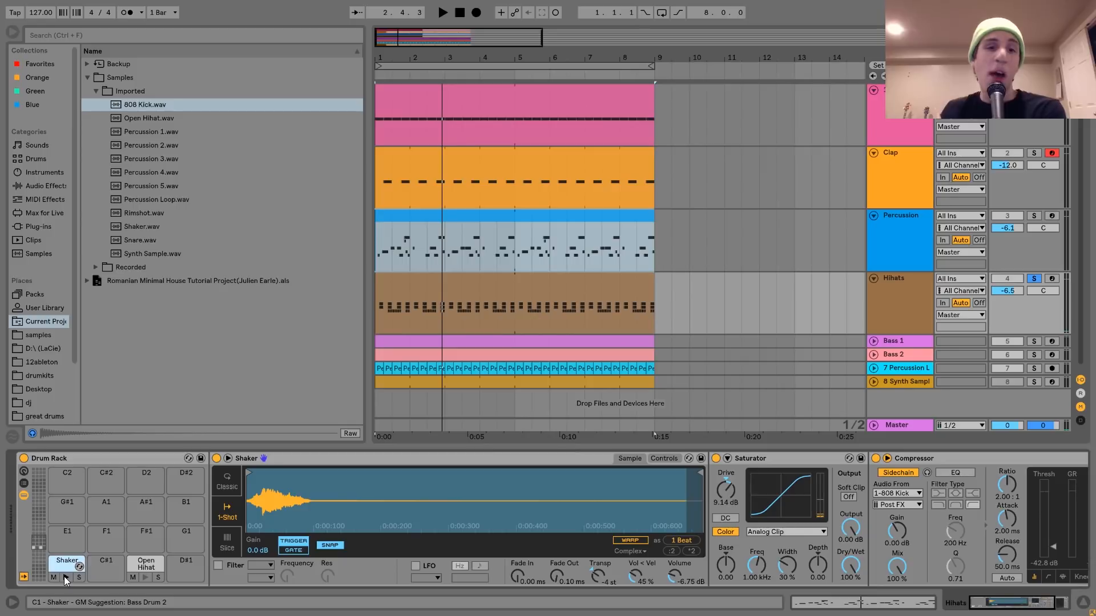
Delete all C#1 notes from the Hihats clip and fold the note editor to the rows in use
double_click(510, 285)
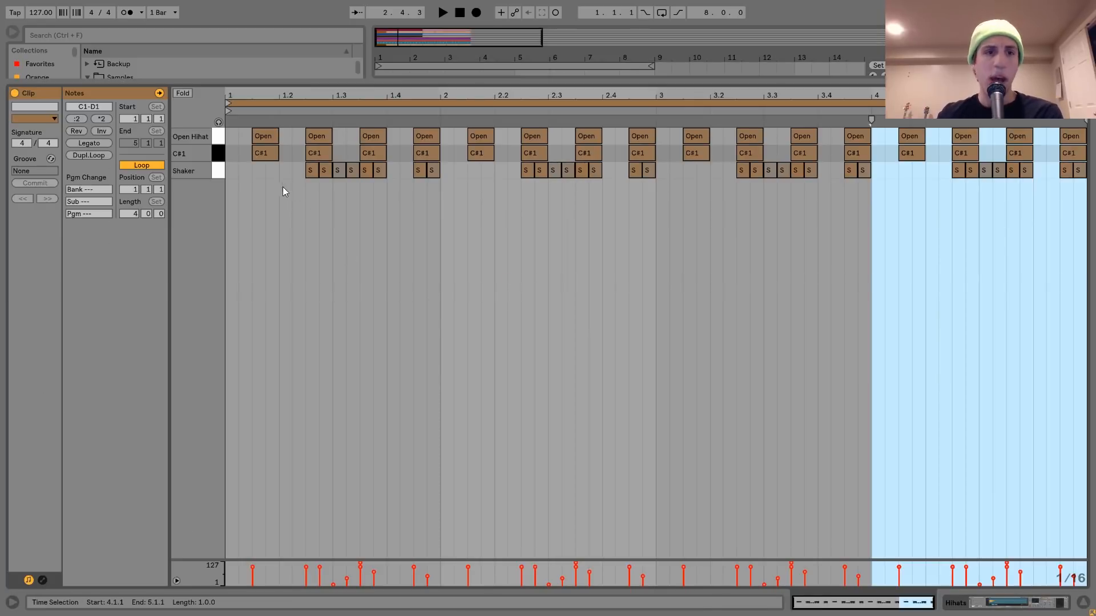
left_click(217, 147)
key("Delete")
left_click(181, 93)
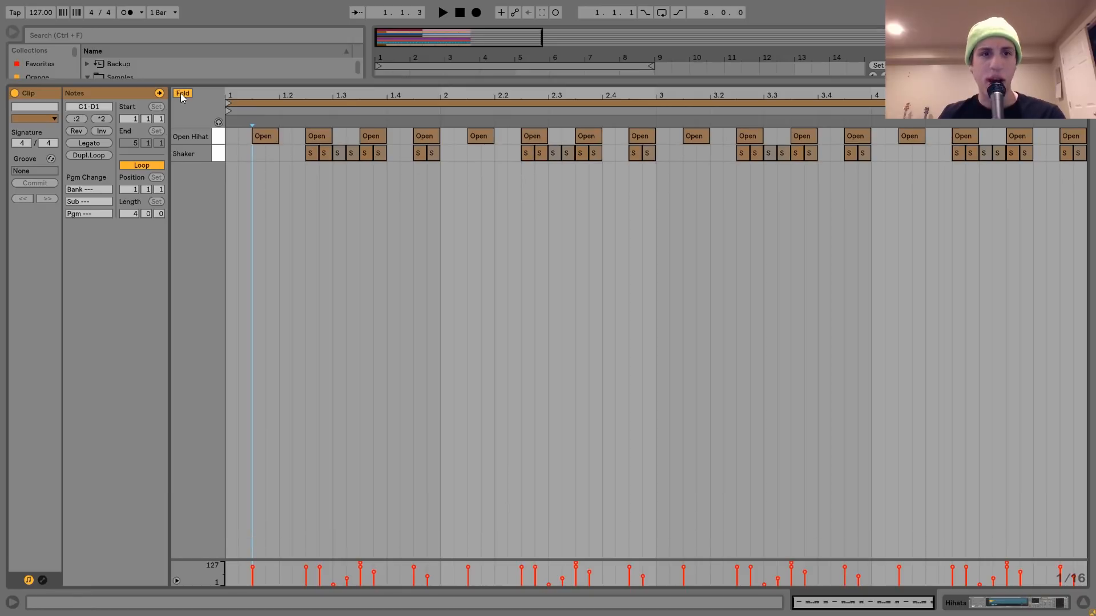
left_click(1021, 602)
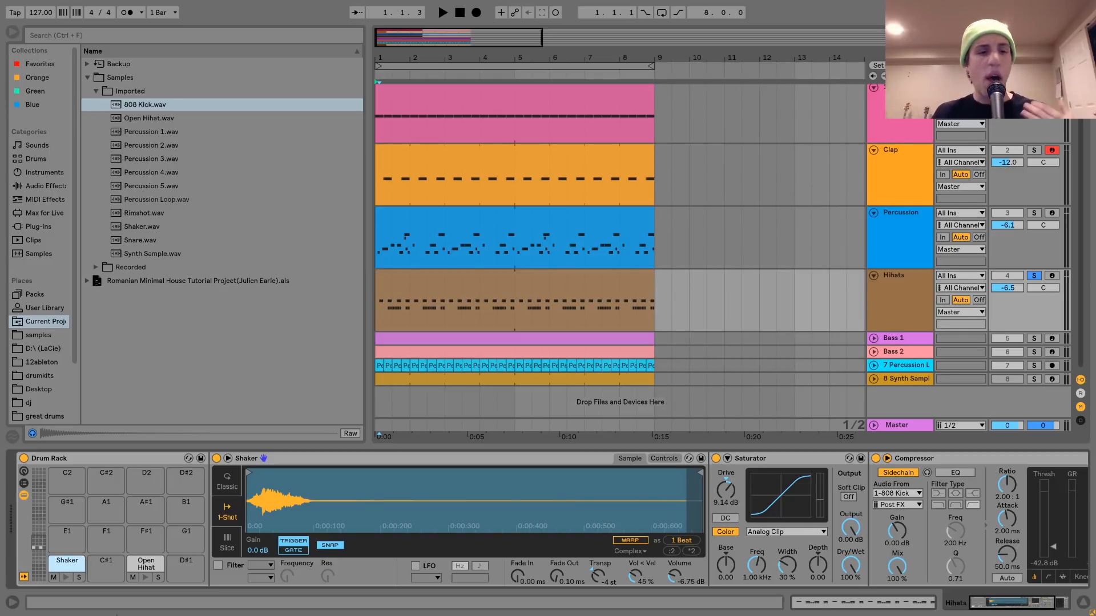
Display the Open Hihat pad's sample and settings, and audition the sound again
left_click(139, 567)
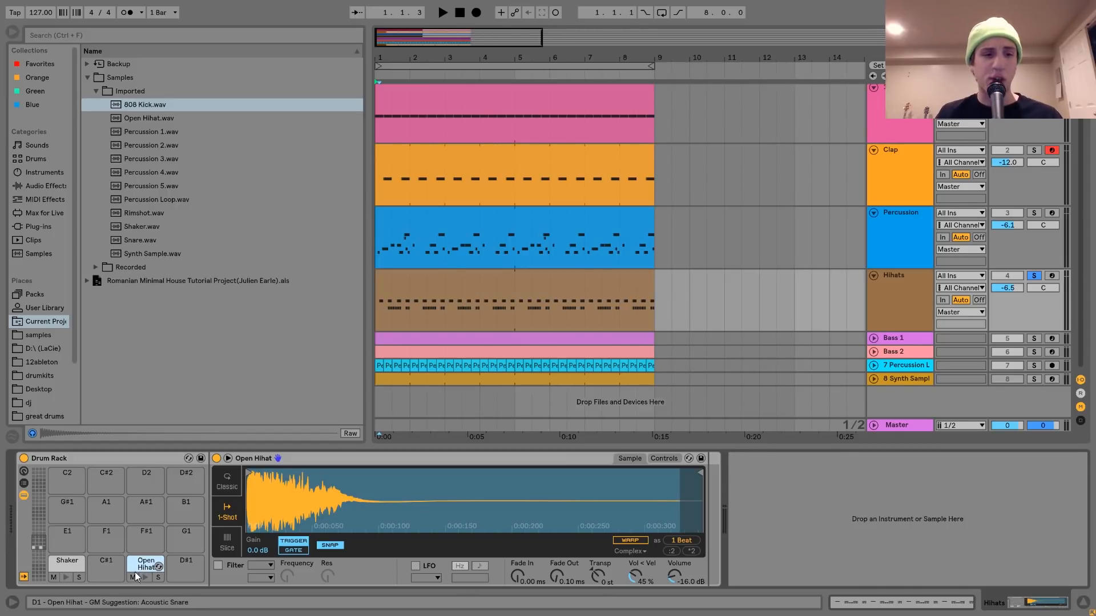
left_click(146, 577)
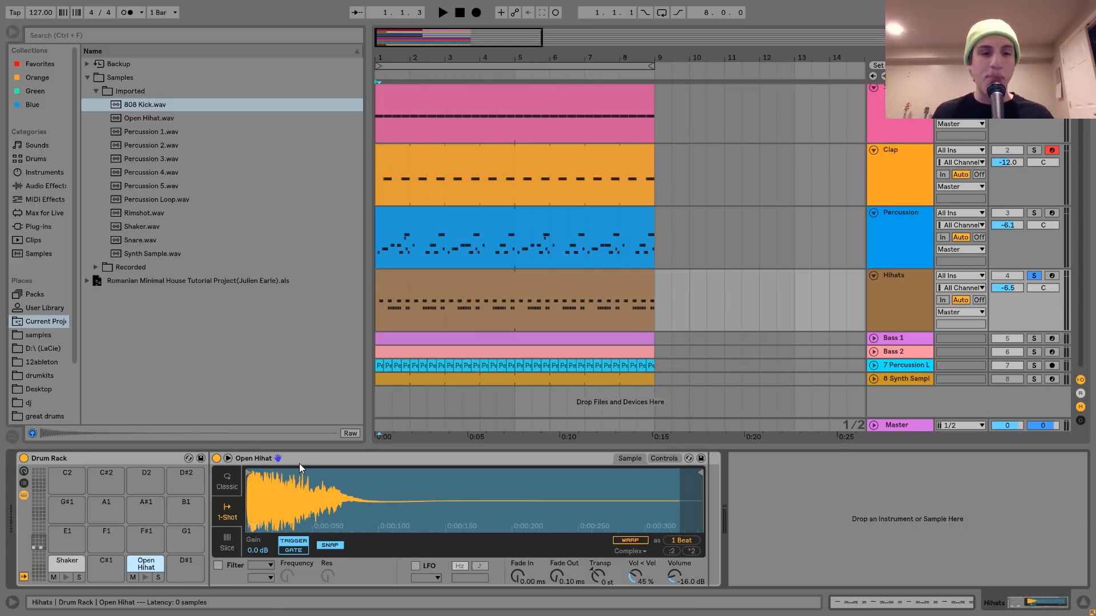
left_click(145, 578)
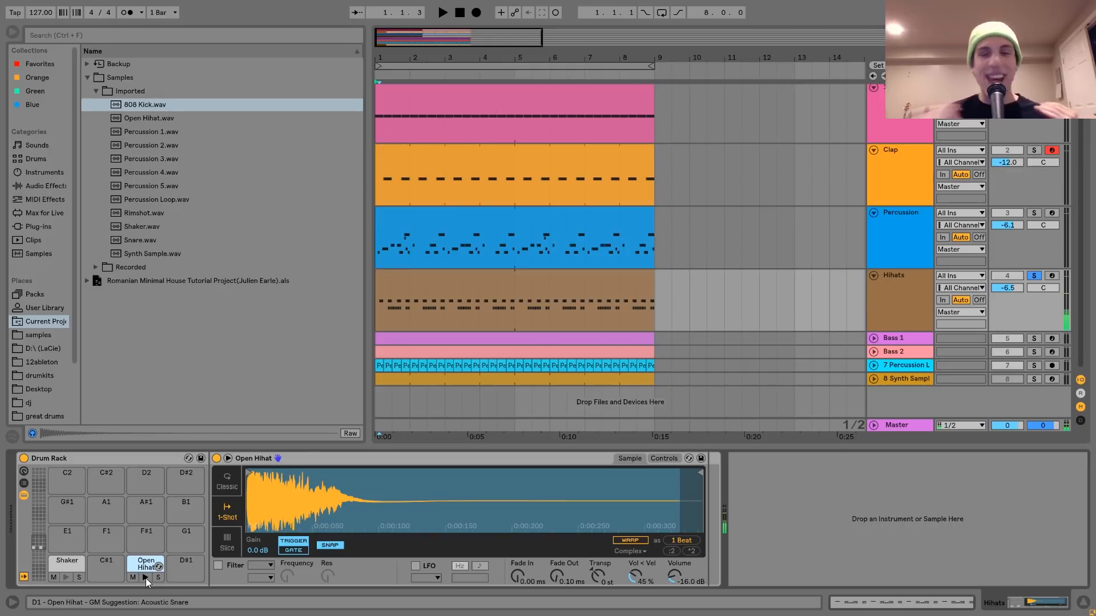
Examine the Shaker pad's sample settings, Saturator and sidechained Compressor, and open the Hihats clip's notes
left_click(56, 565)
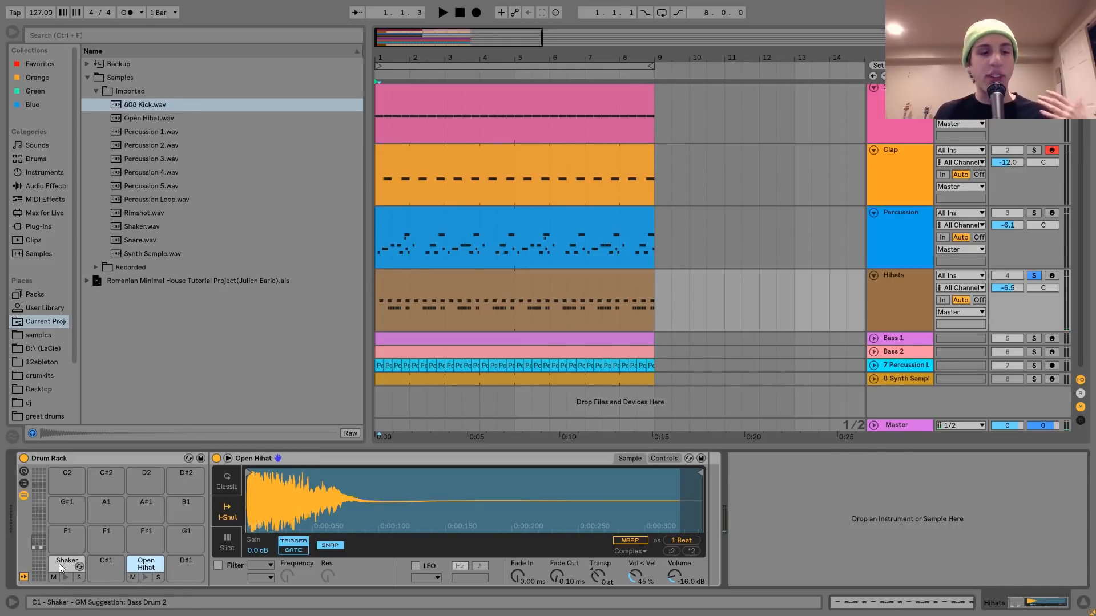
scroll(605, 553, "left", 5)
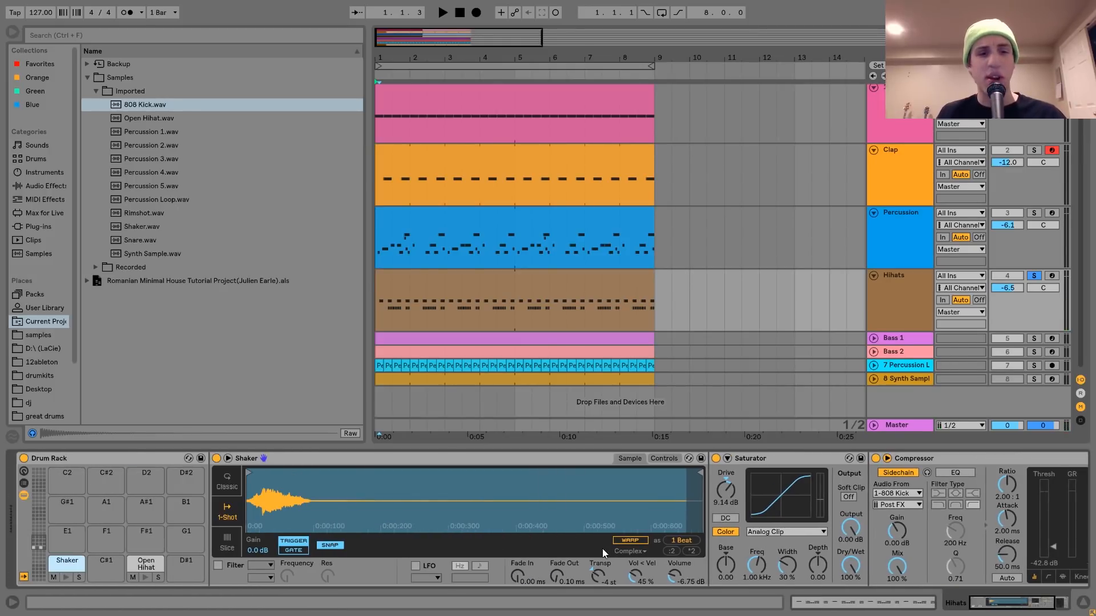
scroll(605, 553, "right", 5)
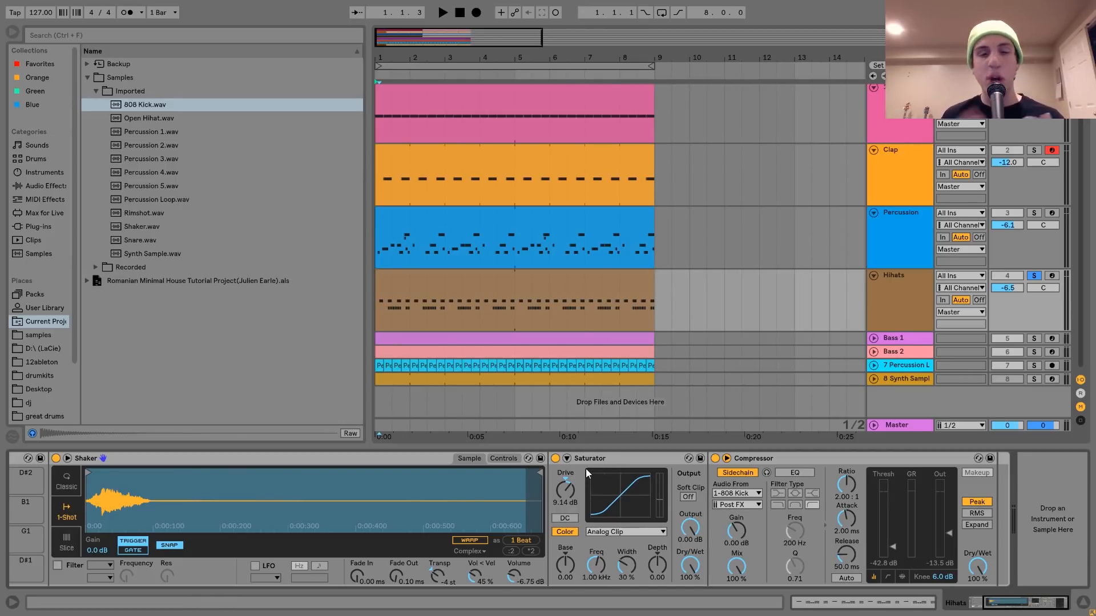
scroll(585, 468, "left", 3)
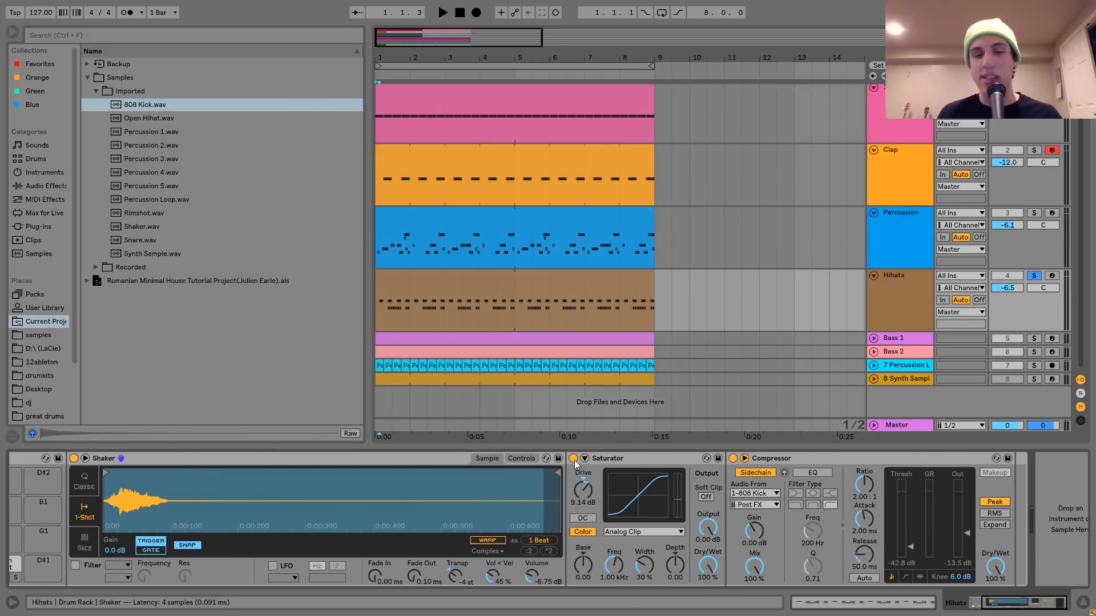
scroll(742, 471, "right", 3)
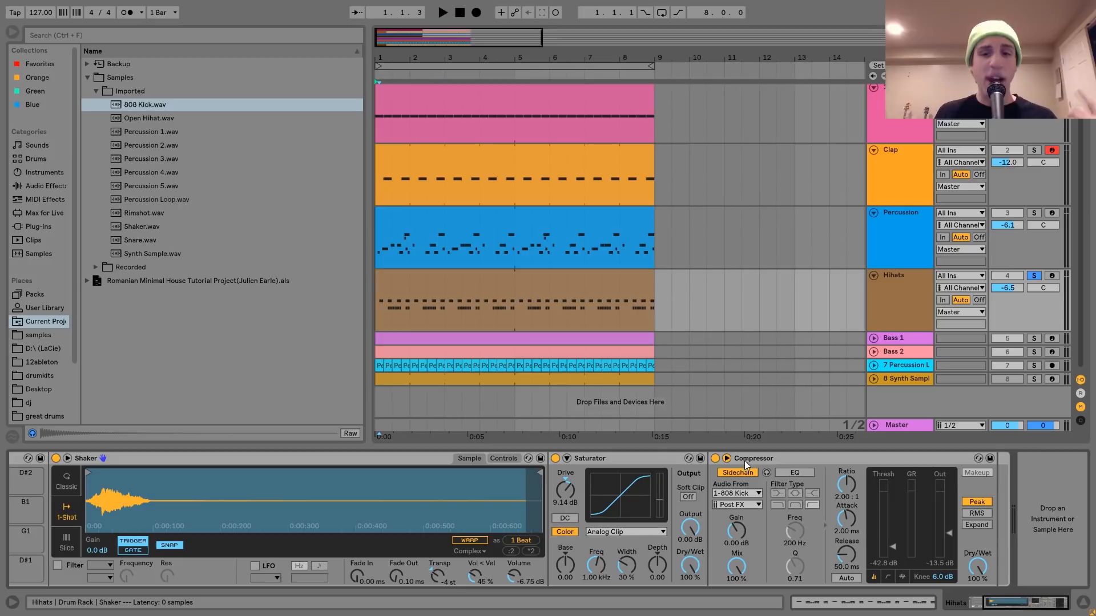
double_click(477, 277)
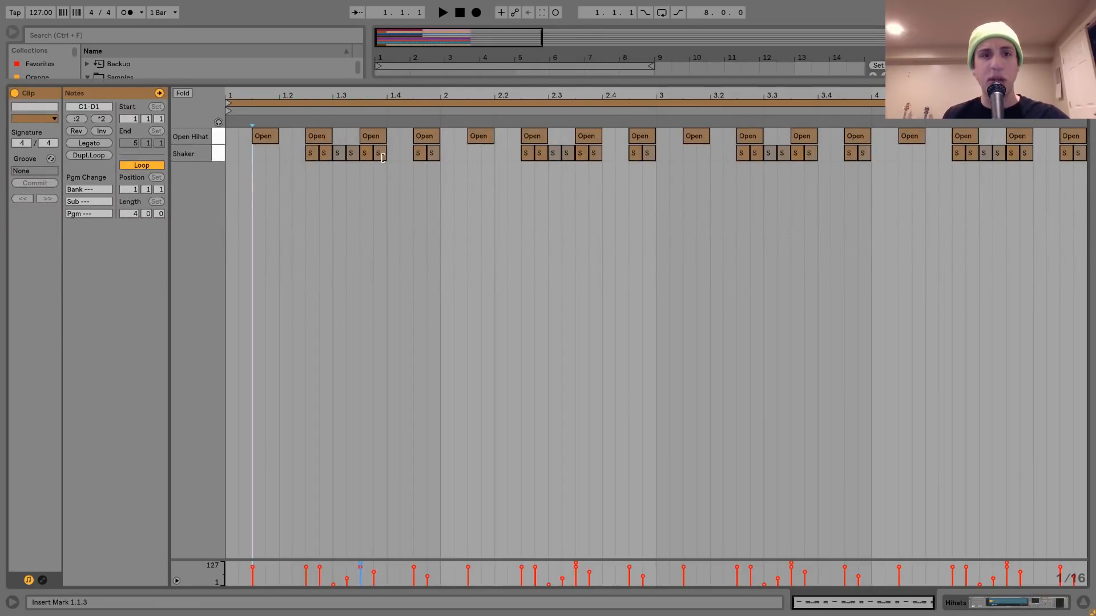
Select the quiet Shaker note at 1.3.1 in the Hihats clip, audition the pattern from there, and return to the track's devices
left_click(338, 153)
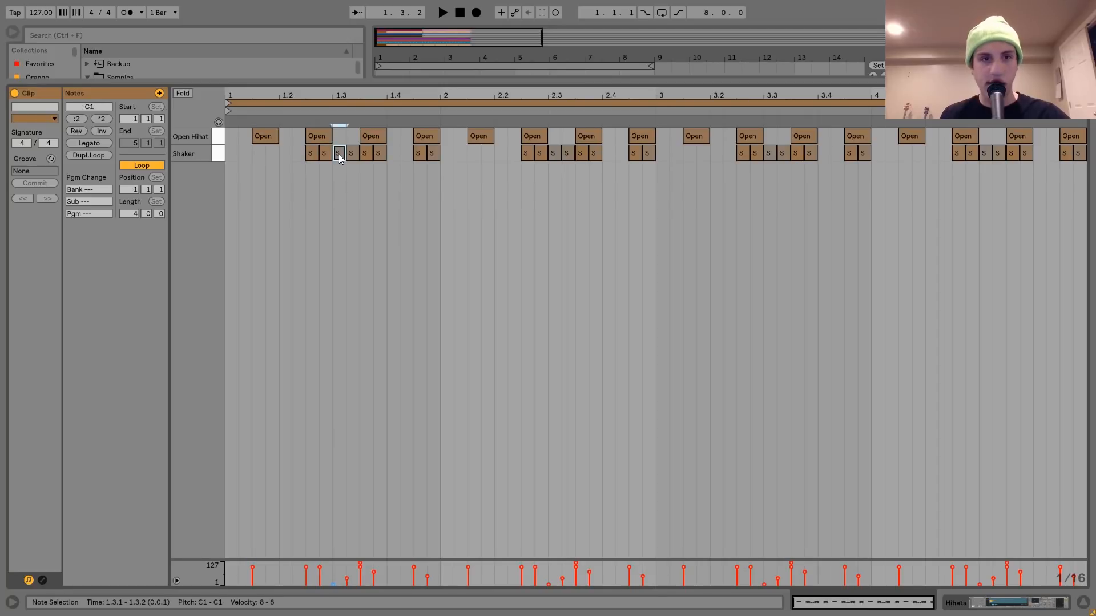
key("space")
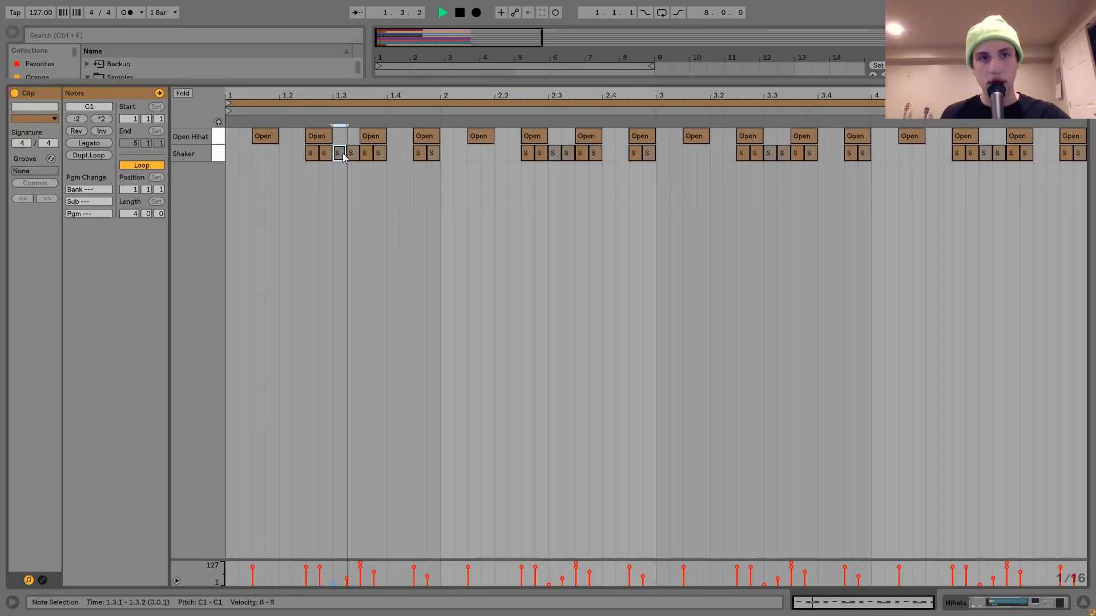
key("space")
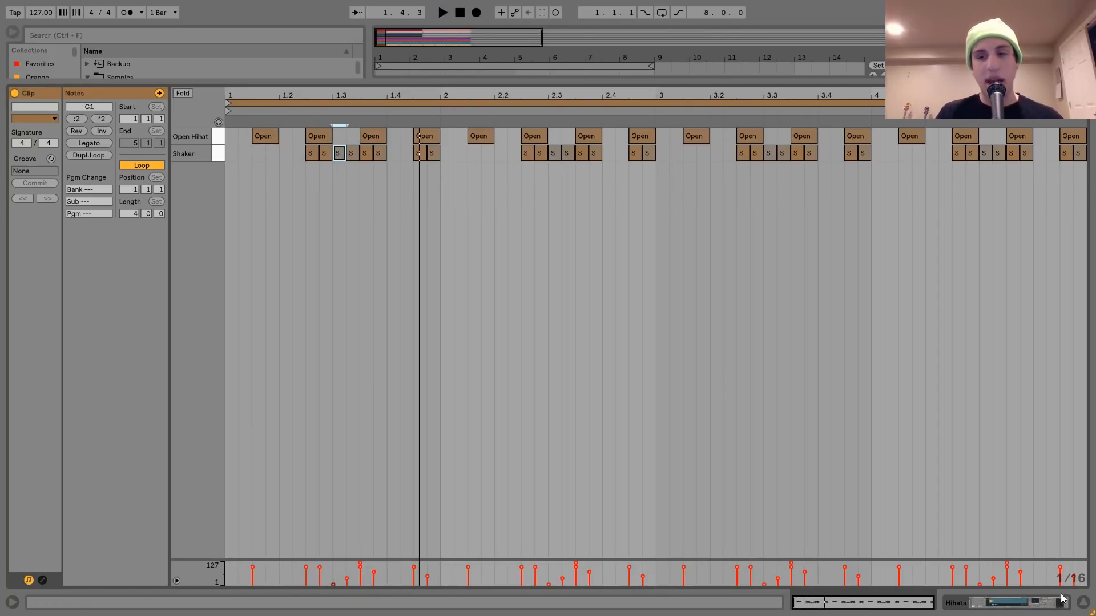
left_click(1037, 609)
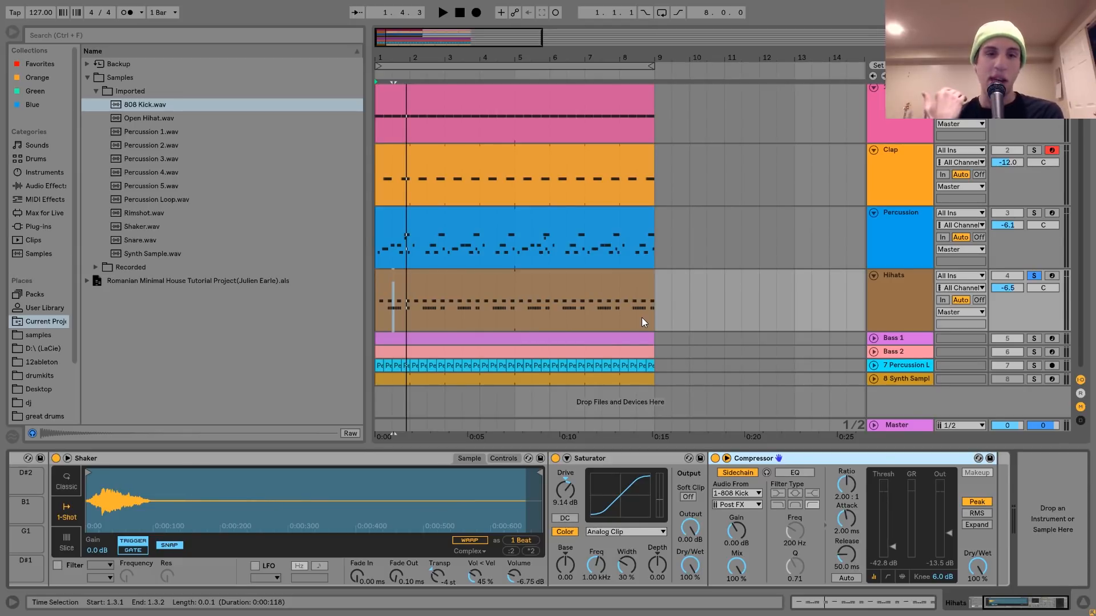
Reopen the Hihats clip's notes, select the Open Hihat row and then the Shaker row, and audition the pattern
double_click(584, 283)
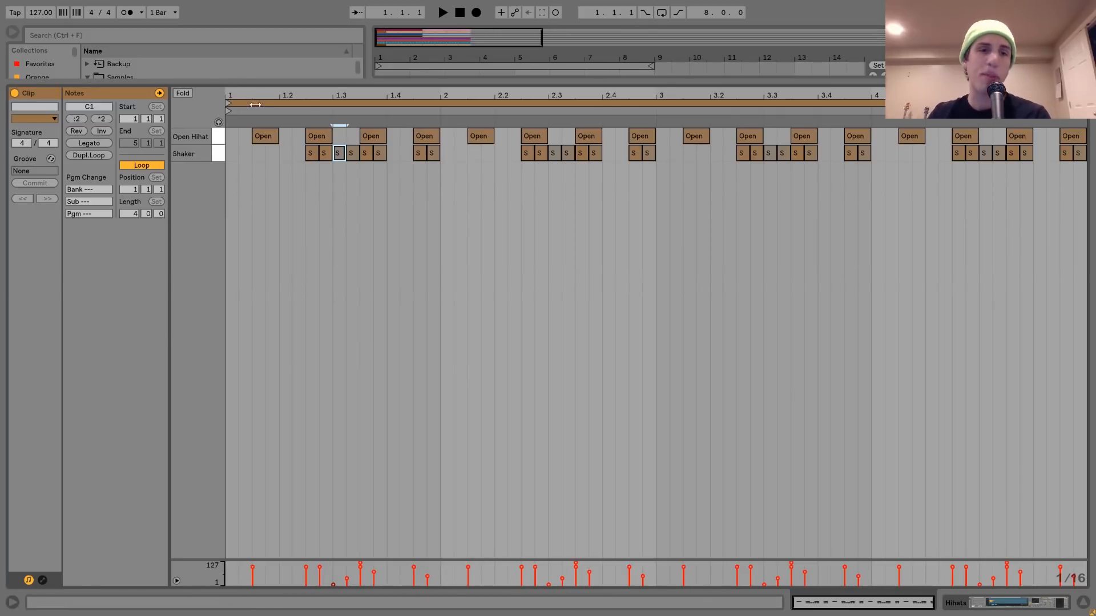
left_click(217, 139)
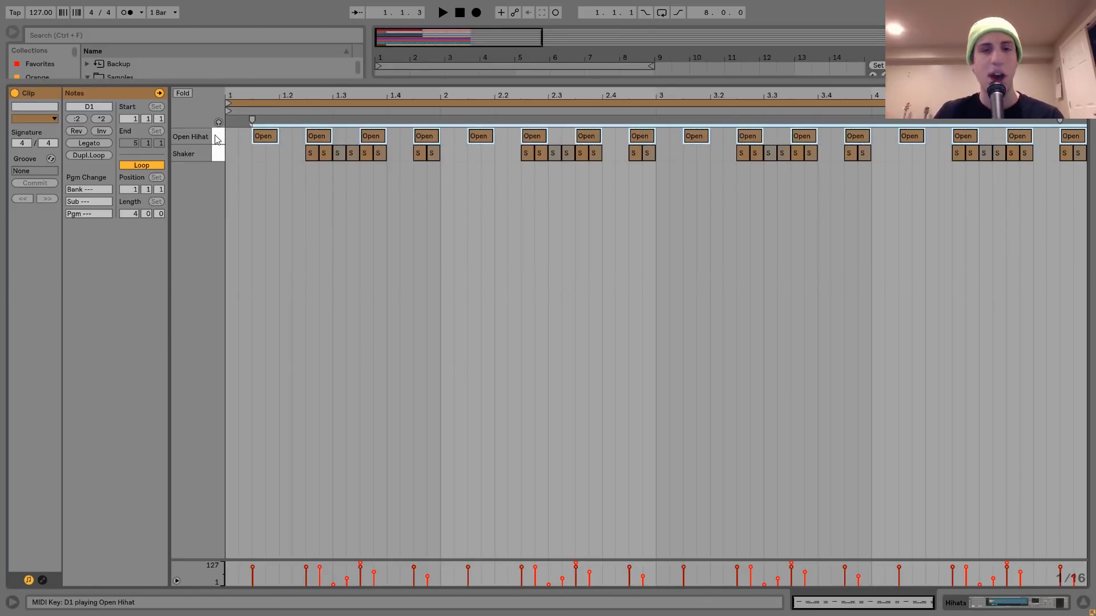
left_click(217, 154)
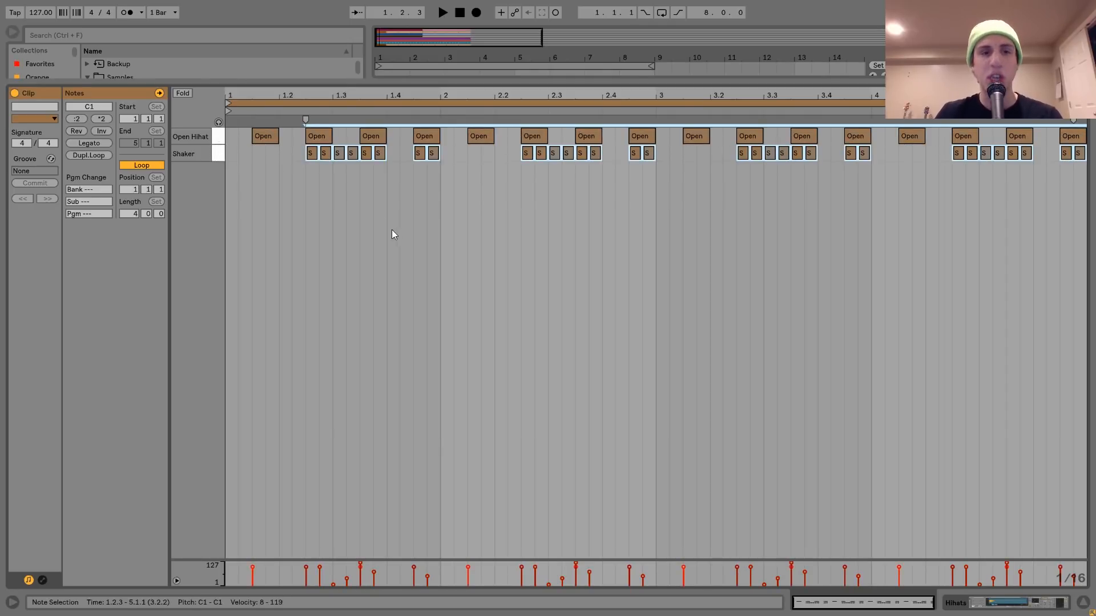
key("space")
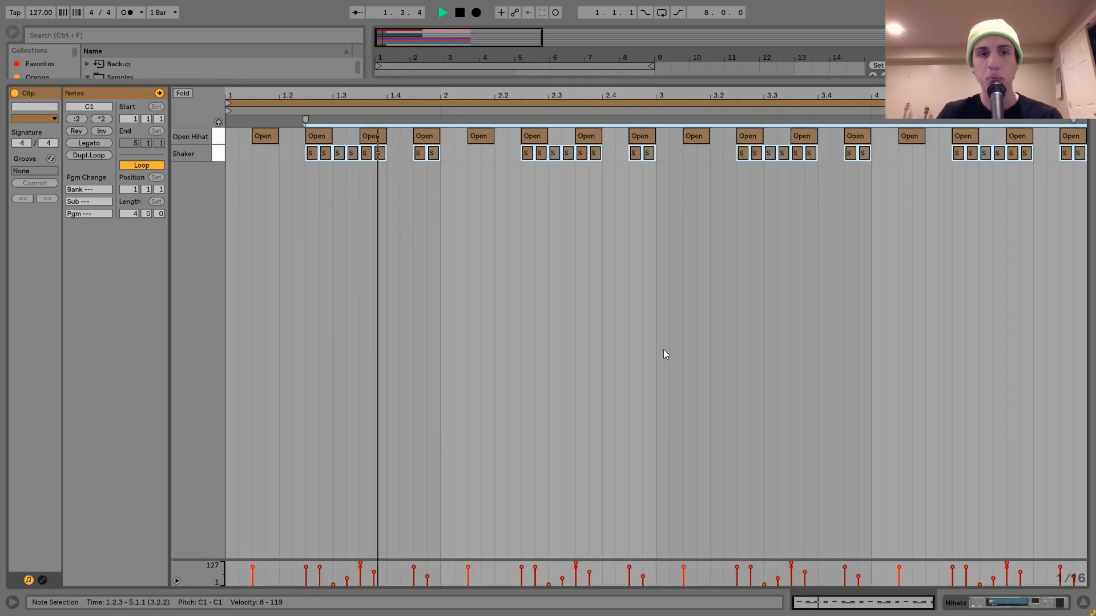
key("space")
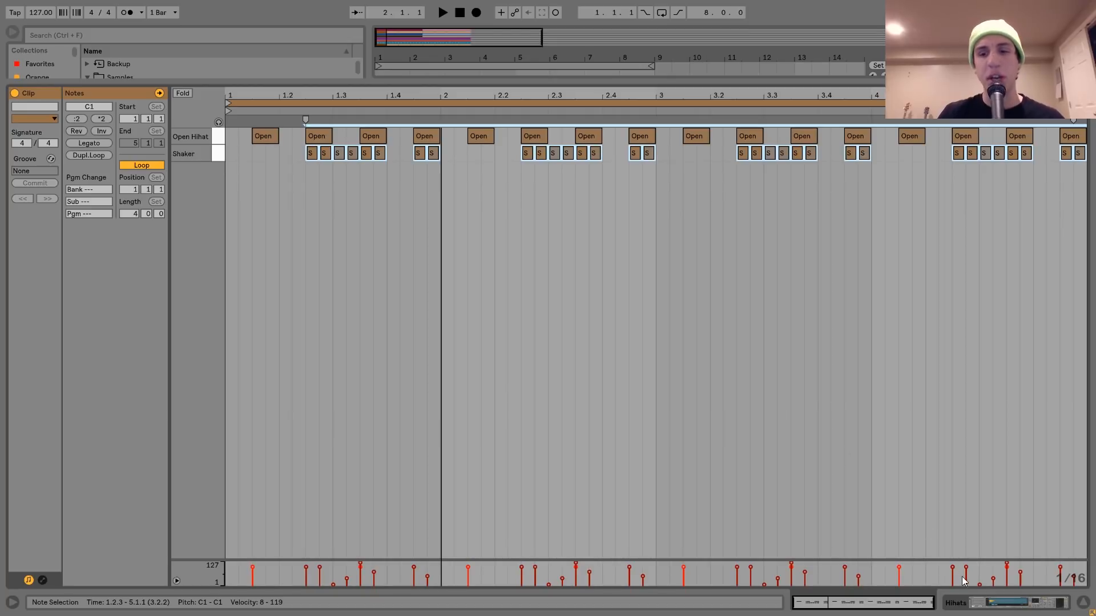
Unfold the Bass 1 and Bass 2 tracks and play both of them soloed together
left_click(979, 608)
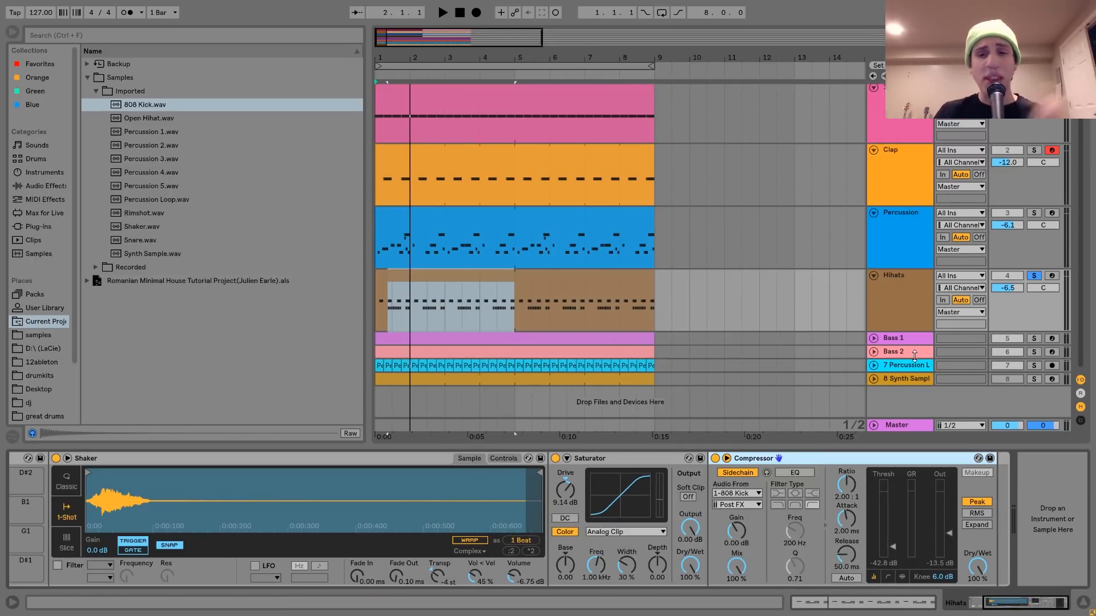
left_click(898, 339)
left_click(1034, 338)
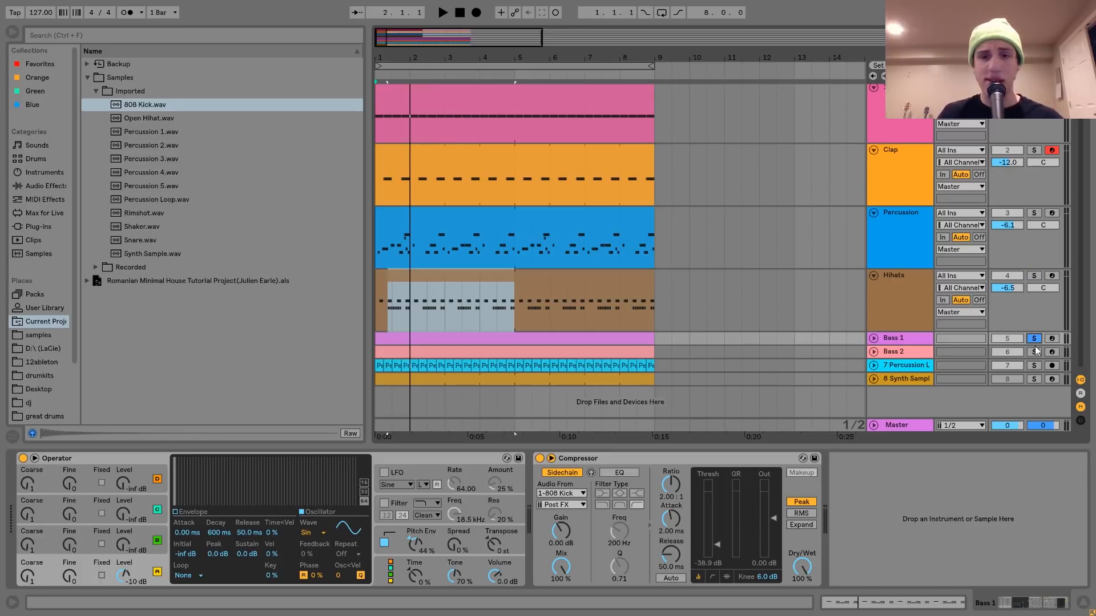
key("space")
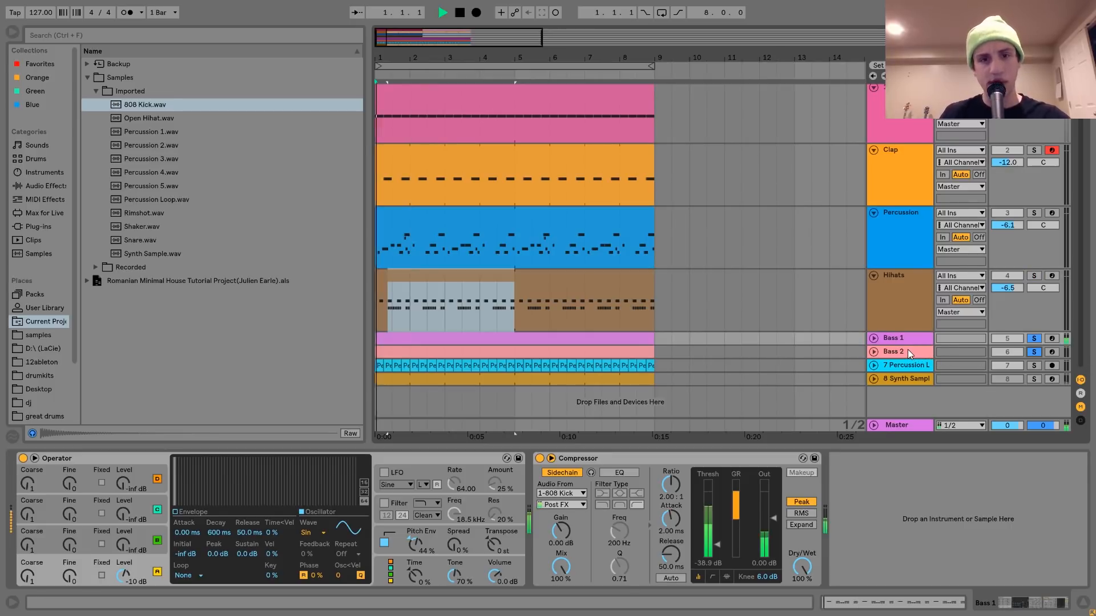
left_click(874, 338)
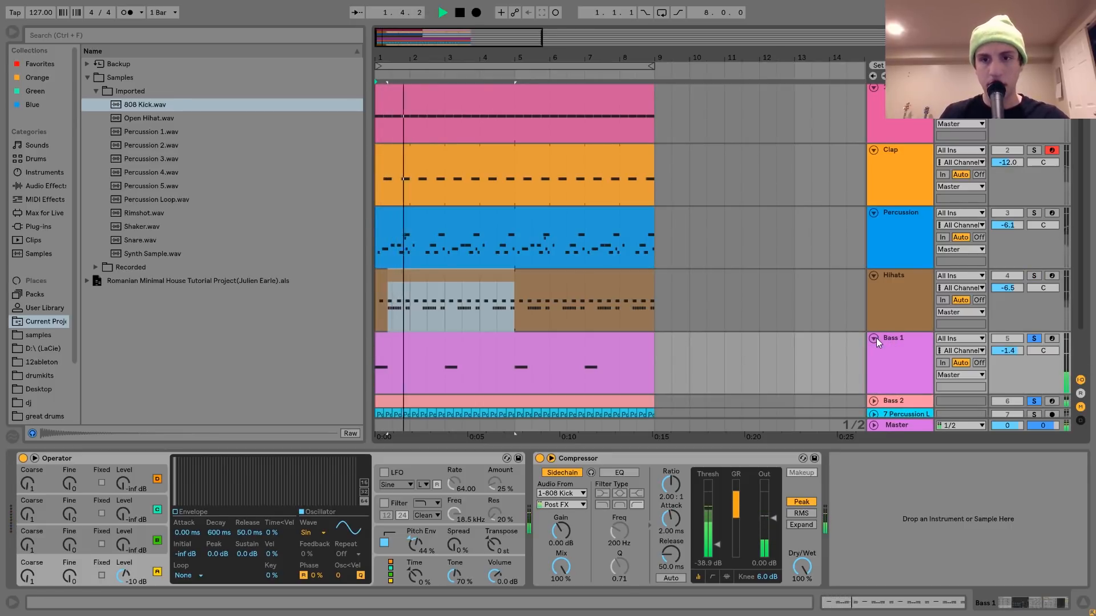
left_click(873, 401)
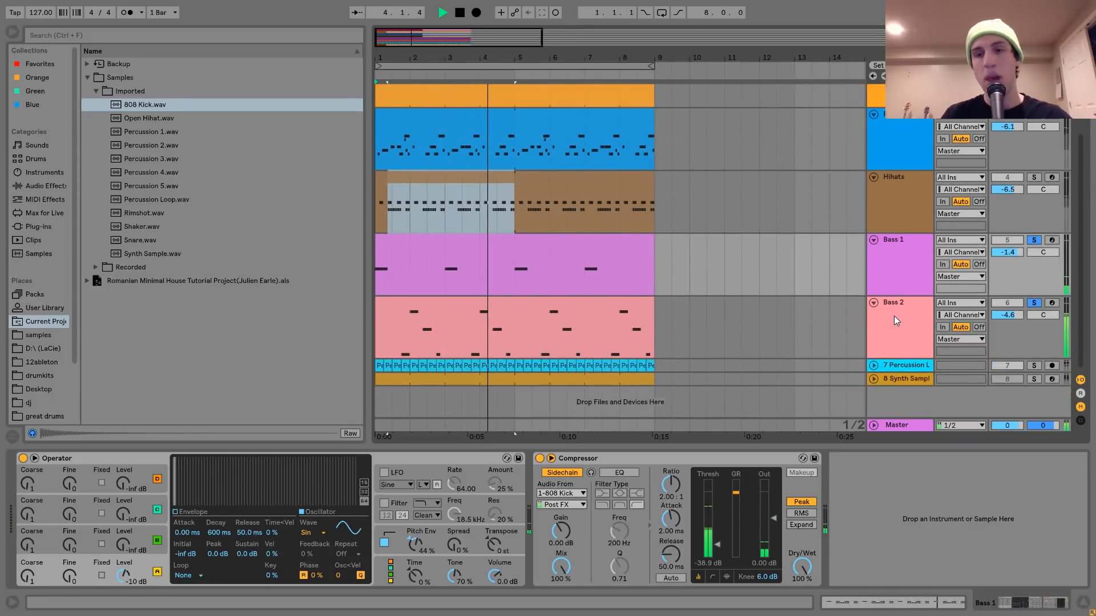
key("space")
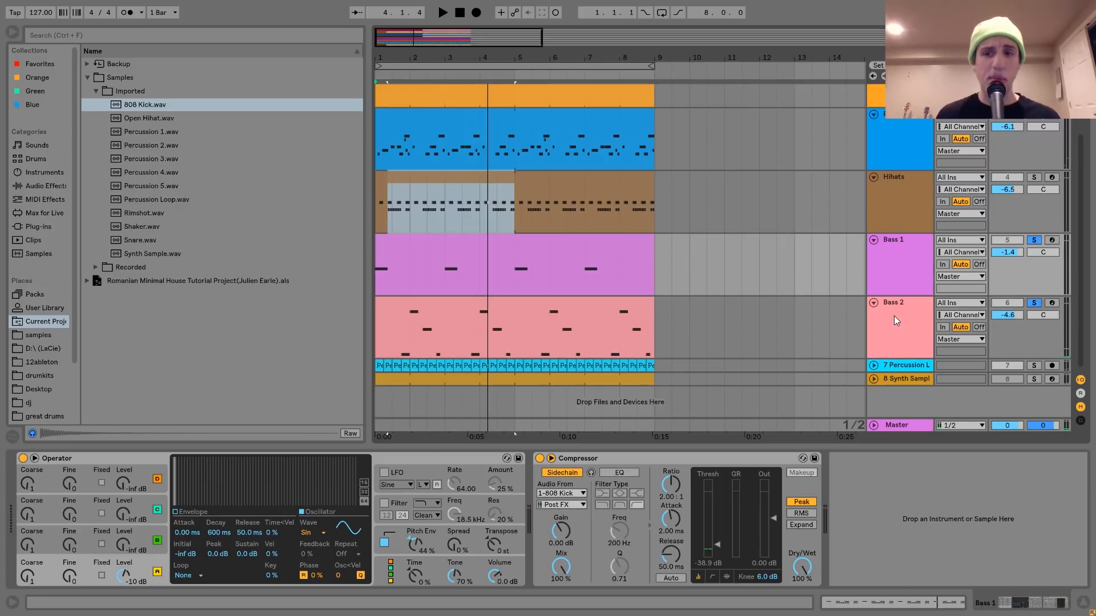
Solo only the Bass 1 track, show its devices and audition its part
left_click(1033, 303)
left_click(926, 266)
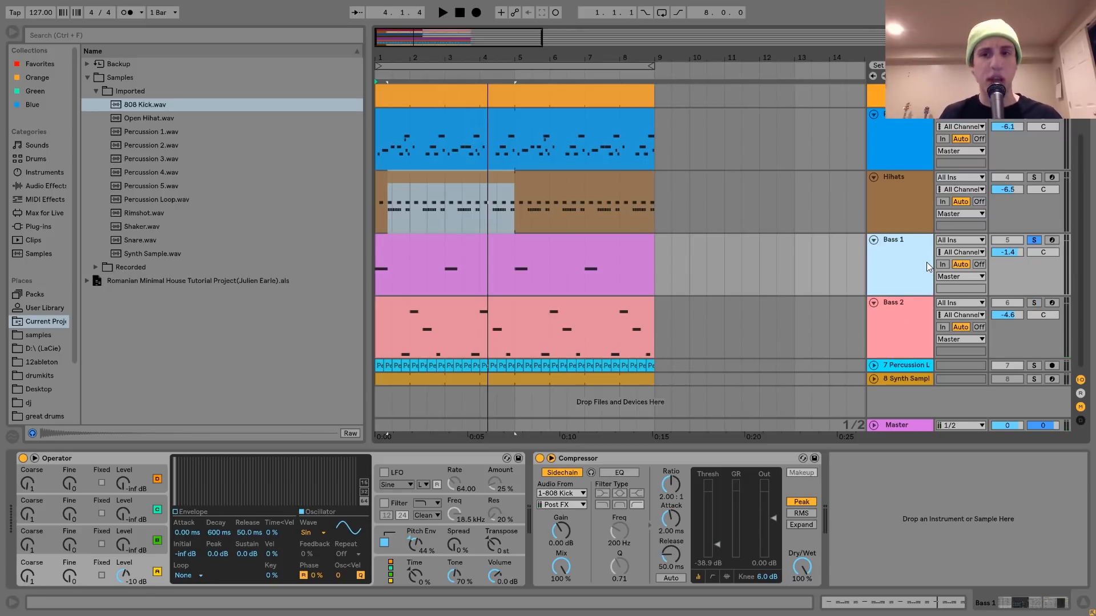
key("space")
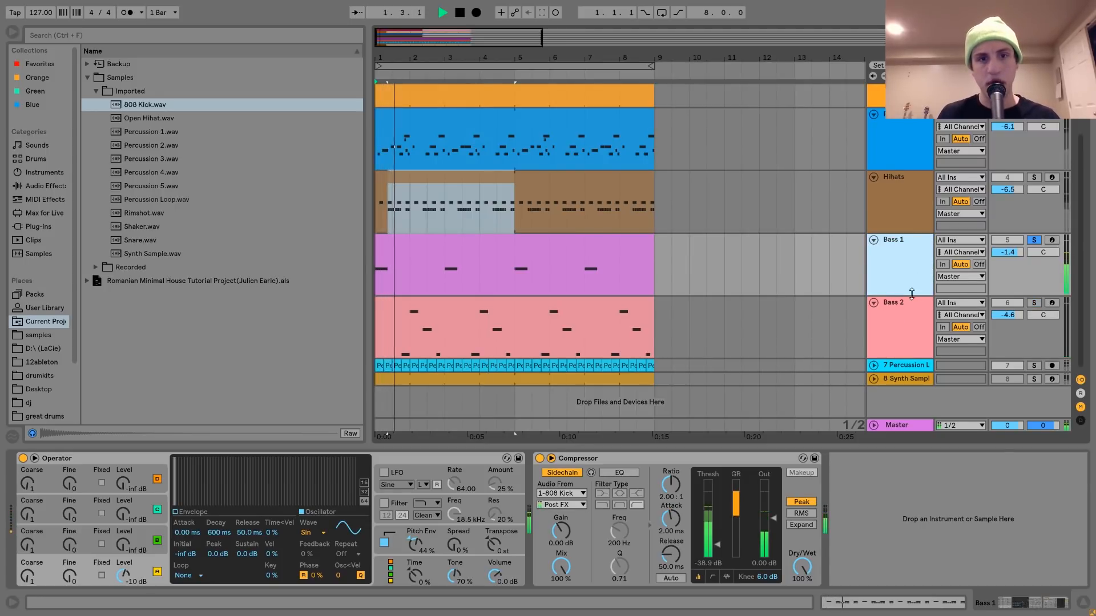
Solo the Bass 2 track instead, display its device chain and audition its part
left_click(906, 314)
left_click(1033, 303)
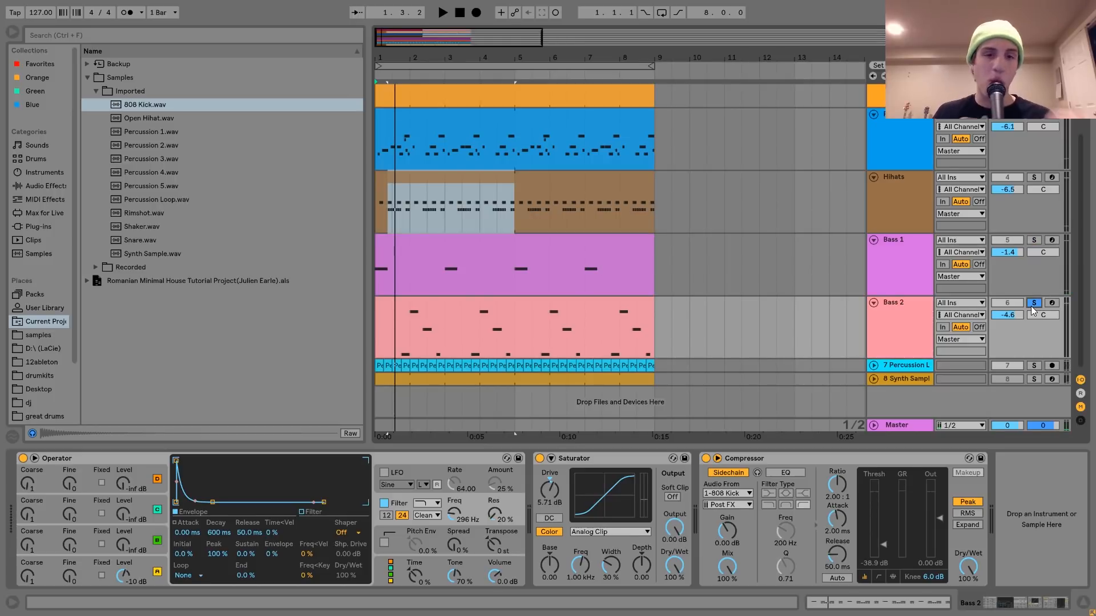
key("space")
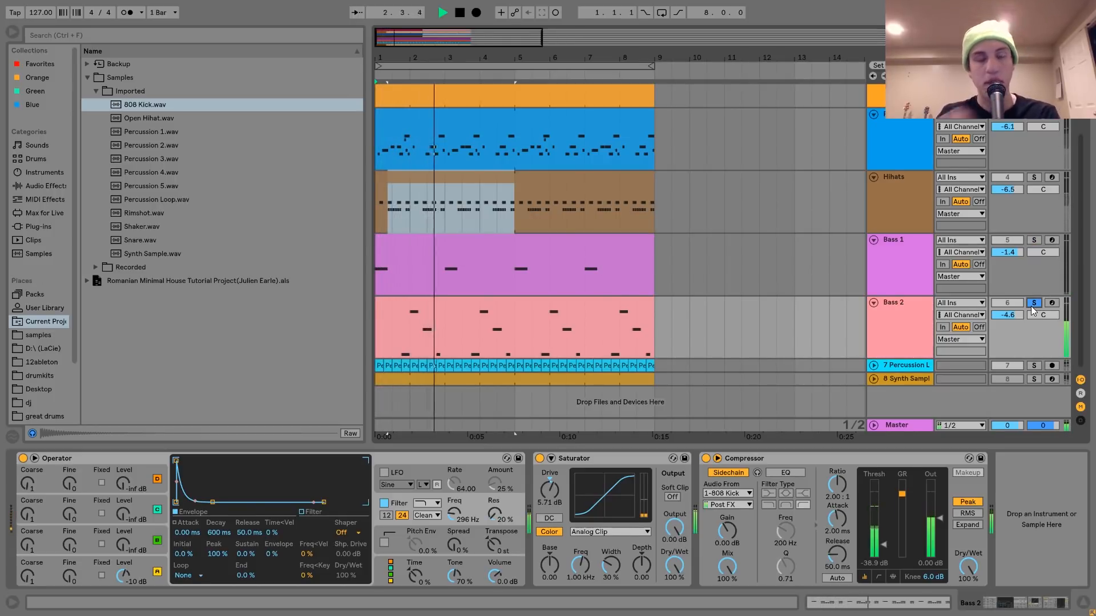
key("space")
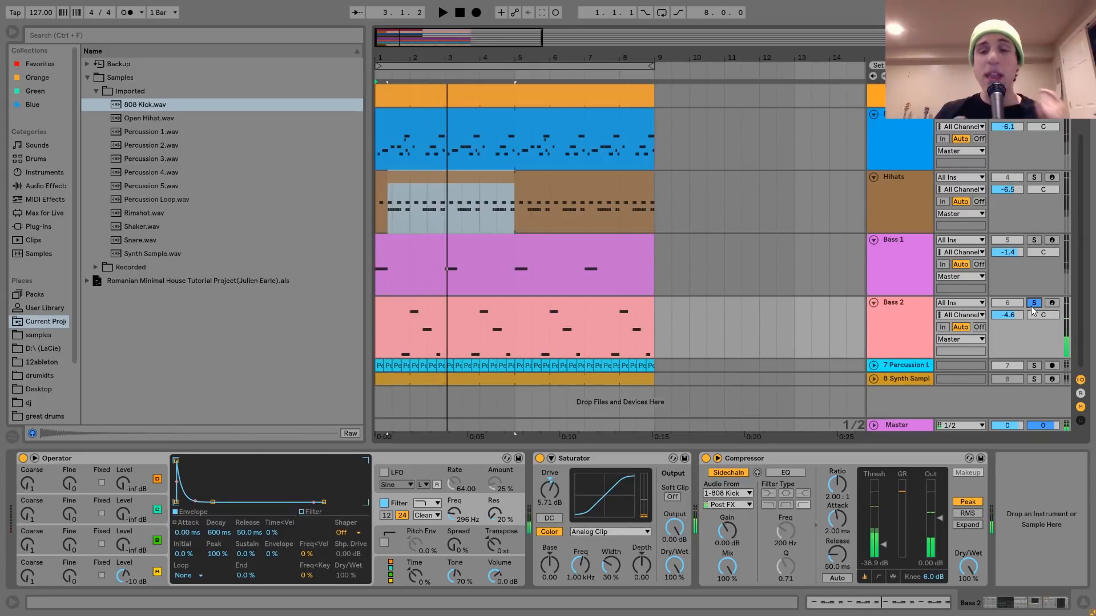
Solo the Bass 1 track, select its clip and arm the track for recording
left_click(1034, 240)
left_click(911, 249)
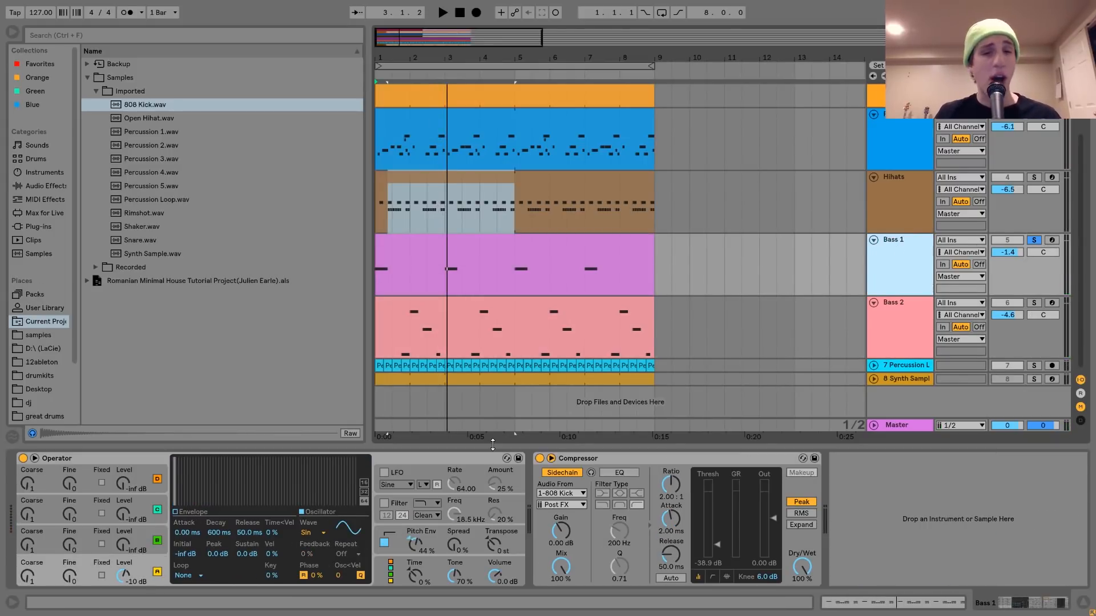
double_click(381, 245)
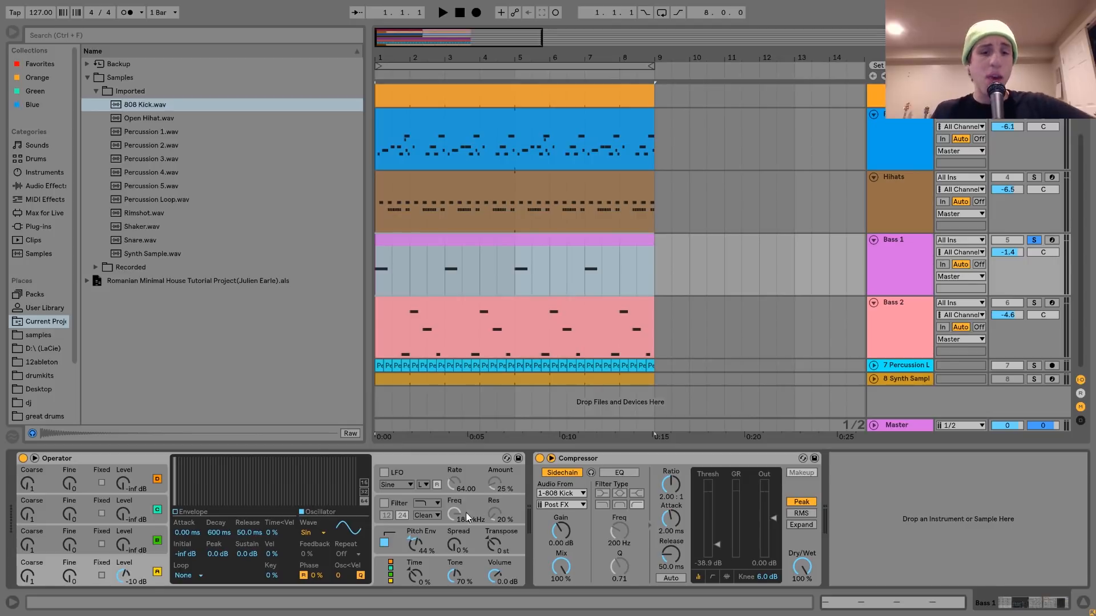
left_click(1051, 241)
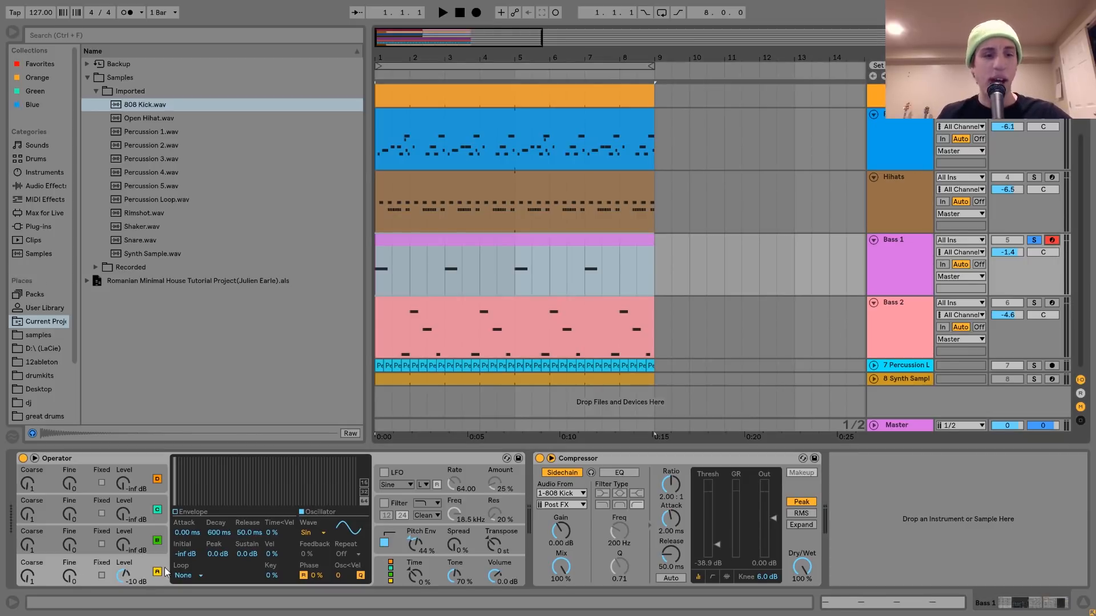
Display the pitch envelope of Bass 1's Operator, collapse all tracks and audition a bass note
left_click(383, 547)
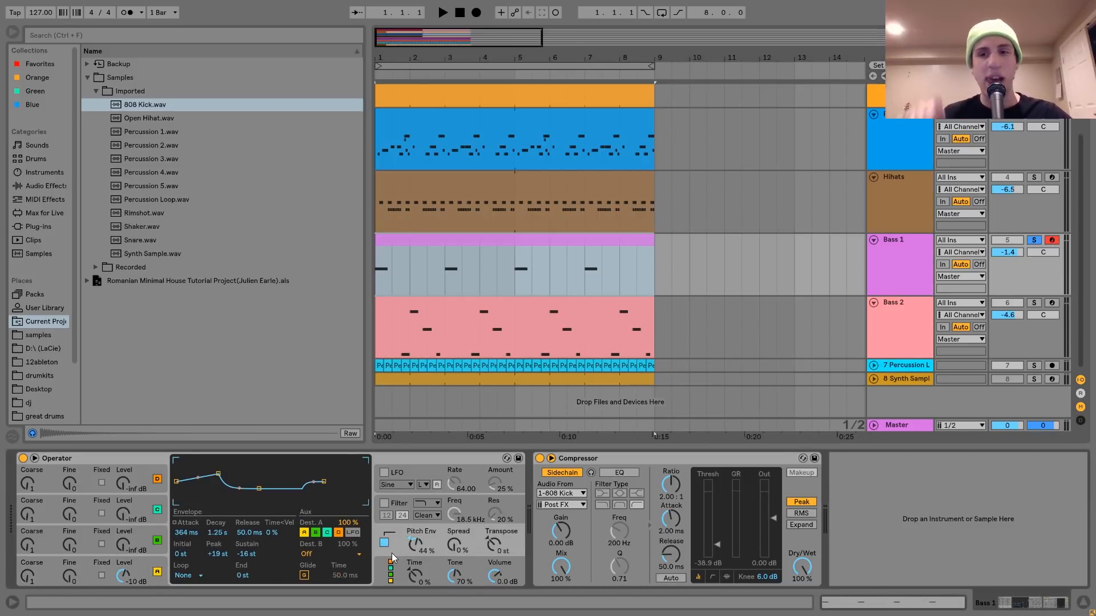
key("alt+u")
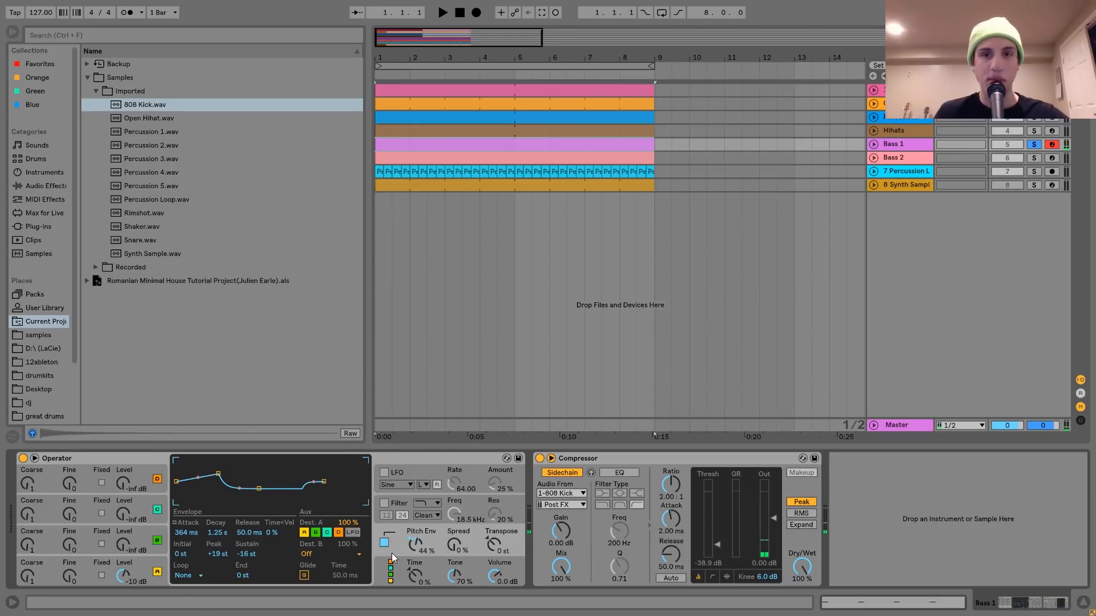
key("z")
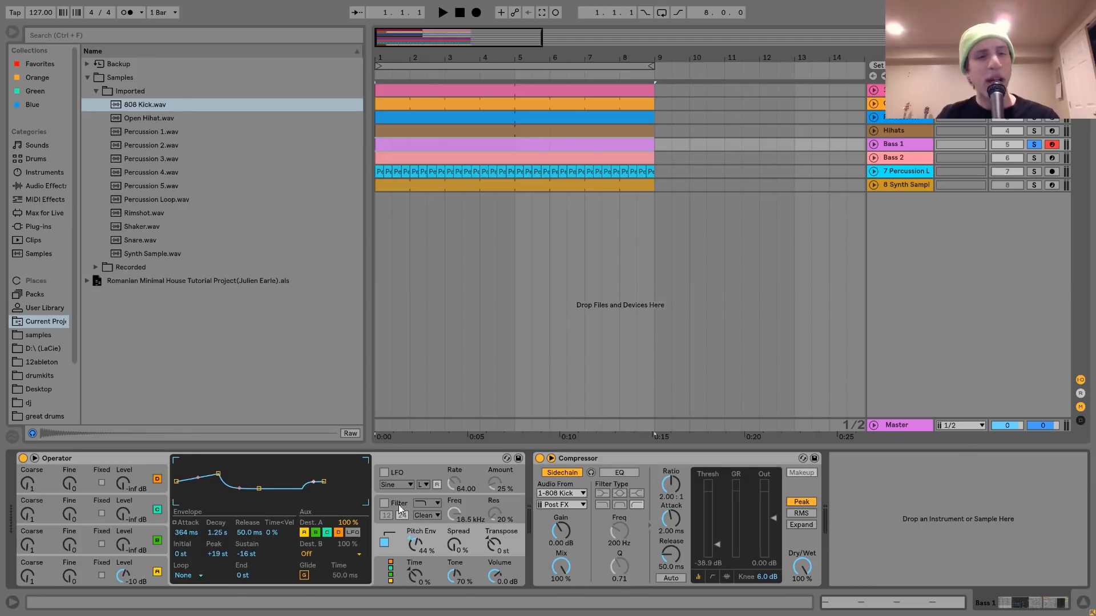
Open the Bass 1 clip's notes and show its Pitch Bend envelope
double_click(491, 143)
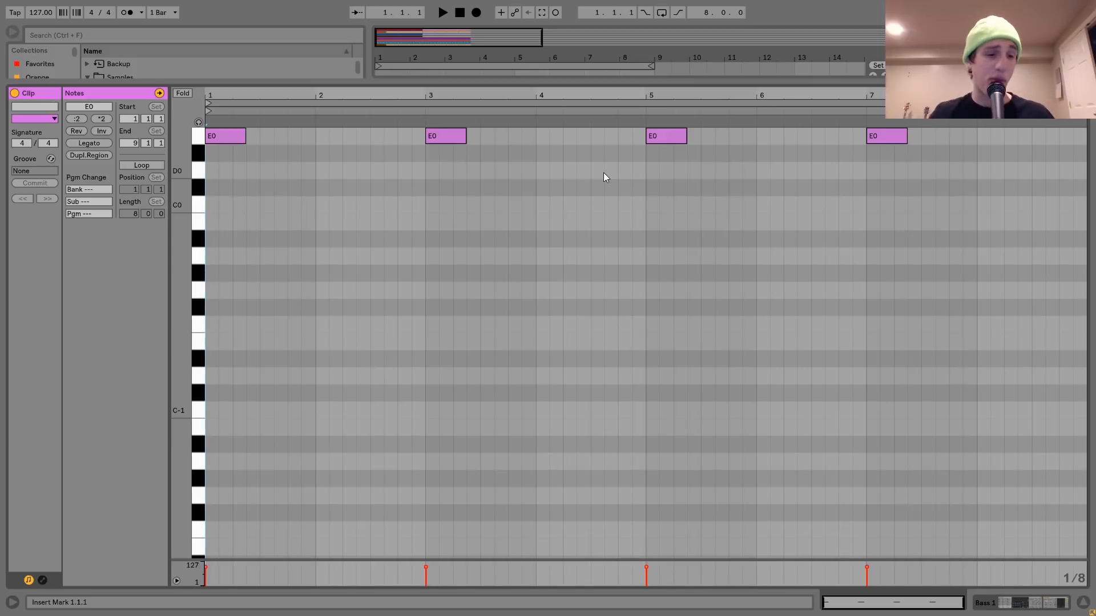
left_click(43, 580)
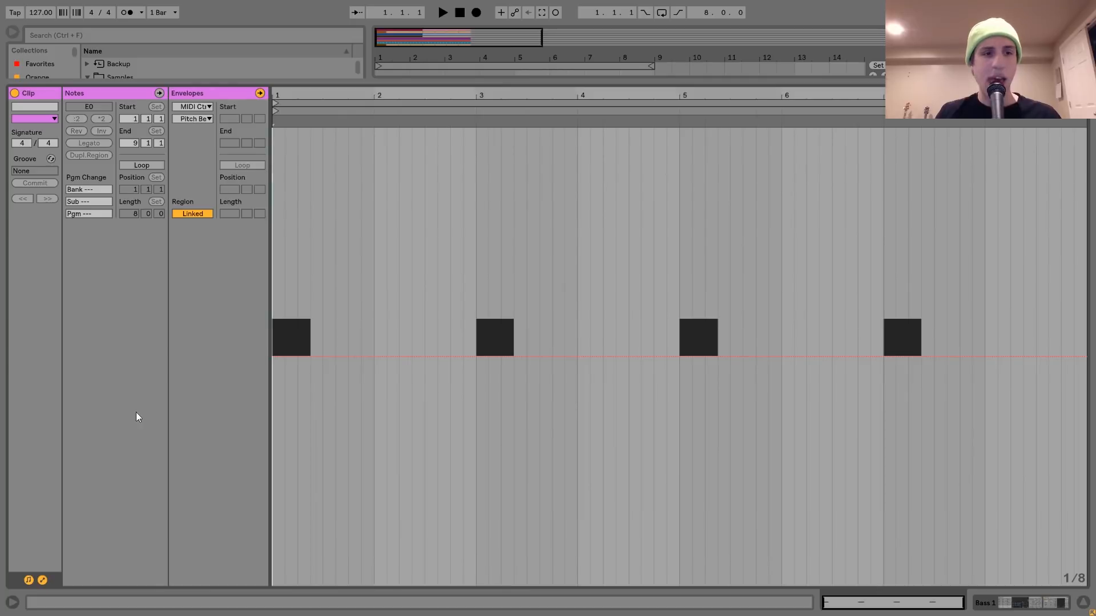
left_click(273, 358)
left_click(315, 357)
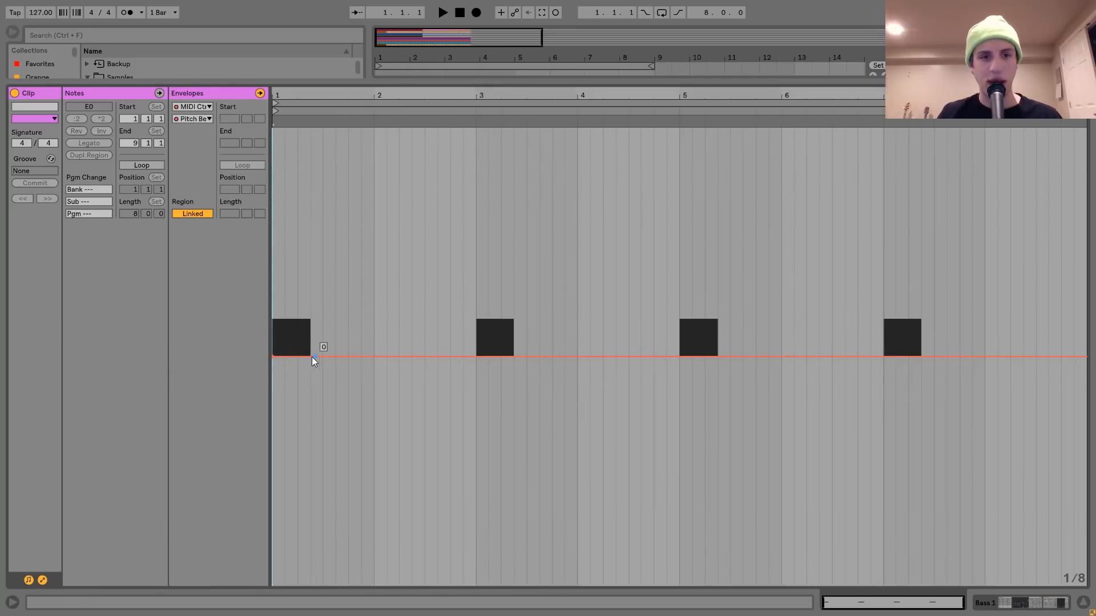
left_click_drag(298, 357, 298, 210)
key("ctrl+z")
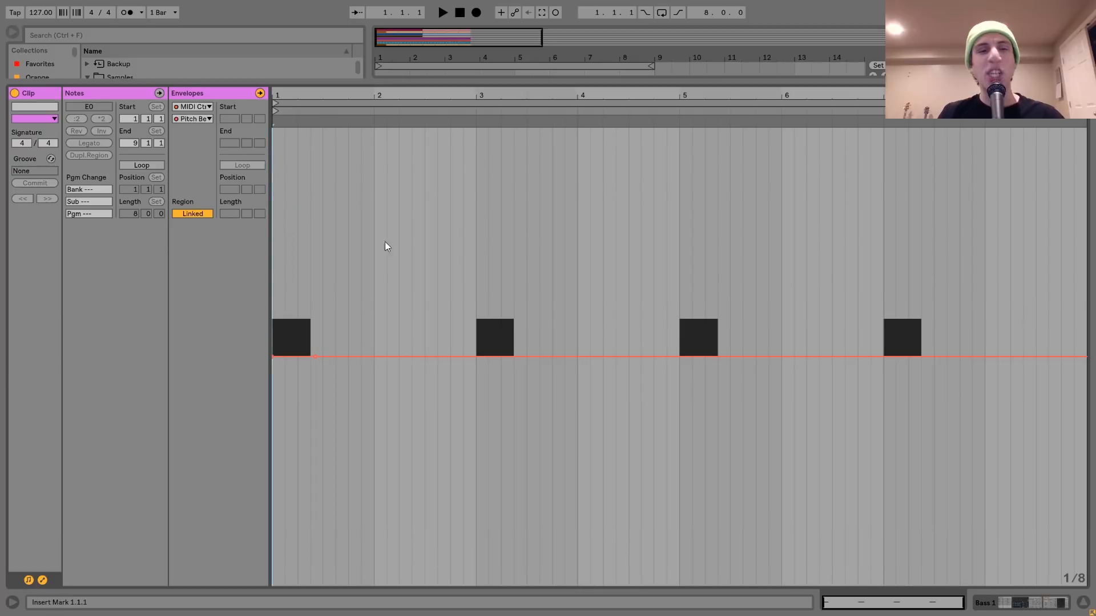
key("ctrl+z")
key("ctrl+z")
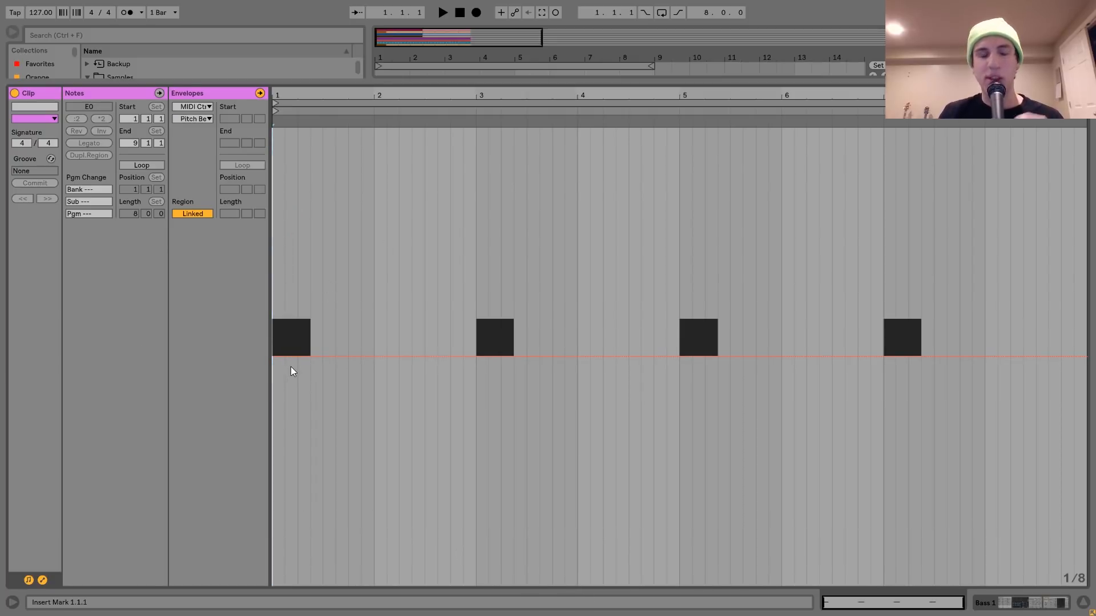
Draw a pitch bend spike peaking at 6631 over the first Bass 1 note, and clear it from 1.1.1 to 2.2.3
left_click(315, 358)
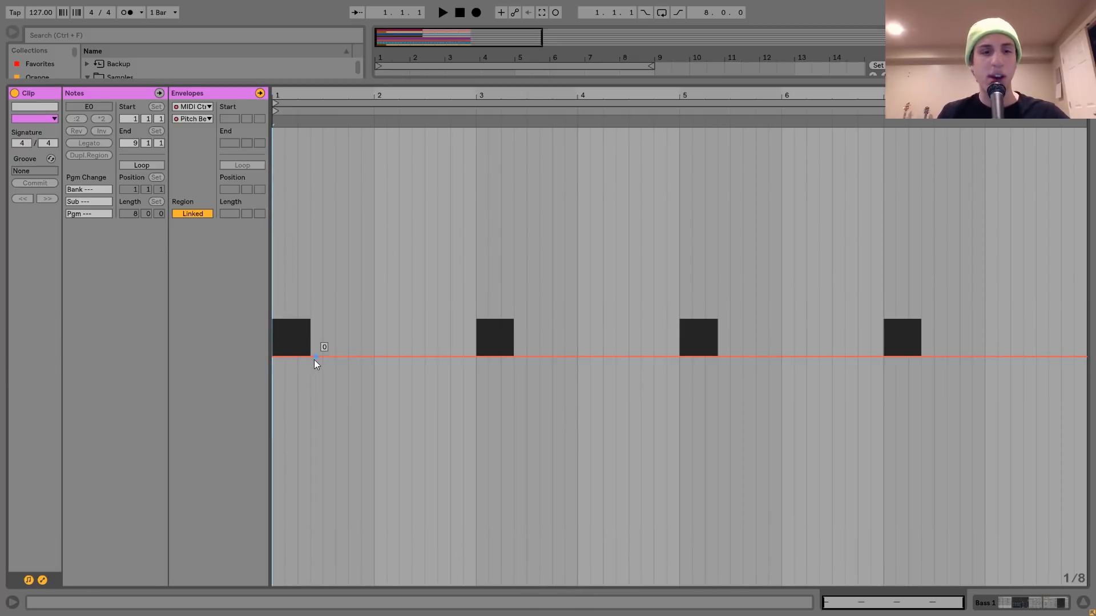
left_click_drag(278, 358, 296, 142)
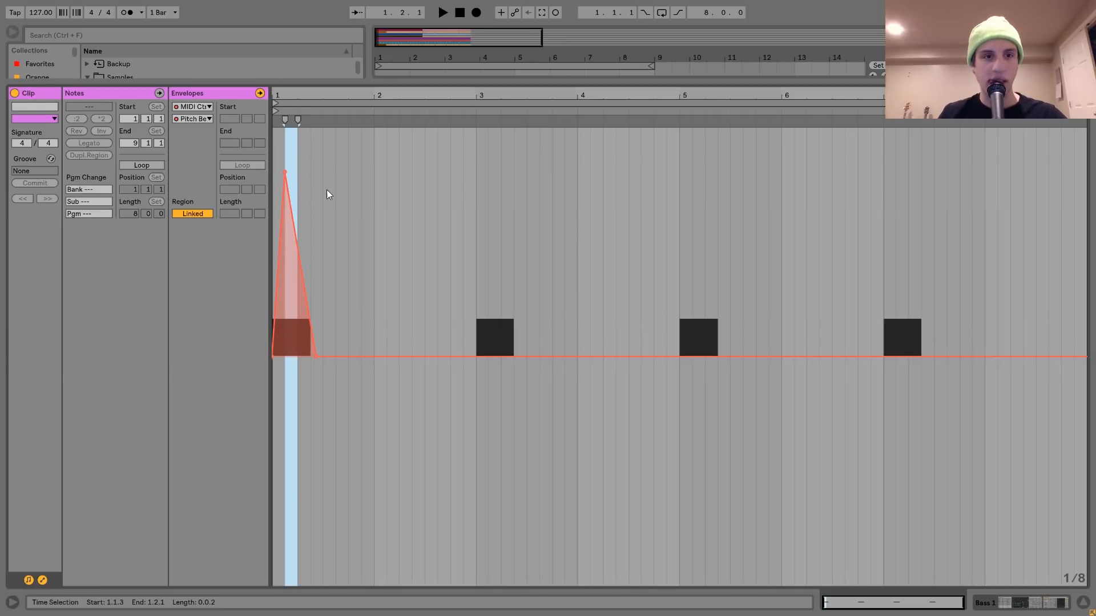
left_click(274, 158)
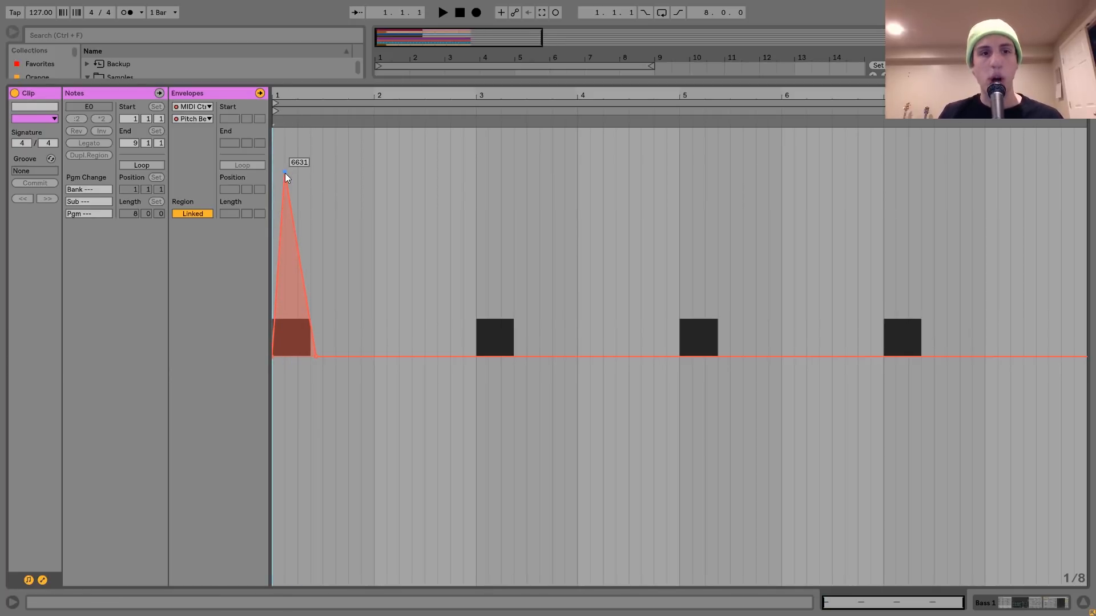
left_click(286, 171)
left_click_drag(411, 382, 230, 340)
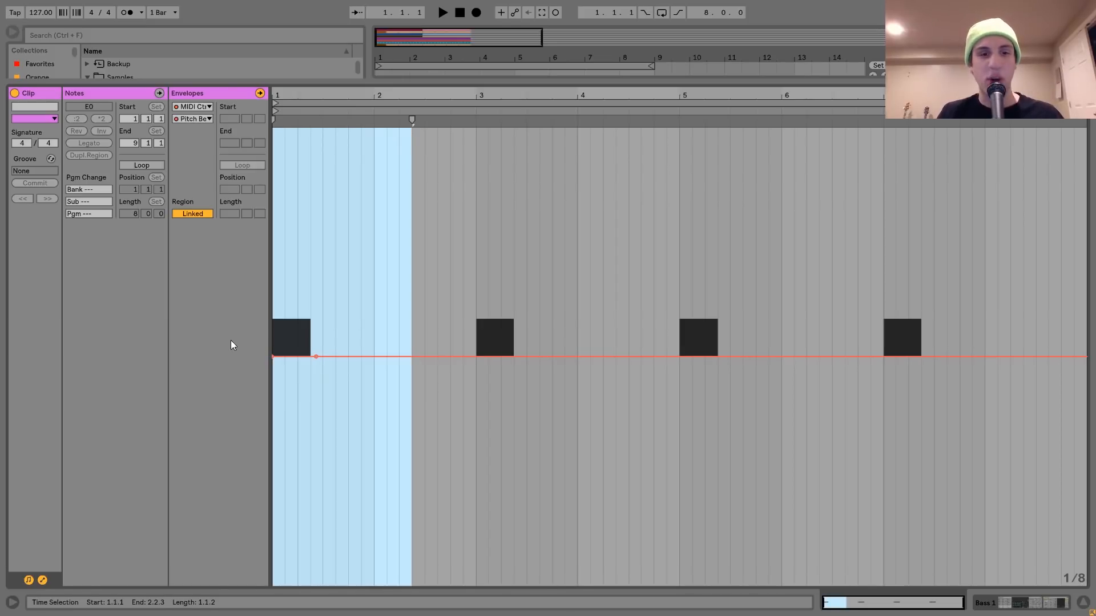
Clear the selected pitch bend range, hide the clip's envelopes, and display Bass 1's device chain with the Compressor selected
key("Delete")
left_click(41, 580)
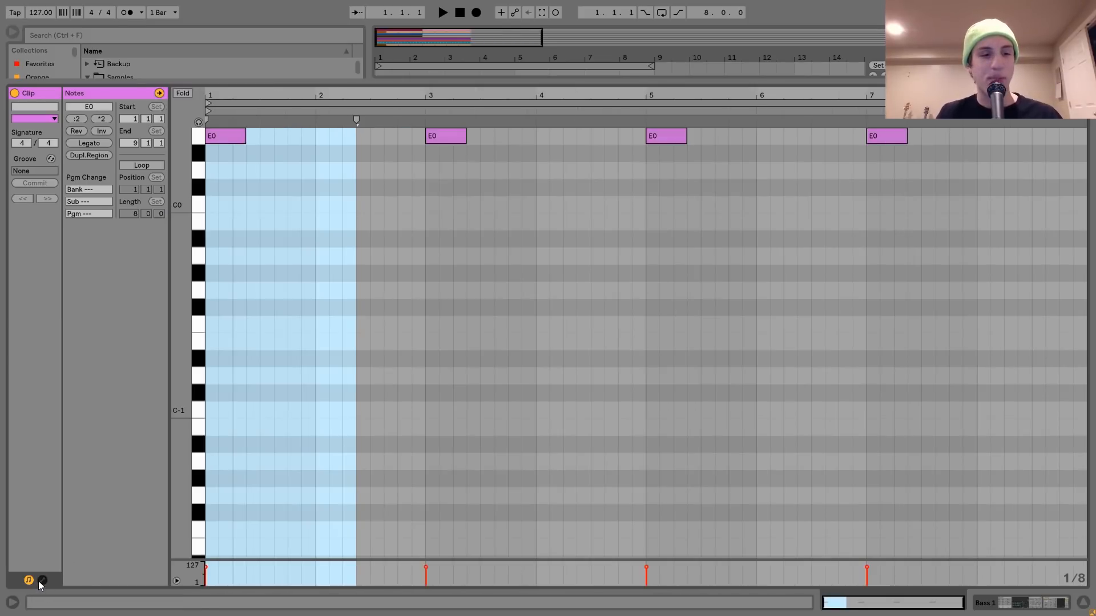
left_click(1028, 602)
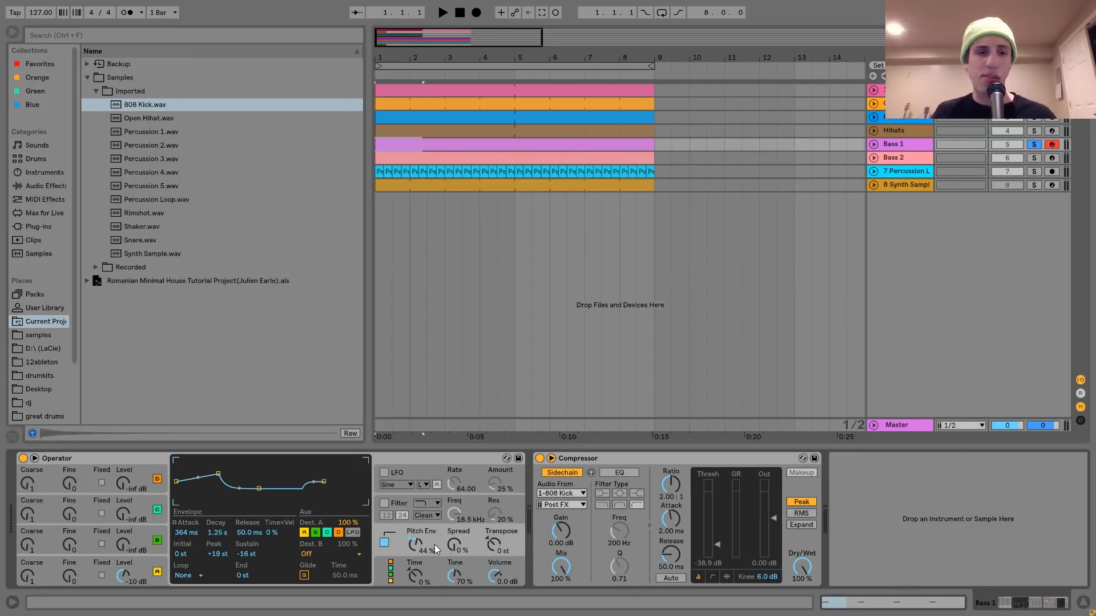
left_click(607, 458)
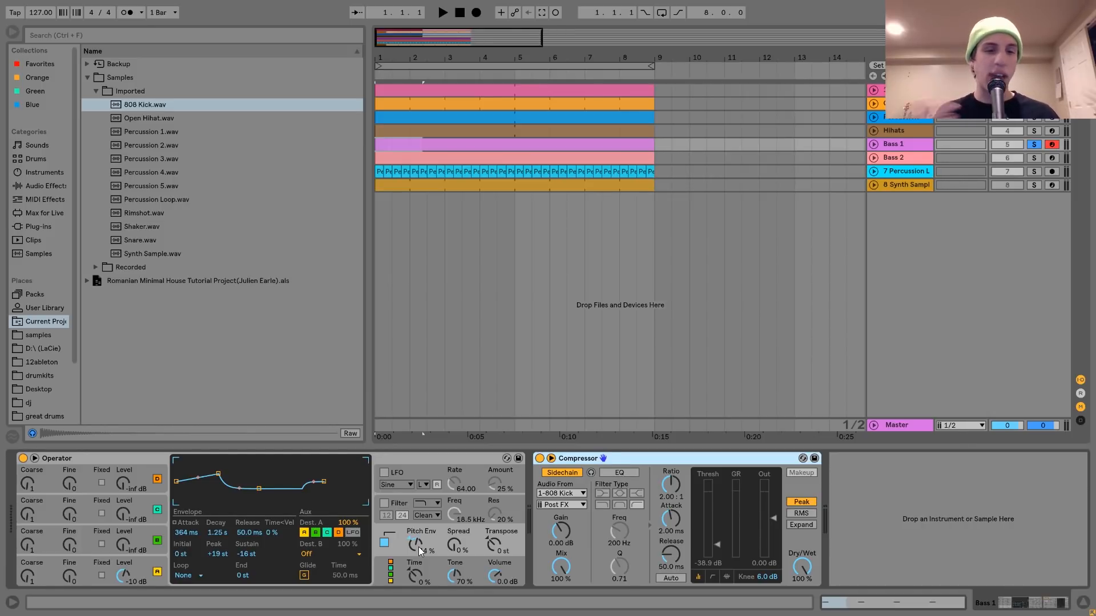
Unfold and solo the Bass 2 track, and audition its pattern from 1.3.1
left_click(897, 158)
left_click(874, 158)
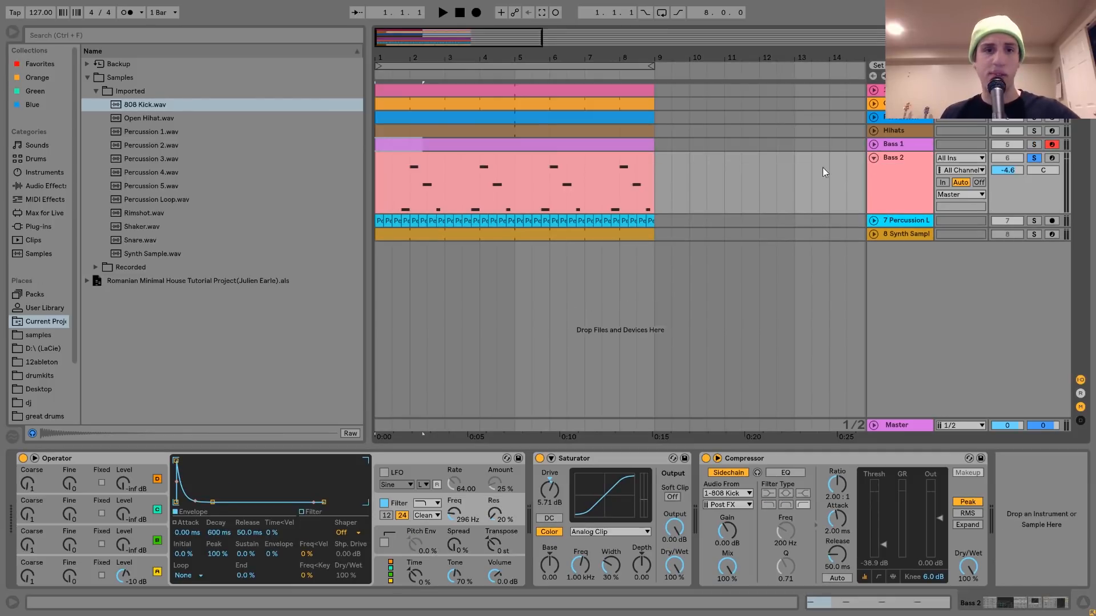
left_click(397, 198)
key("space")
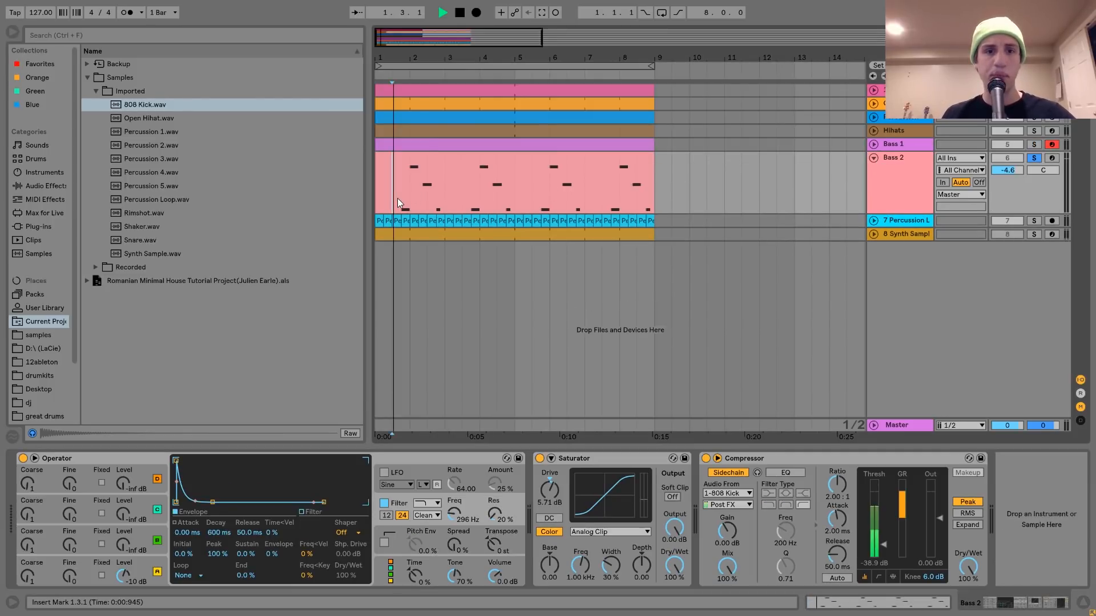
double_click(436, 147)
left_click(999, 605)
key("space")
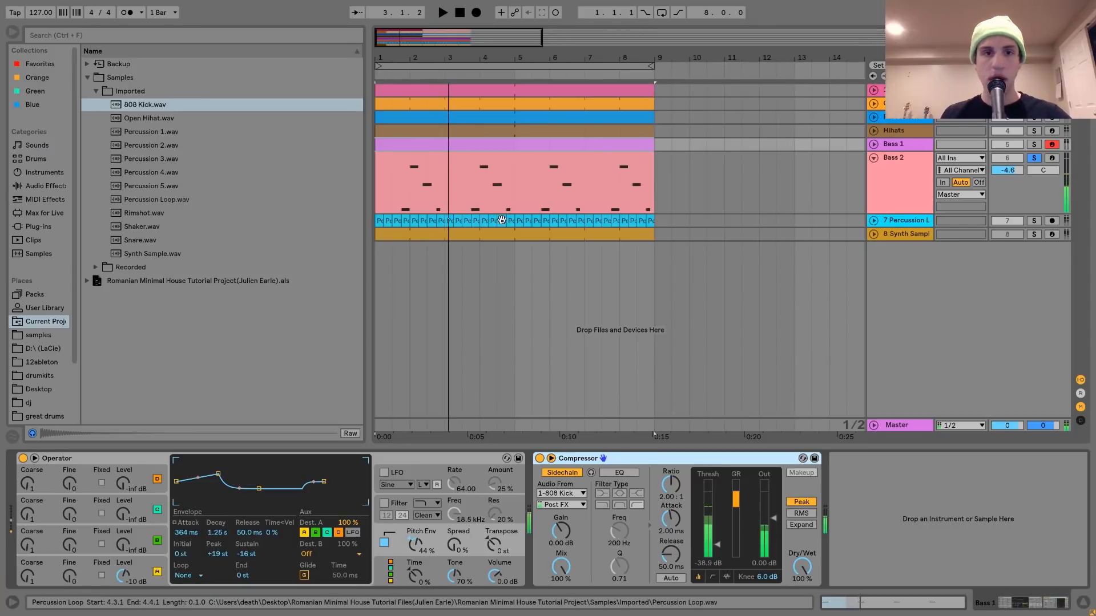
Open the Bass 2 clip's notes and examine the first E1, B0 and E0 notes of the pattern
double_click(429, 159)
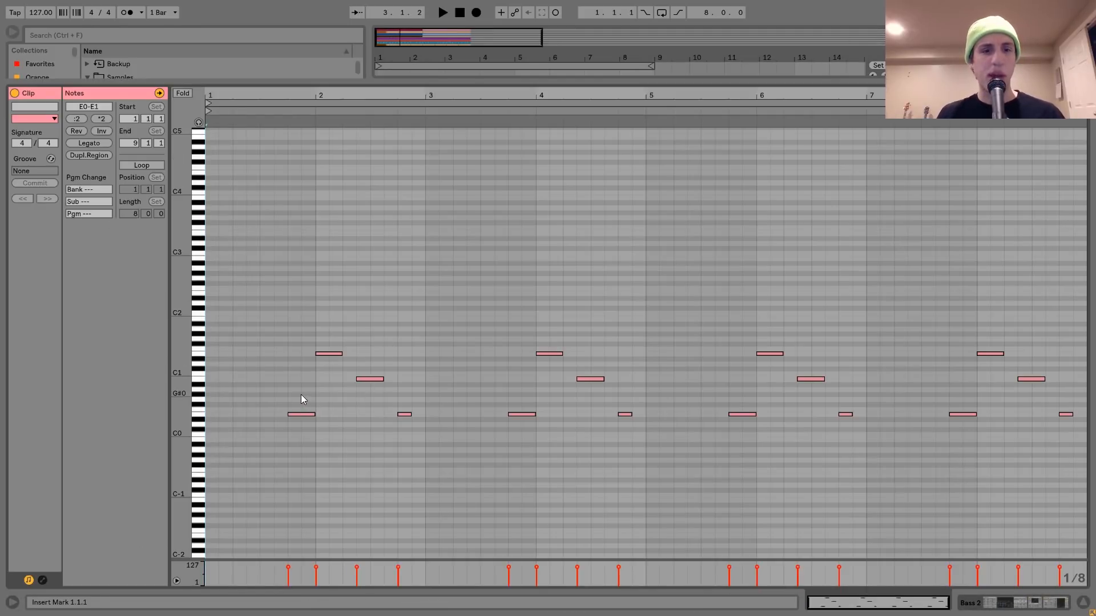
left_click_drag(301, 403, 303, 480)
left_click(321, 353)
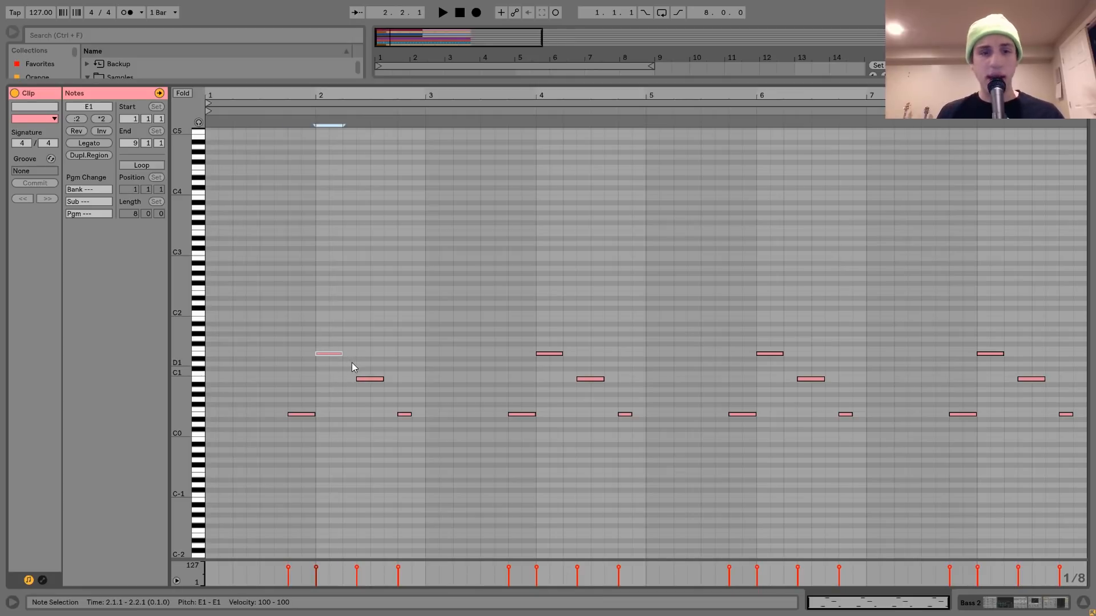
left_click(364, 379)
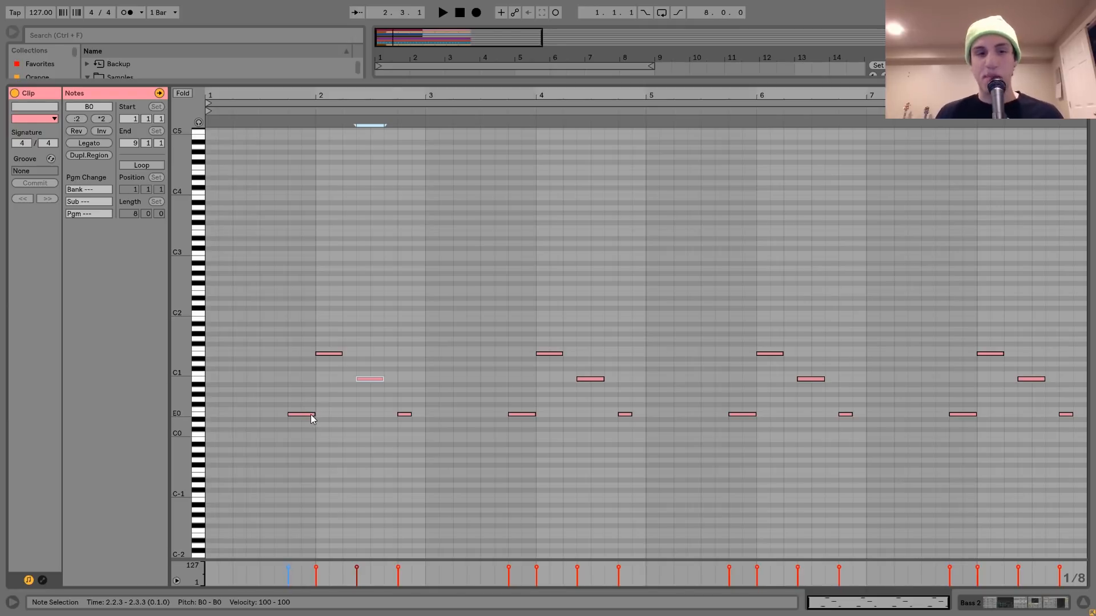
left_click(310, 415)
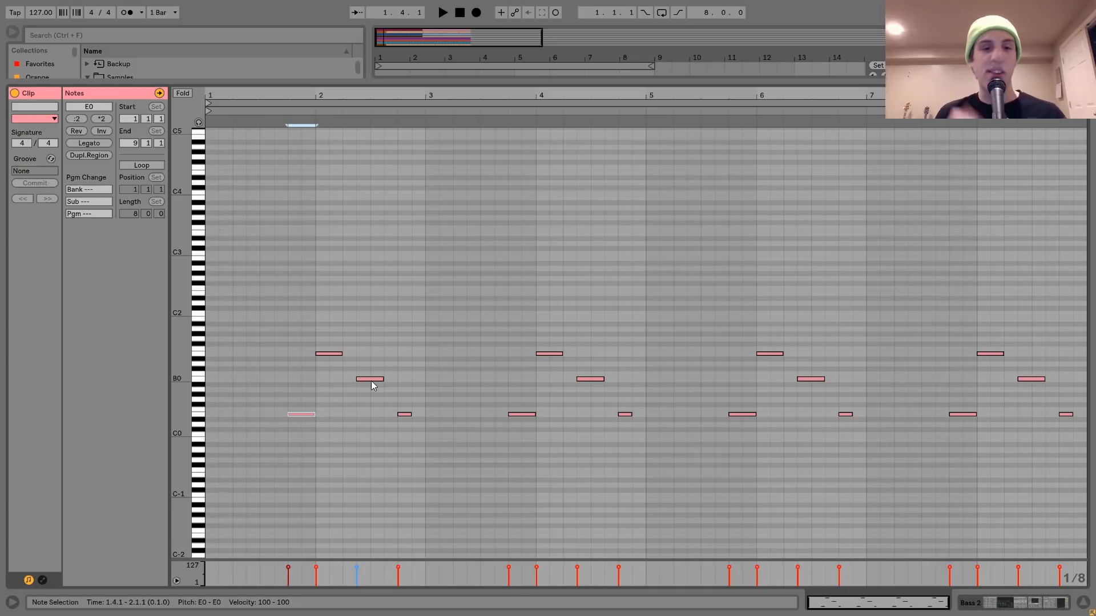
Display Bass 2's device chain and examine Operator's oscillator A, its filter and the Saturator
left_click(990, 606)
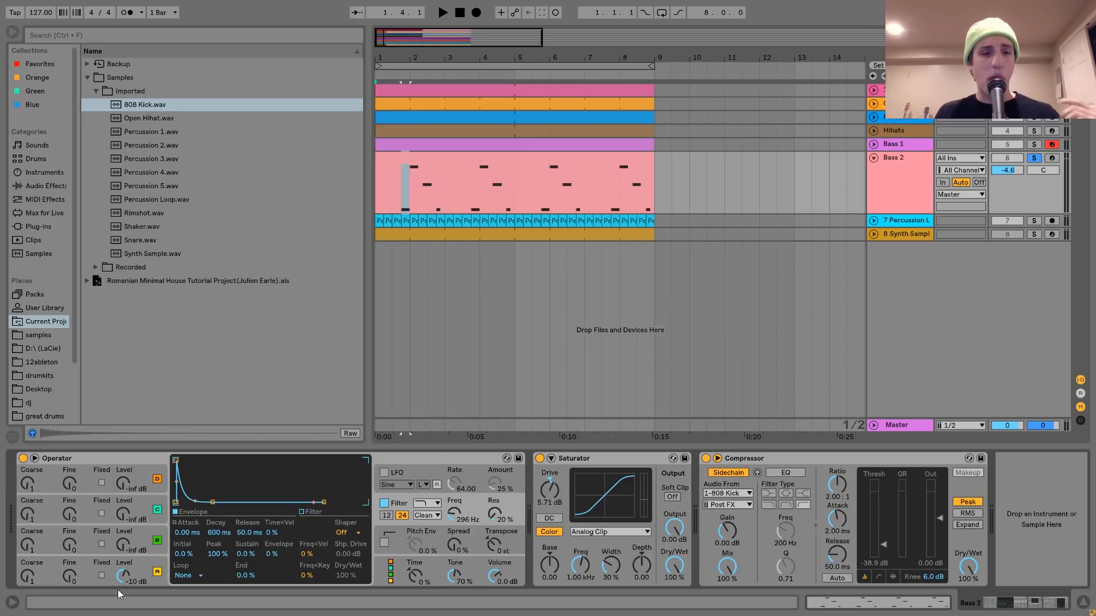
left_click(145, 568)
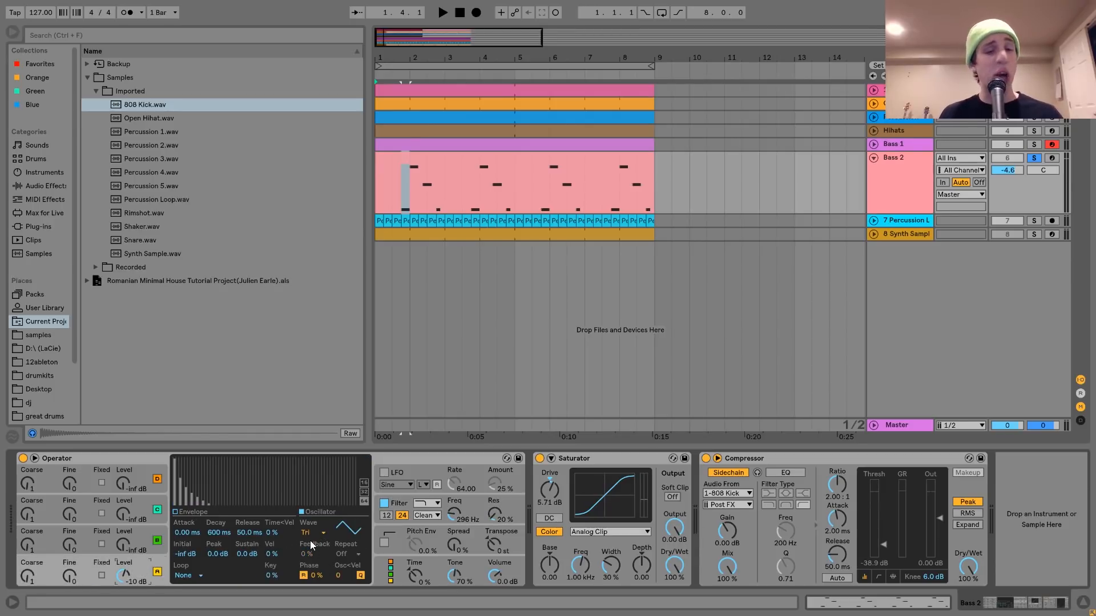
left_click(401, 501)
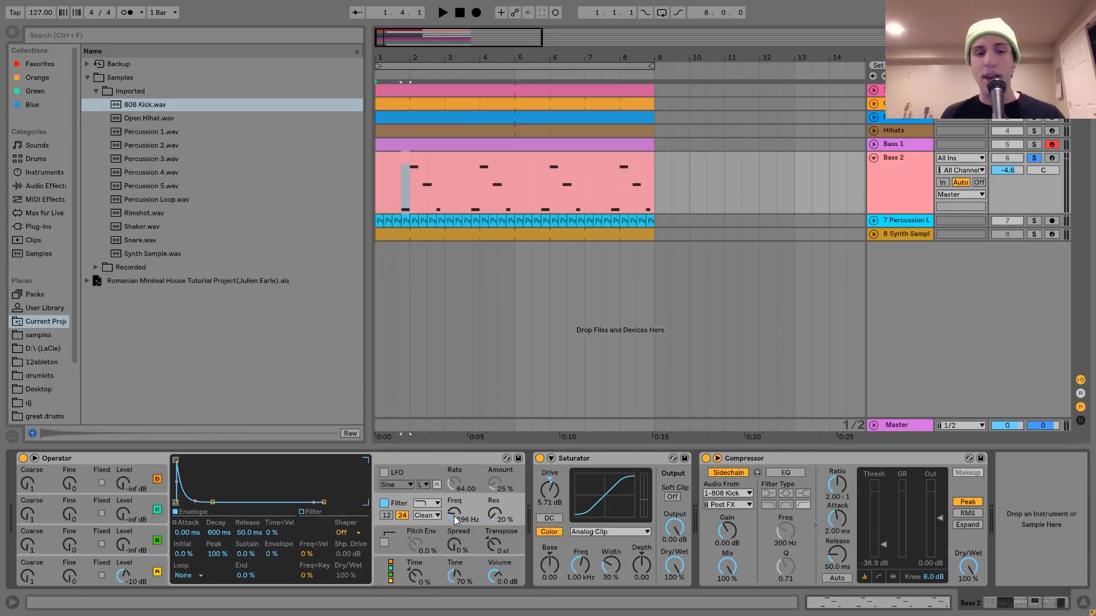
left_click(595, 458)
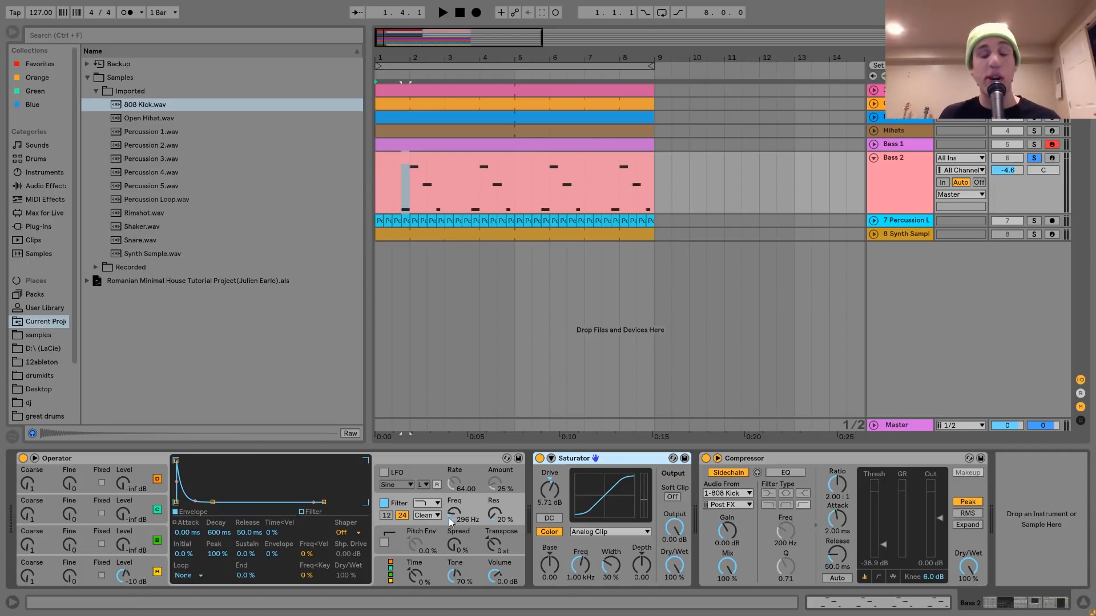
left_click(146, 562)
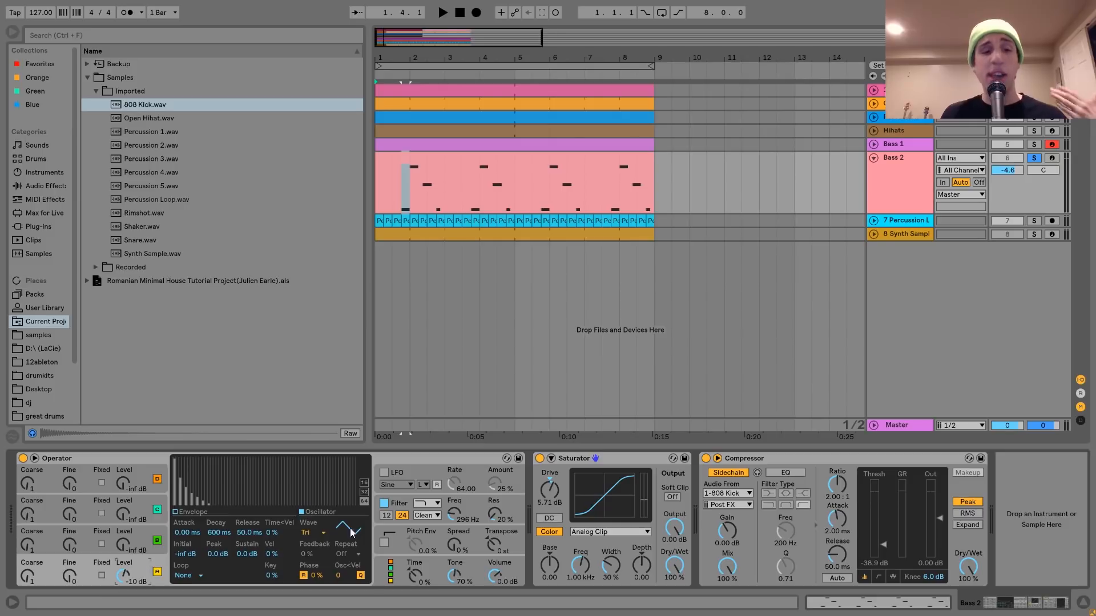
Bypass Bass 2's Saturator and Operator's filter, and audition the raw oscillator sound
left_click(540, 458)
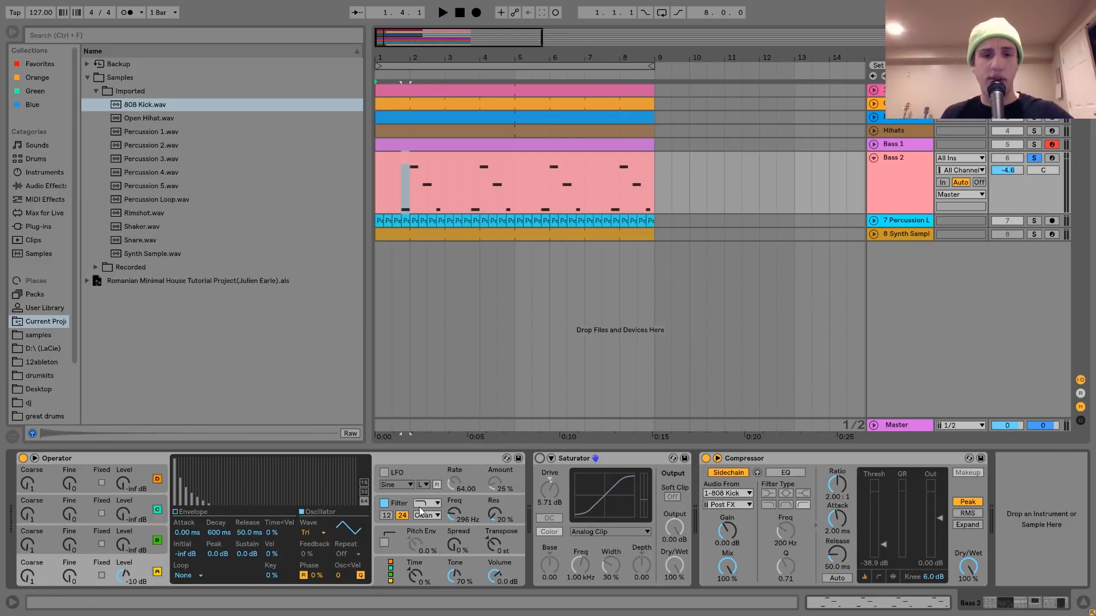
left_click(384, 503)
key("space")
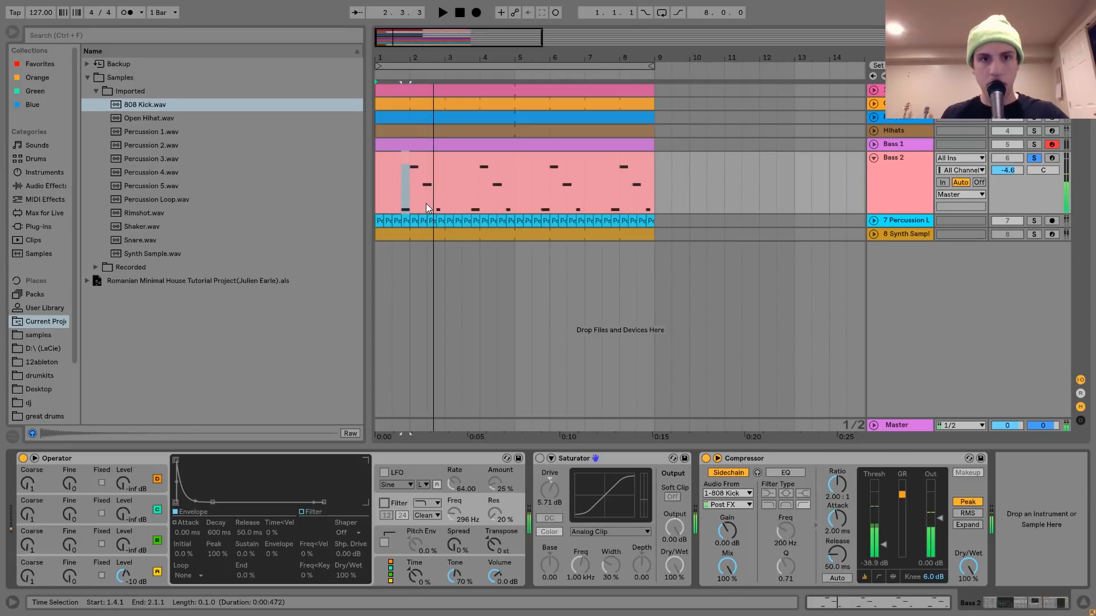
key("space")
Re-enable Operator's filter and the Saturator on Bass 2, auditioning each change from 2.1.1
left_click(409, 201)
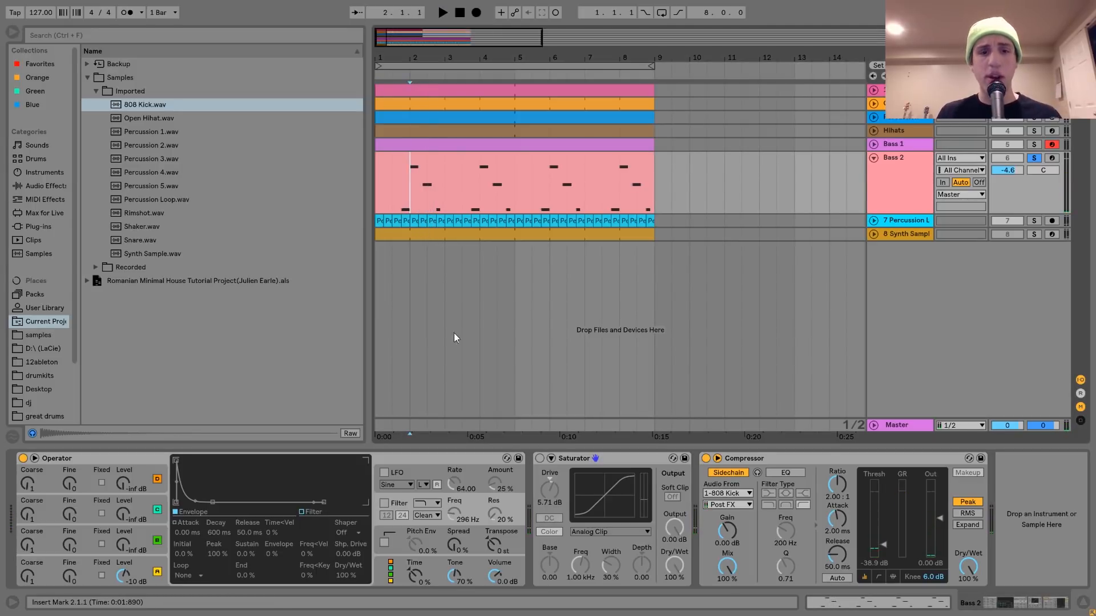
left_click(384, 504)
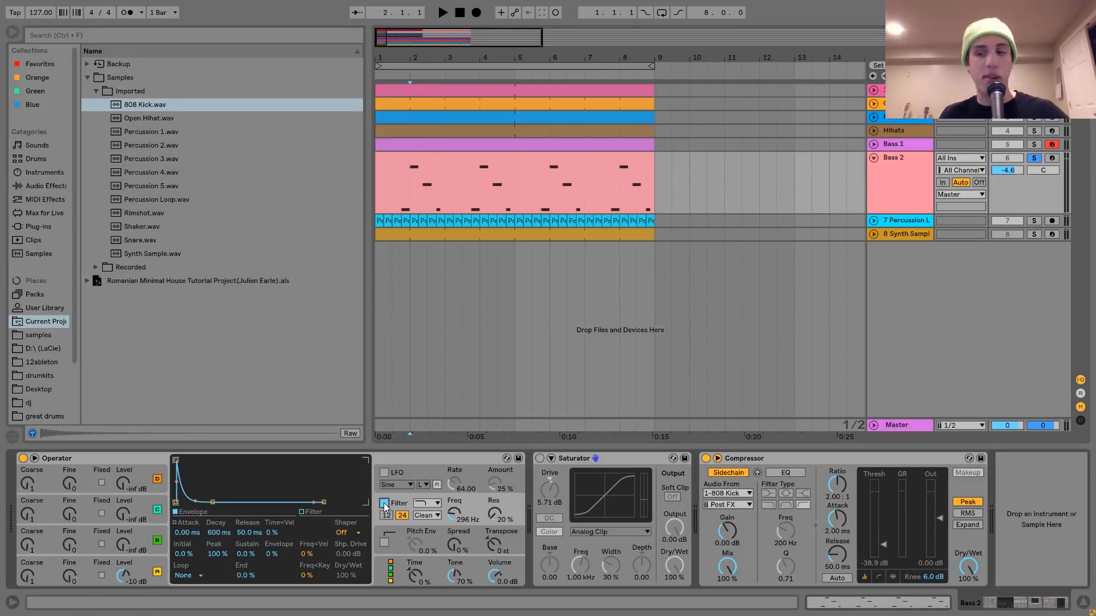
key("space")
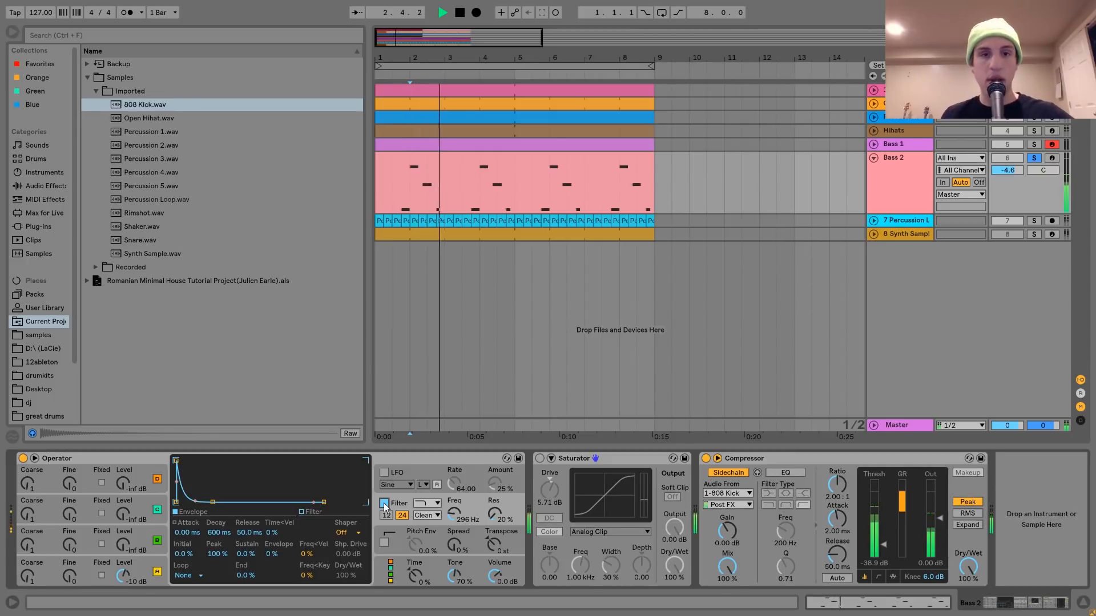
key("space")
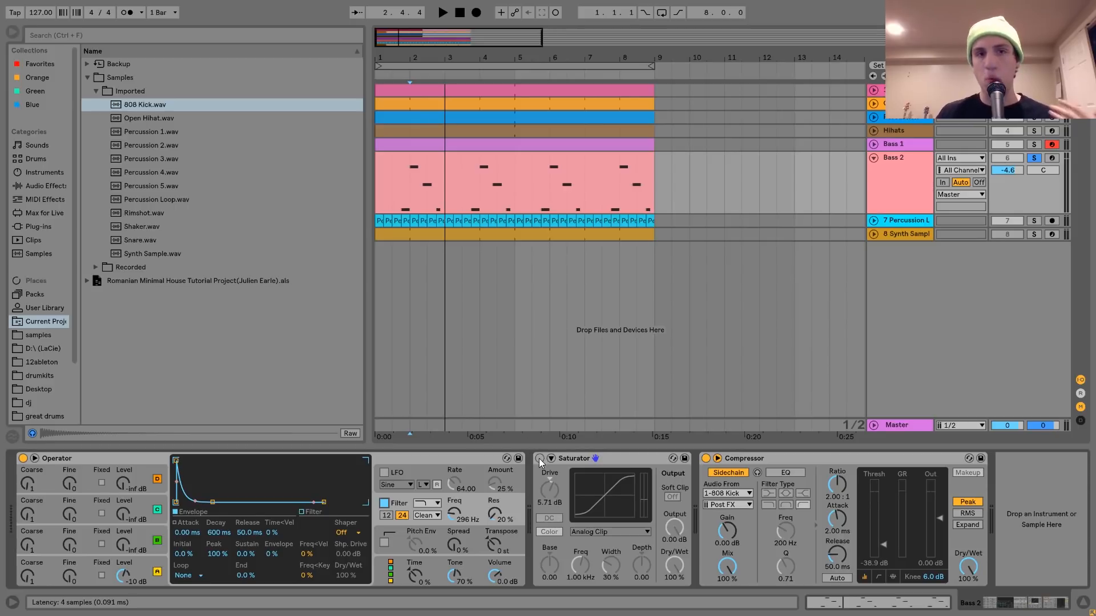
key("space")
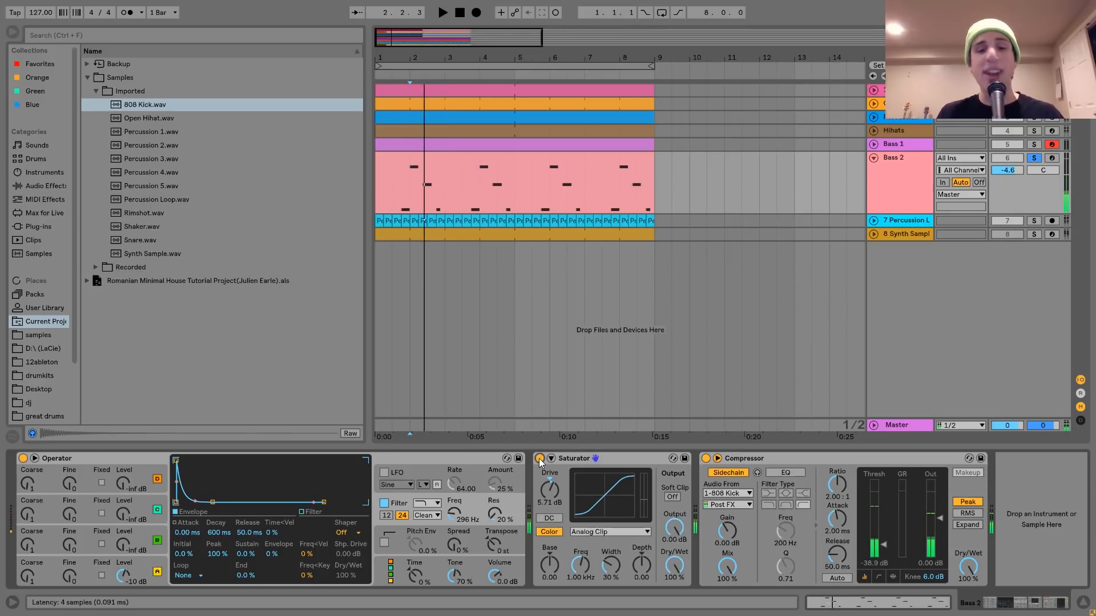
left_click(539, 458)
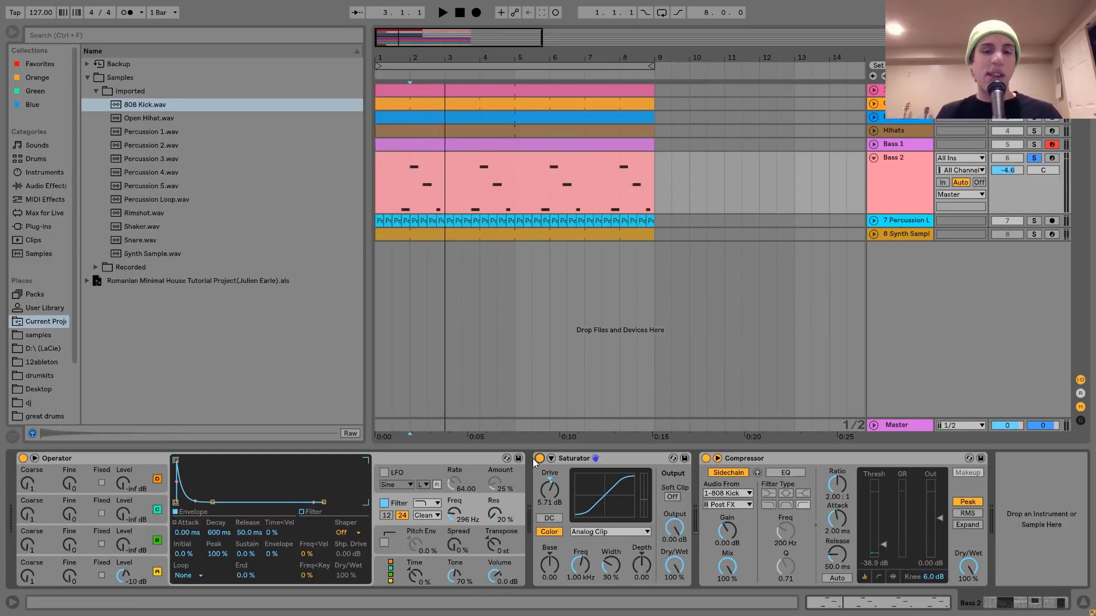
Compare Bass 2's Saturator with Operator's triangle oscillator settings, and examine the sidechained Compressor
left_click(564, 460)
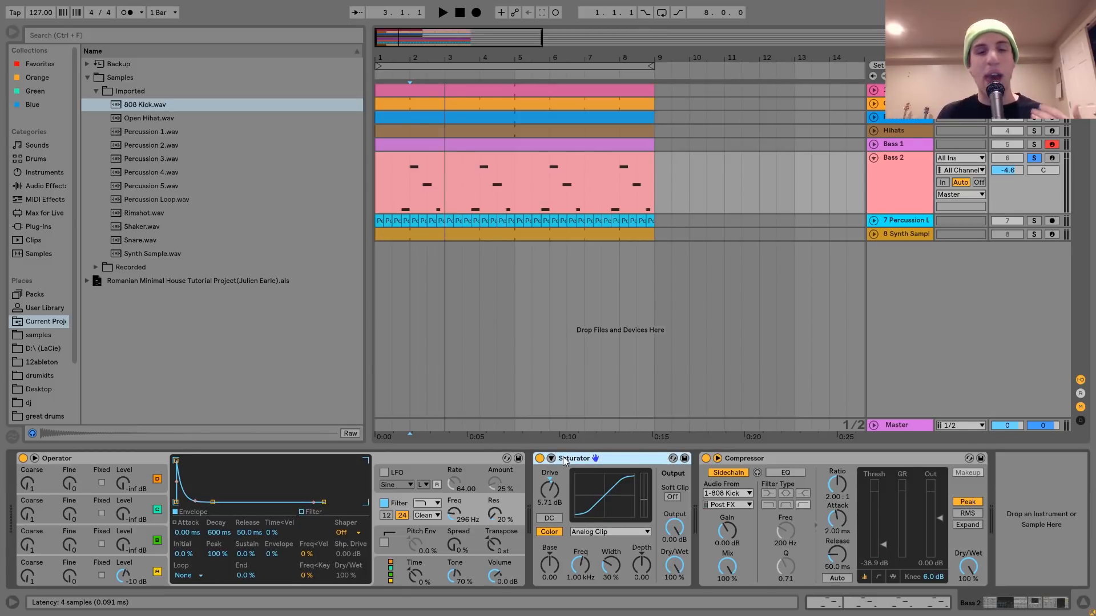
left_click(155, 565)
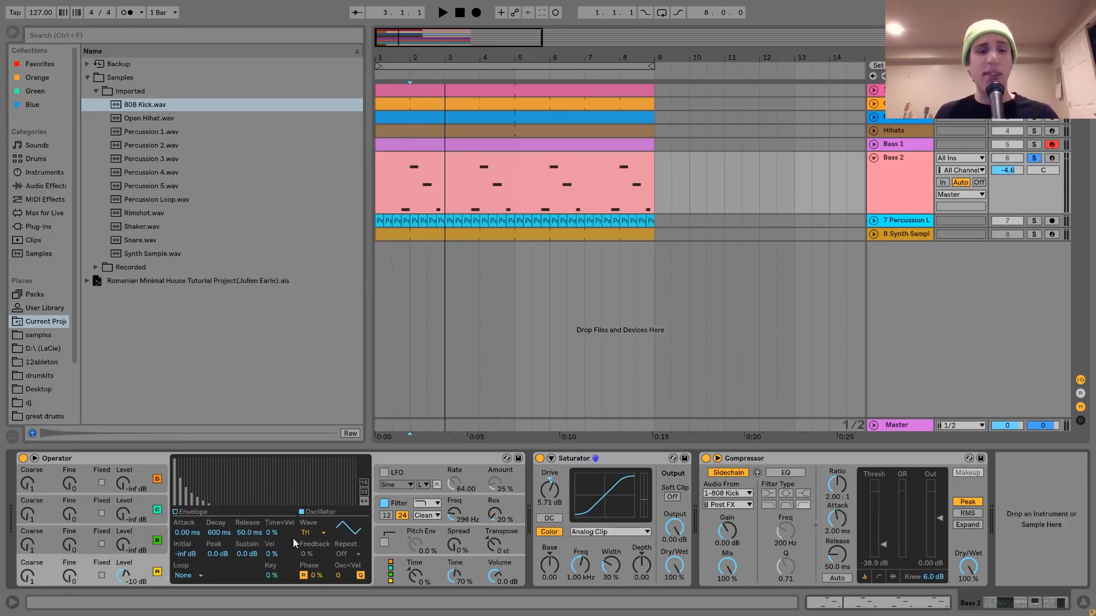
left_click(563, 460)
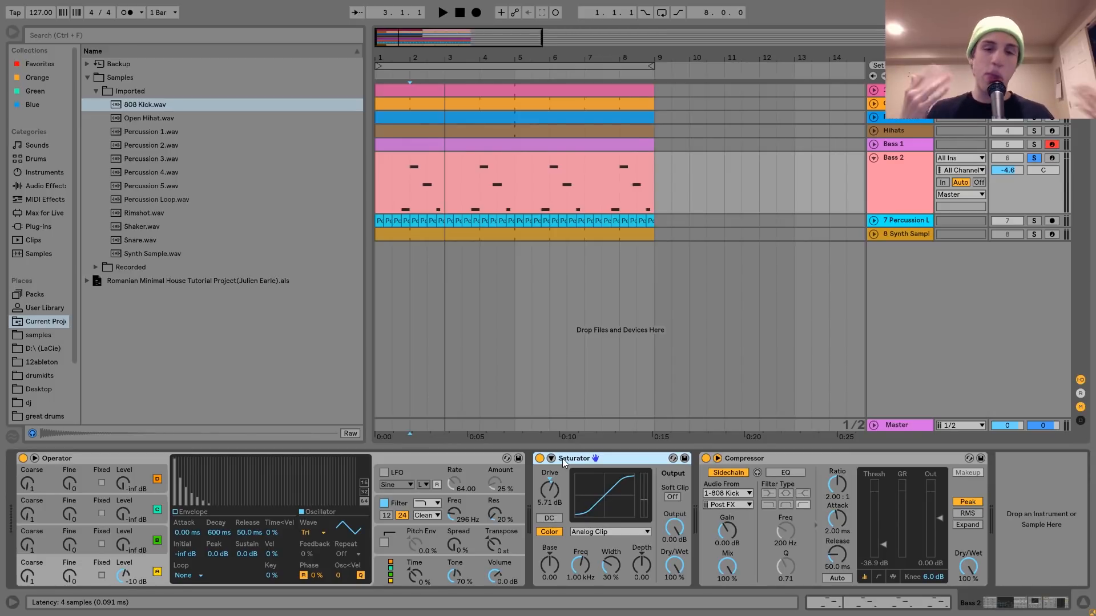
left_click(788, 460)
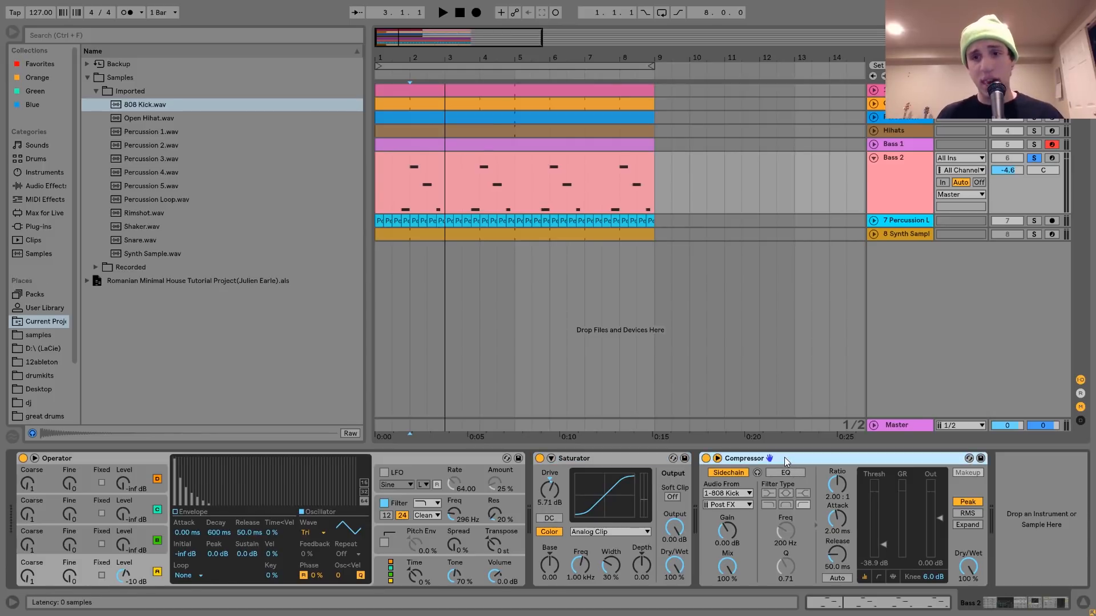
Unfold and solo the Percussion Loop track, and audition it from 1.1.1
left_click(903, 219)
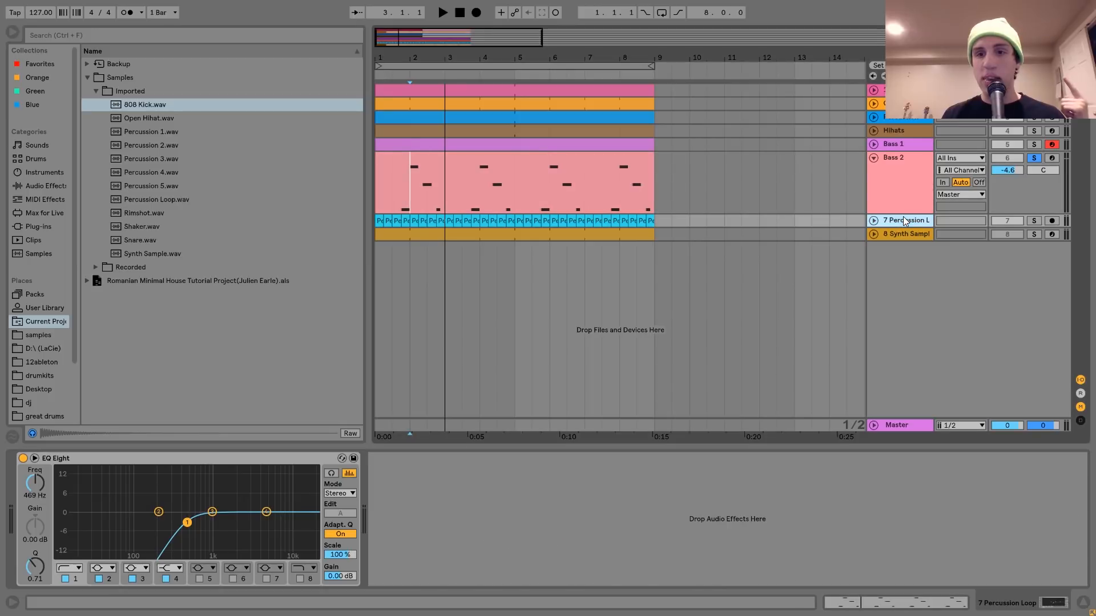
left_click(873, 220)
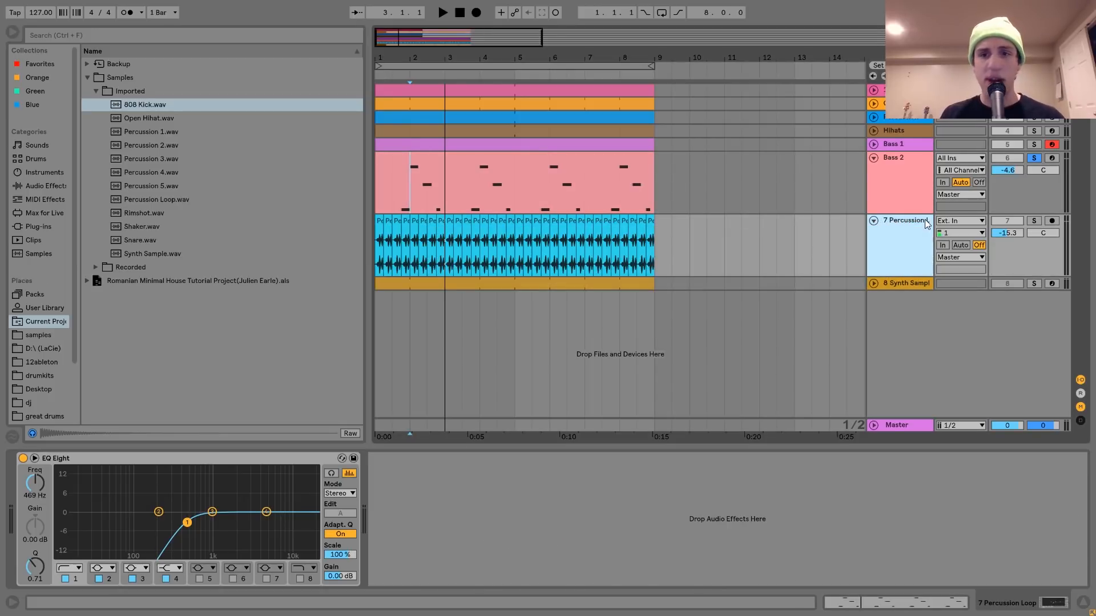
left_click(1034, 221)
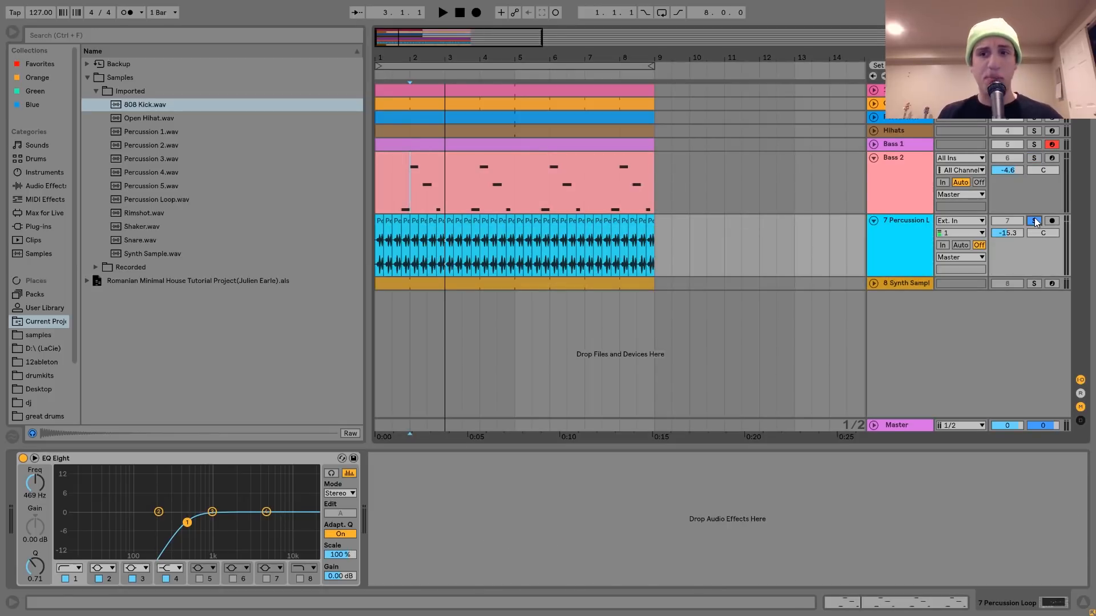
left_click(378, 255)
key("space")
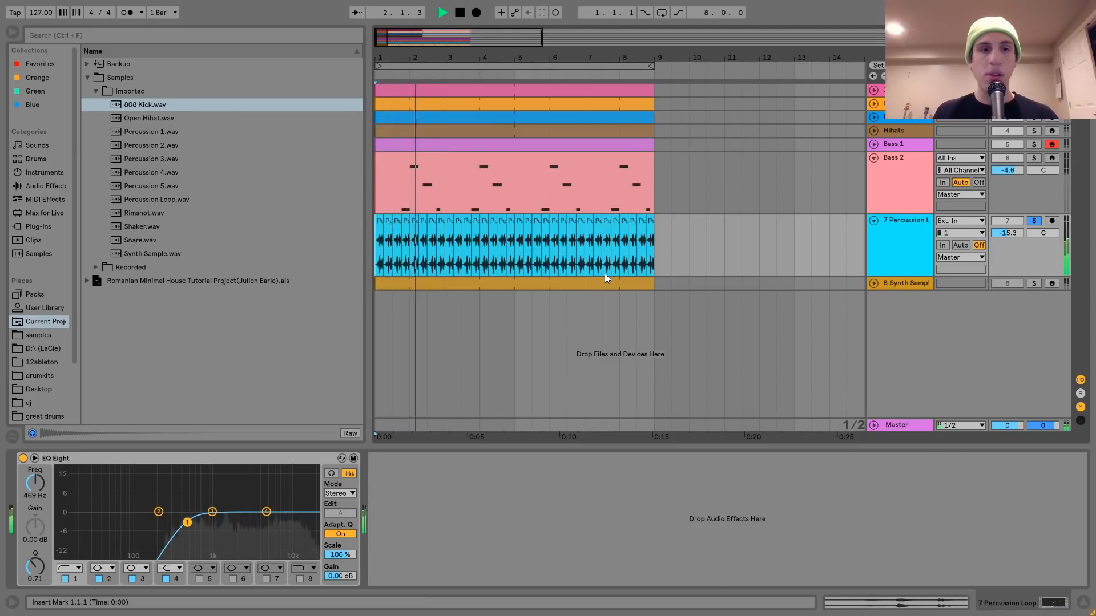
key("space")
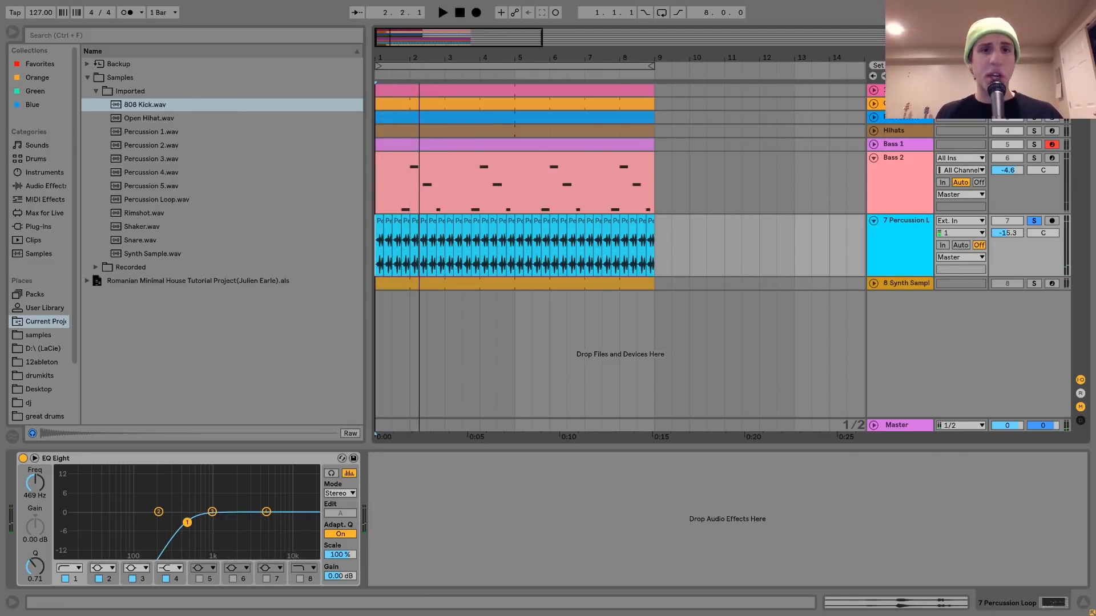
Examine the first Percussion Loop clip up close and preview its source sample, Percussion Loop.wav, in the project's imported samples
left_click_drag(383, 54, 383, 58)
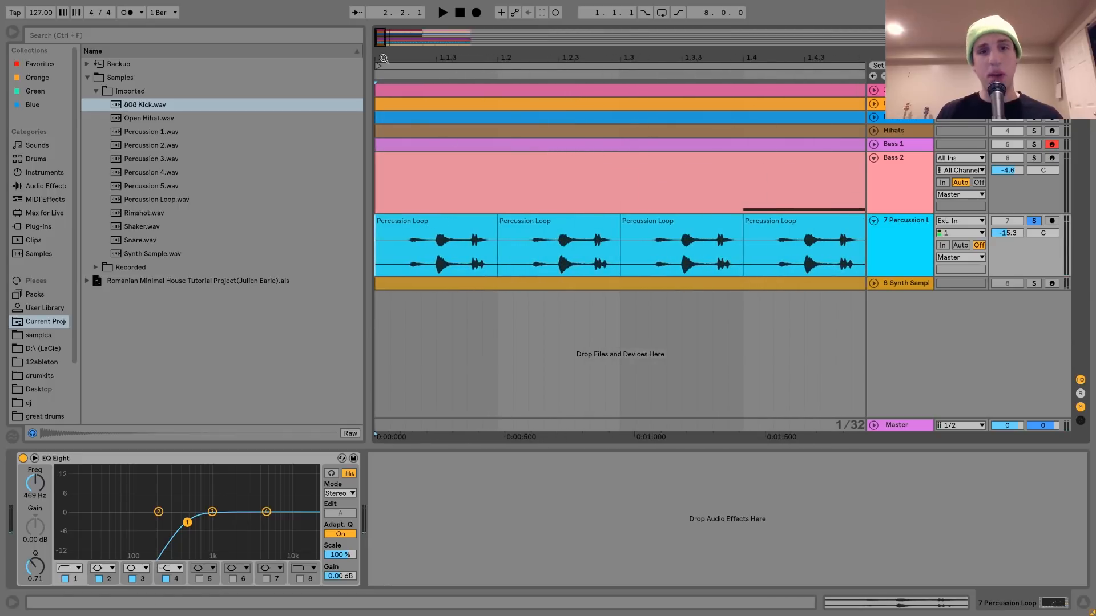
left_click(461, 231)
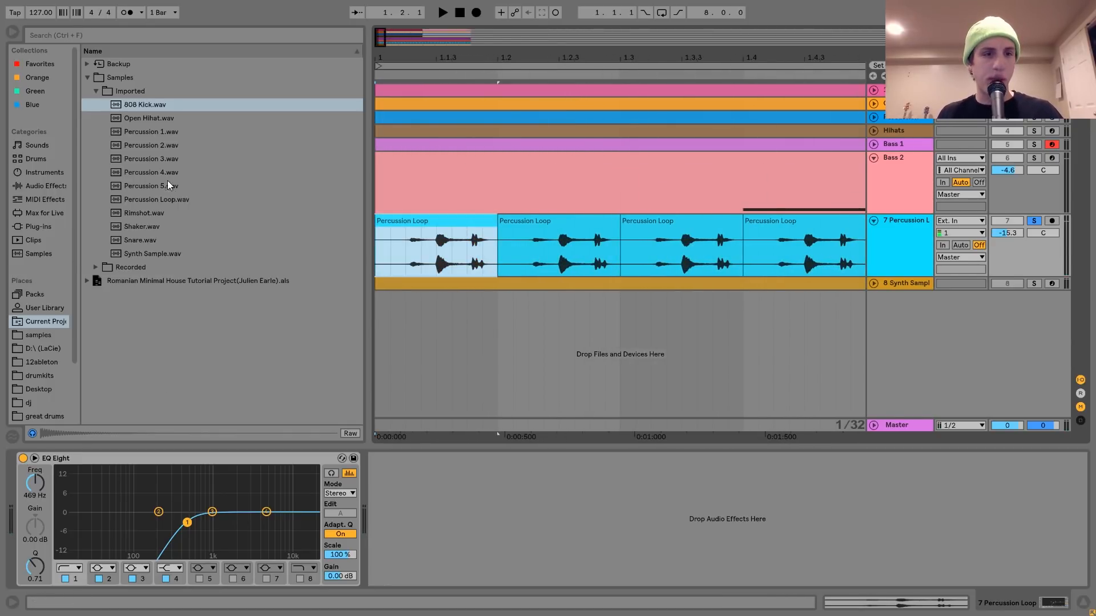
left_click(177, 198)
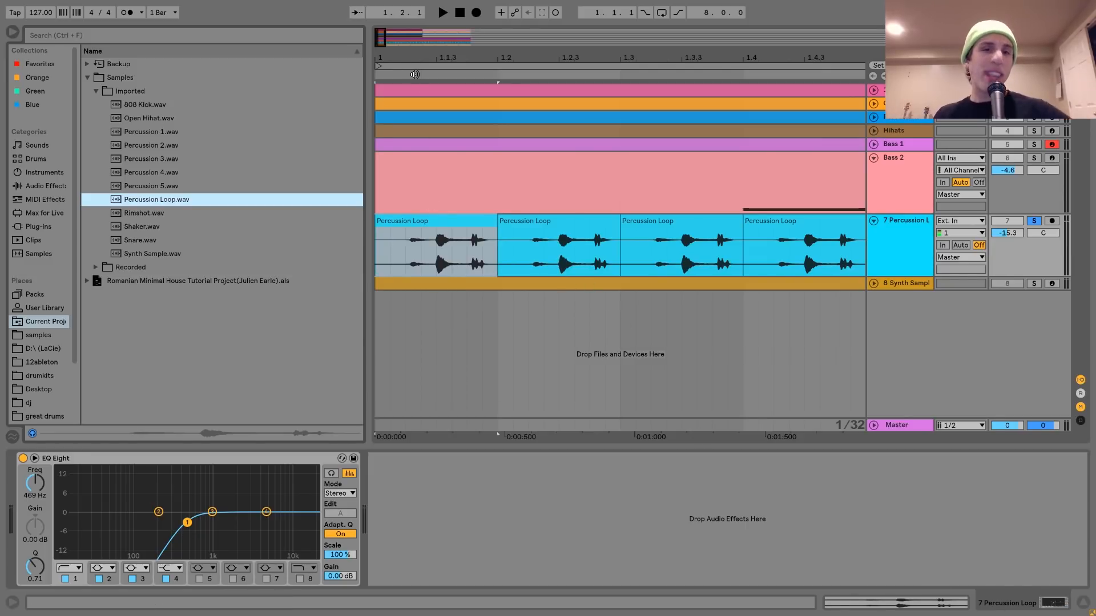
Select all Percussion Loop clips across the eight bars and loop the arrangement over that range, from 1.1.1 to 9.1.1
left_click_drag(435, 57, 435, 18)
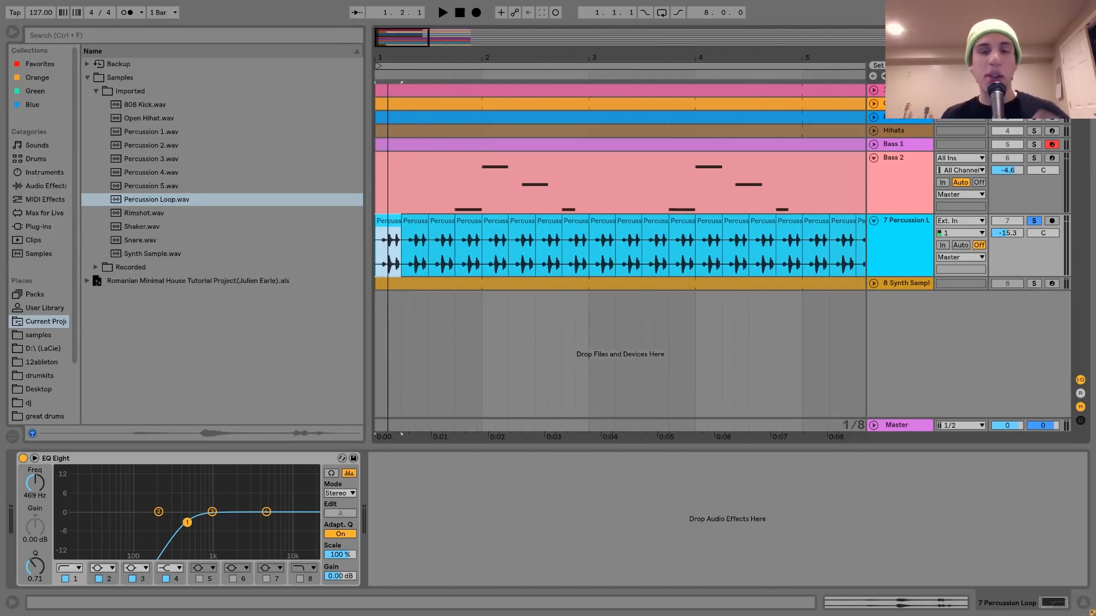
left_click_drag(388, 57, 382, 25)
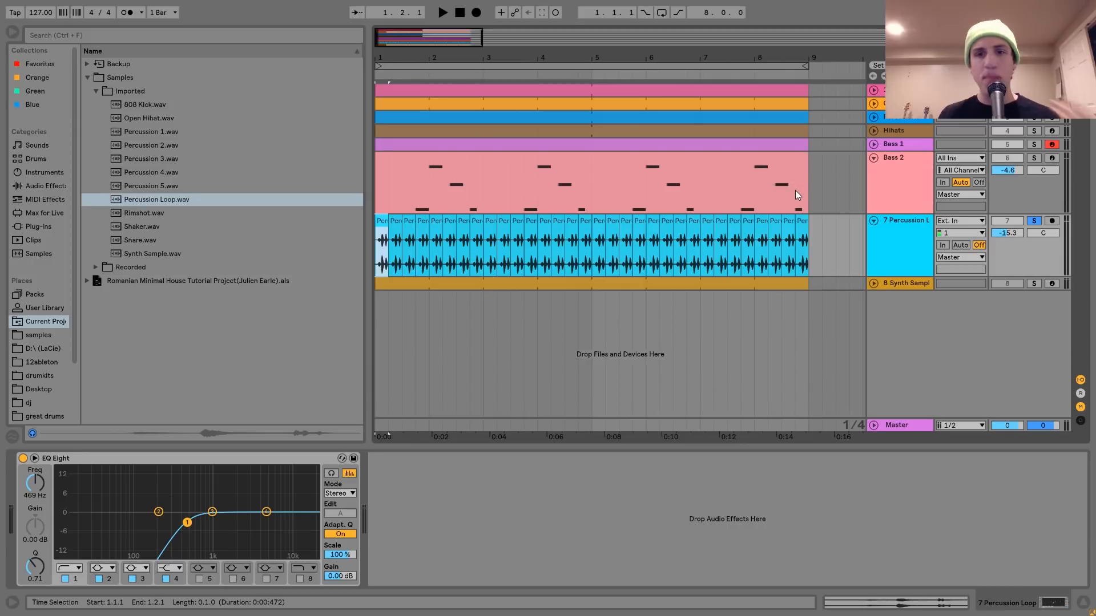
left_click_drag(811, 236, 340, 247)
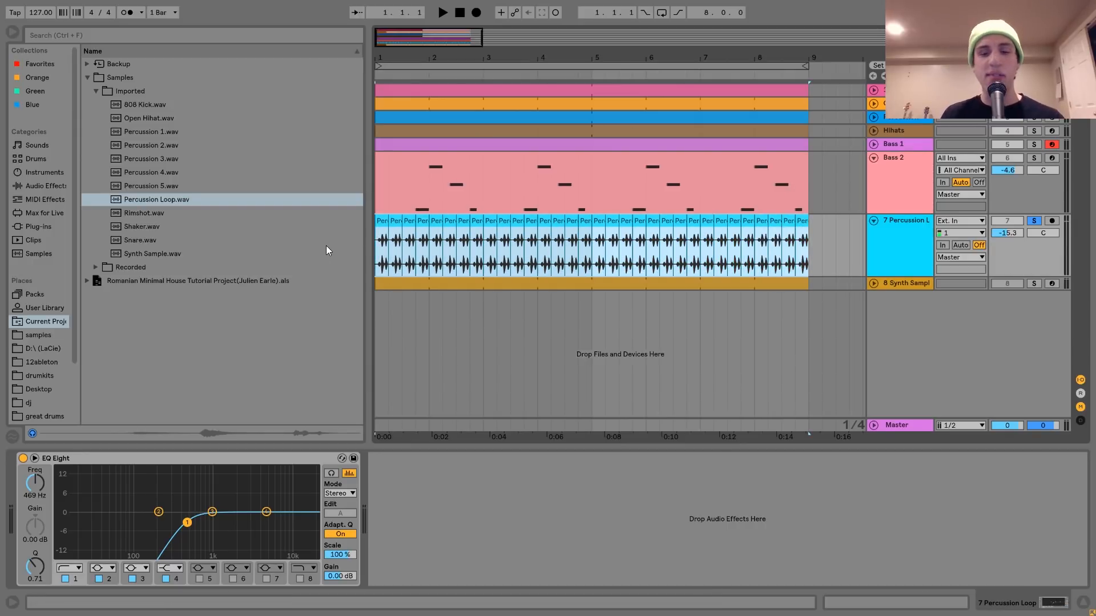
key("ctrl+l")
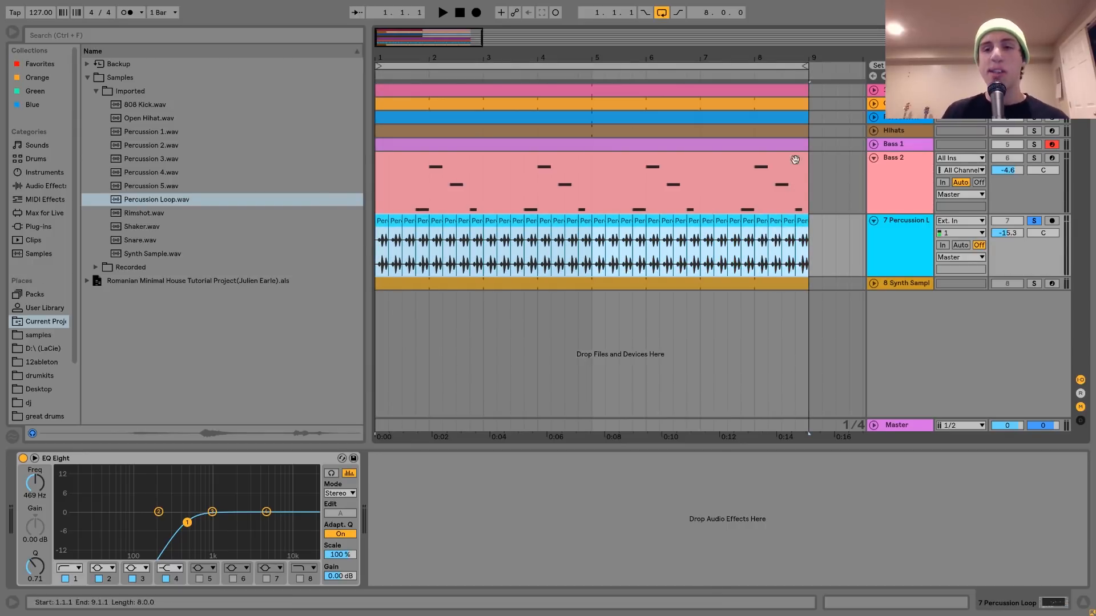
Unsolo the Percussion Loop track, keep it deactivated, and audition the other active tracks without it
left_click(1008, 221)
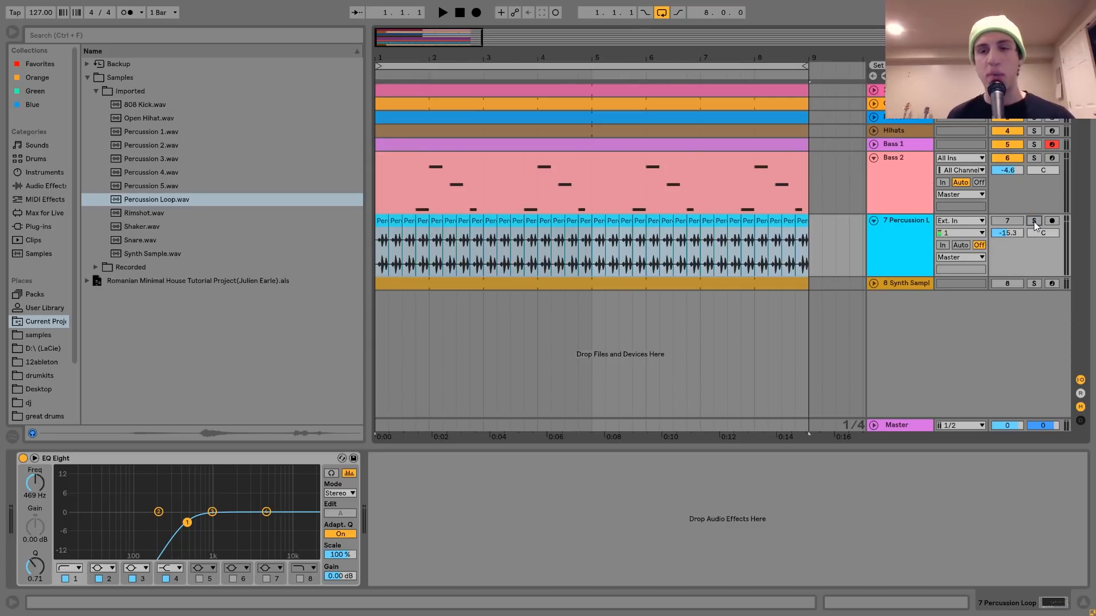
key("space")
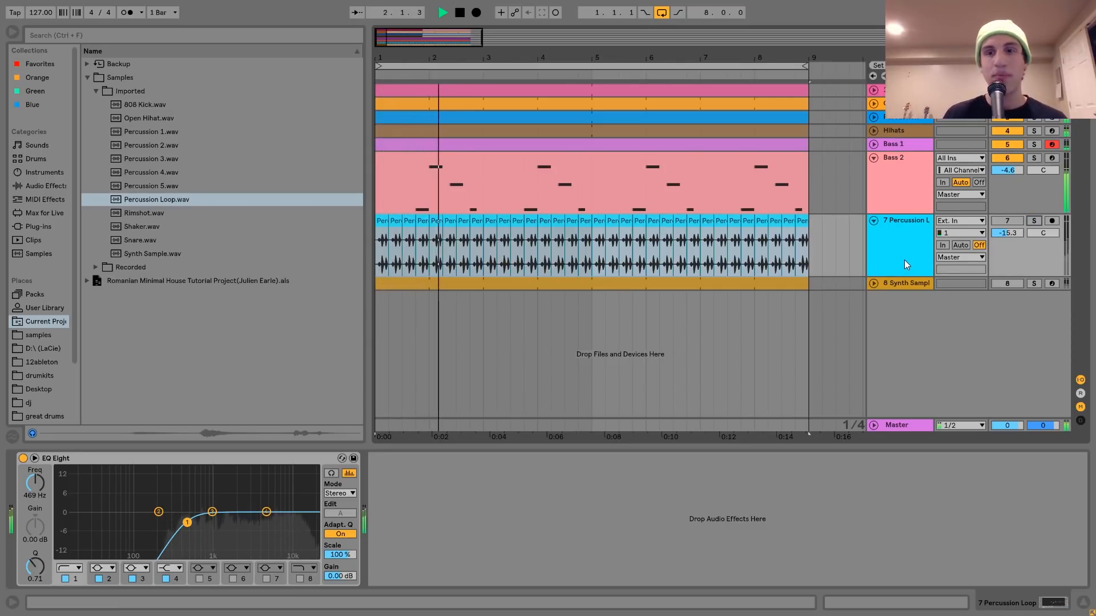
key("space")
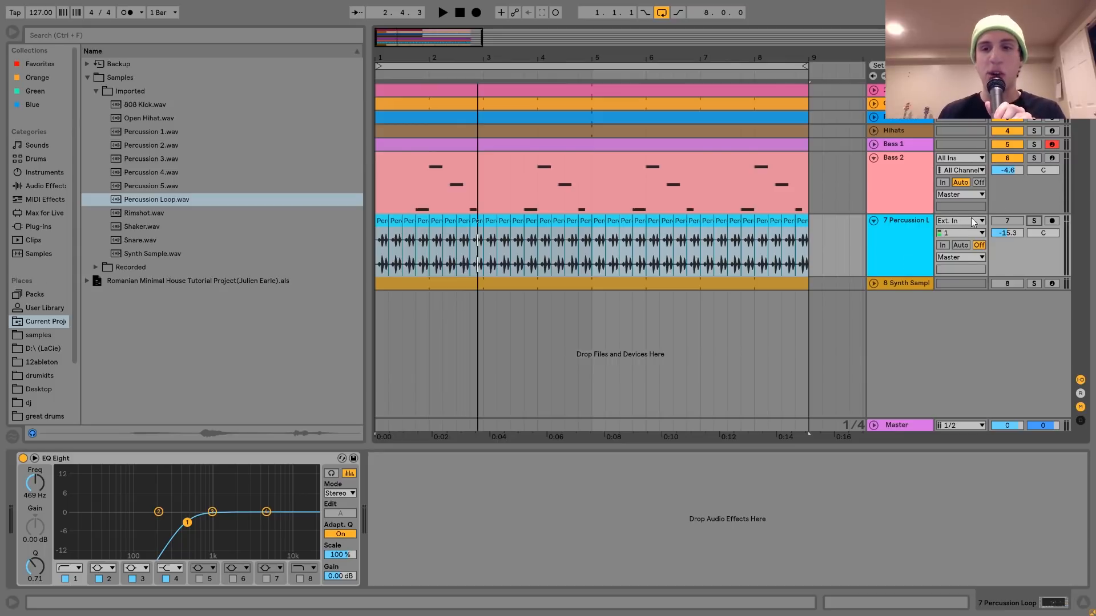
Replay the mix from 1.1.1 with the Percussion Loop track muted, and reactivate it during playback to compare
left_click(1000, 222)
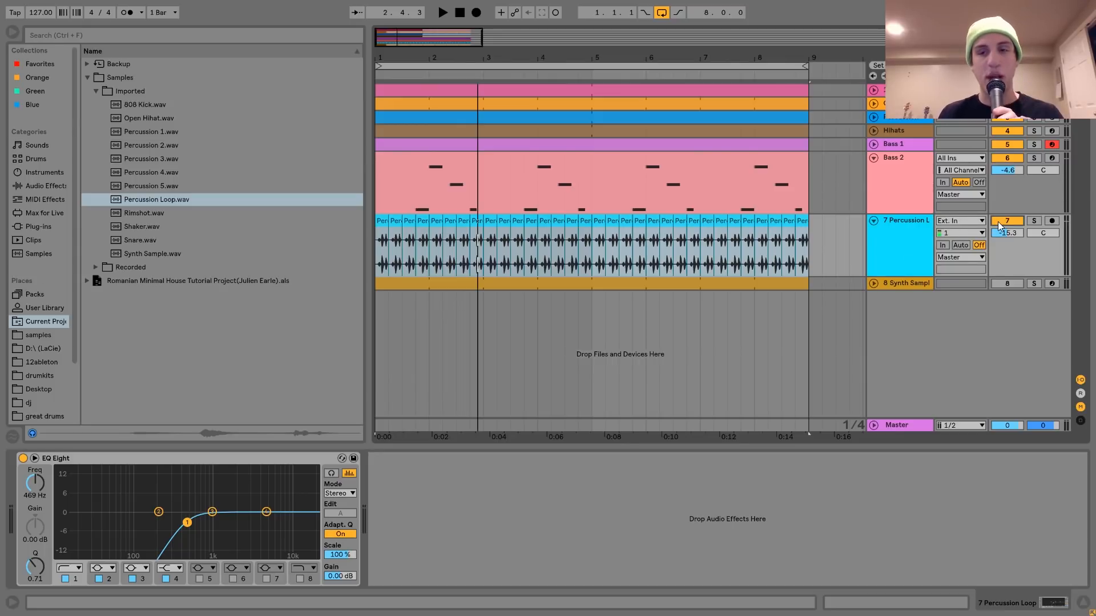
left_click(1000, 222)
key("space")
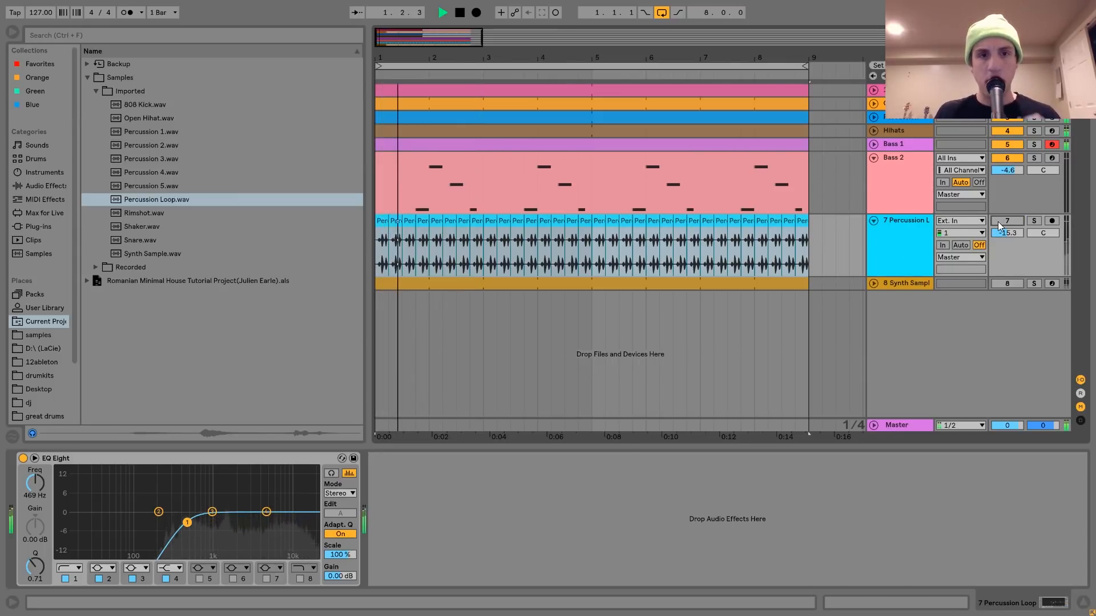
left_click(1000, 222)
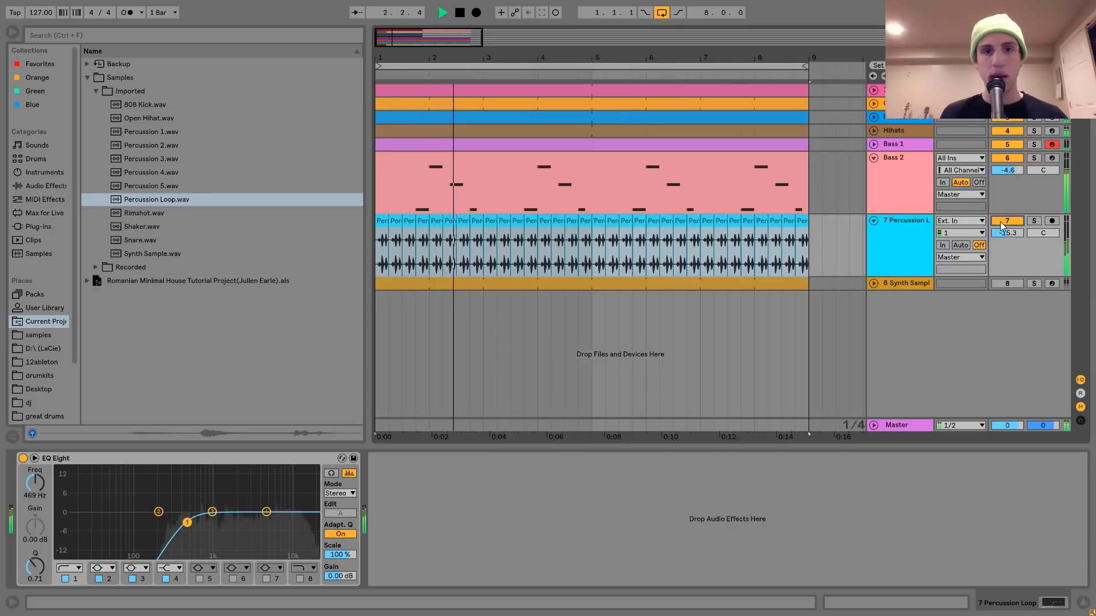
left_click(917, 223)
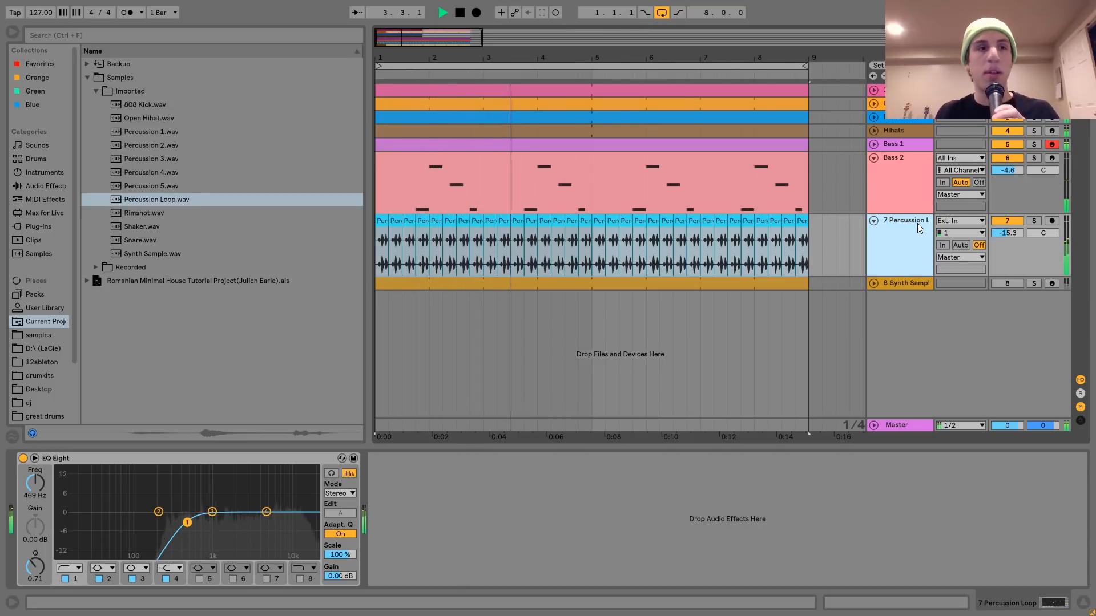
key("space")
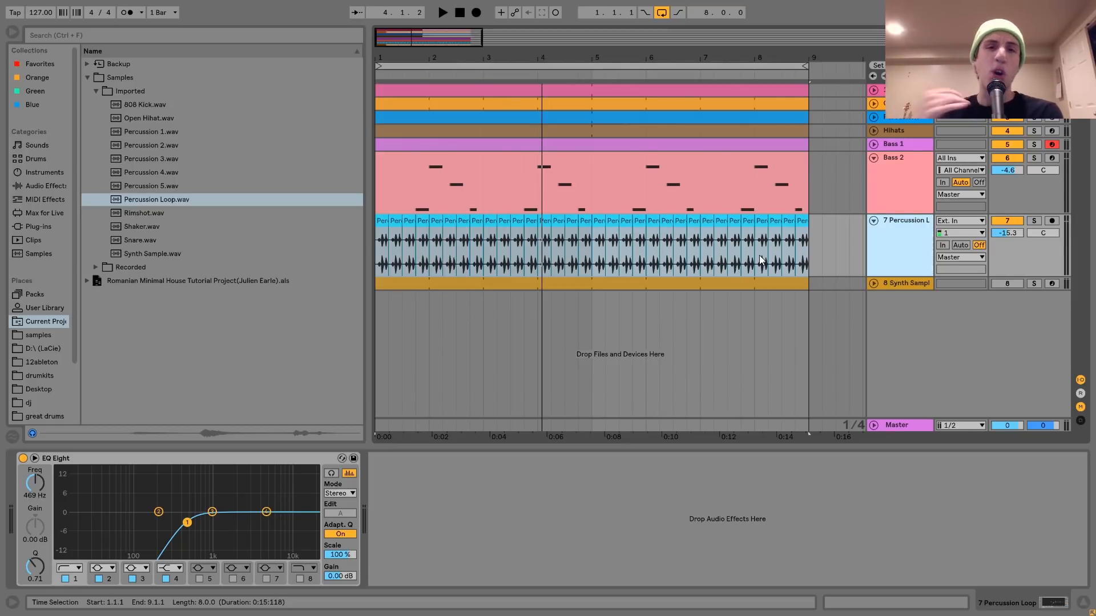
Compare the Percussion track's devices with the Percussion Loop's EQ Eight, and fold the Bass 2 track
left_click(905, 118)
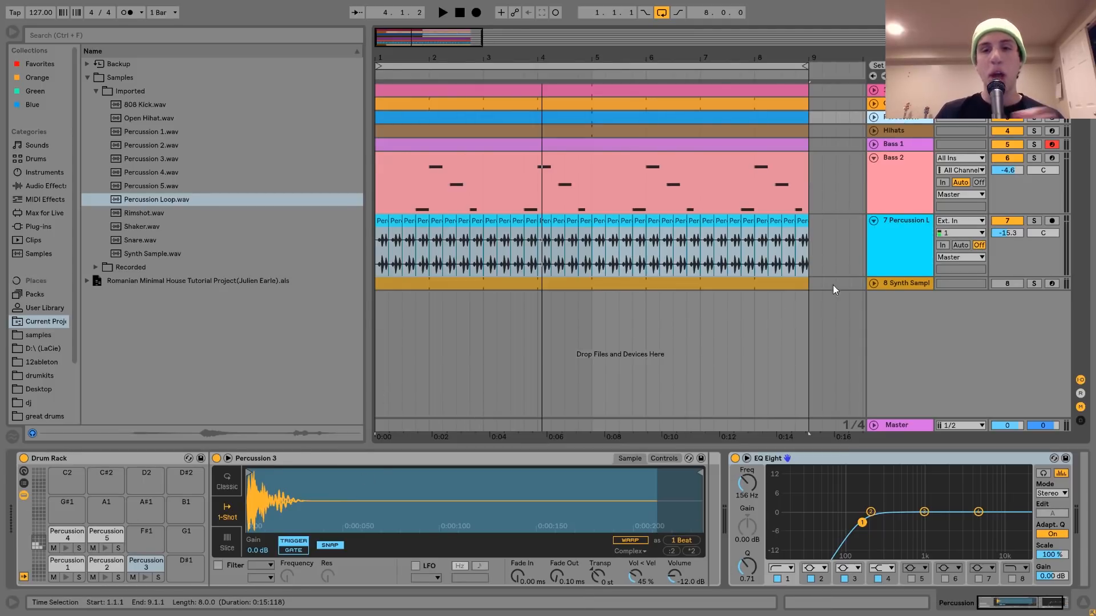
left_click(897, 249)
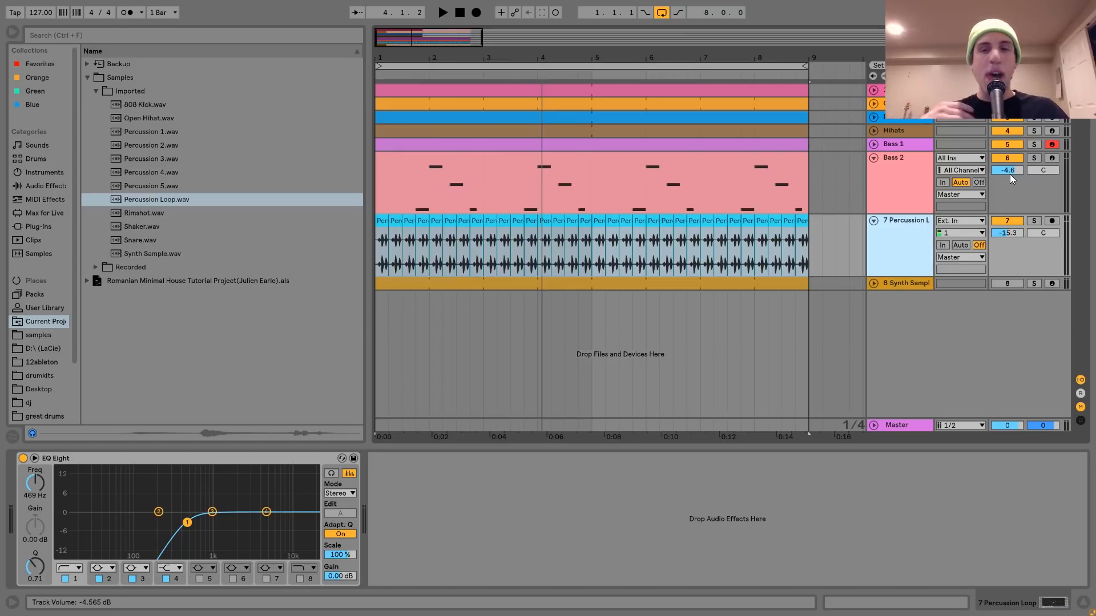
left_click(873, 158)
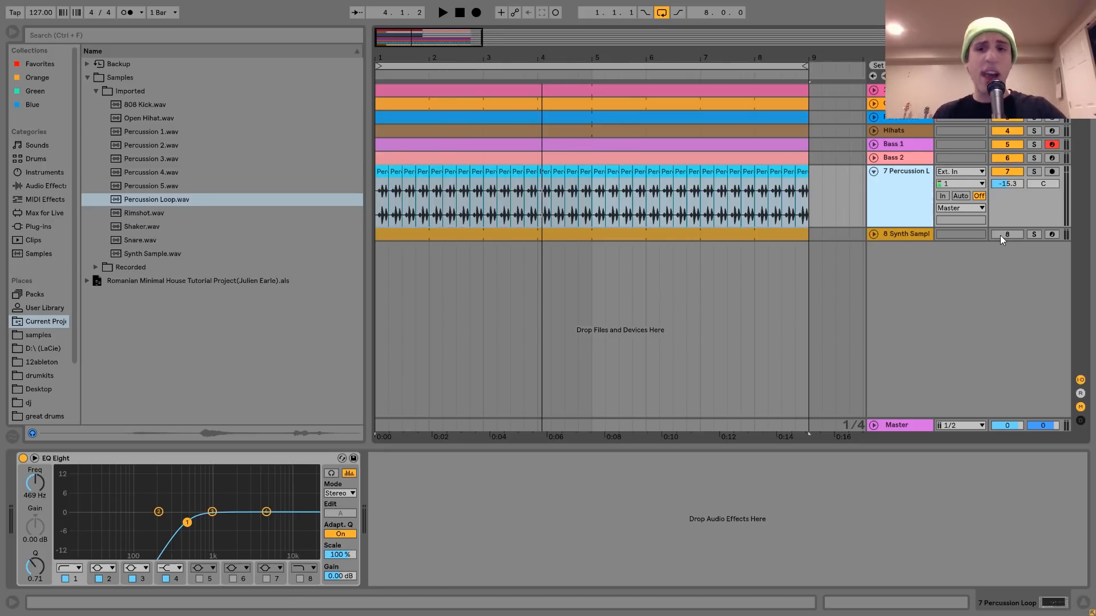
Activate and unfold the Synth Sample track, and audition it in the mix and briefly soloed
left_click(896, 231)
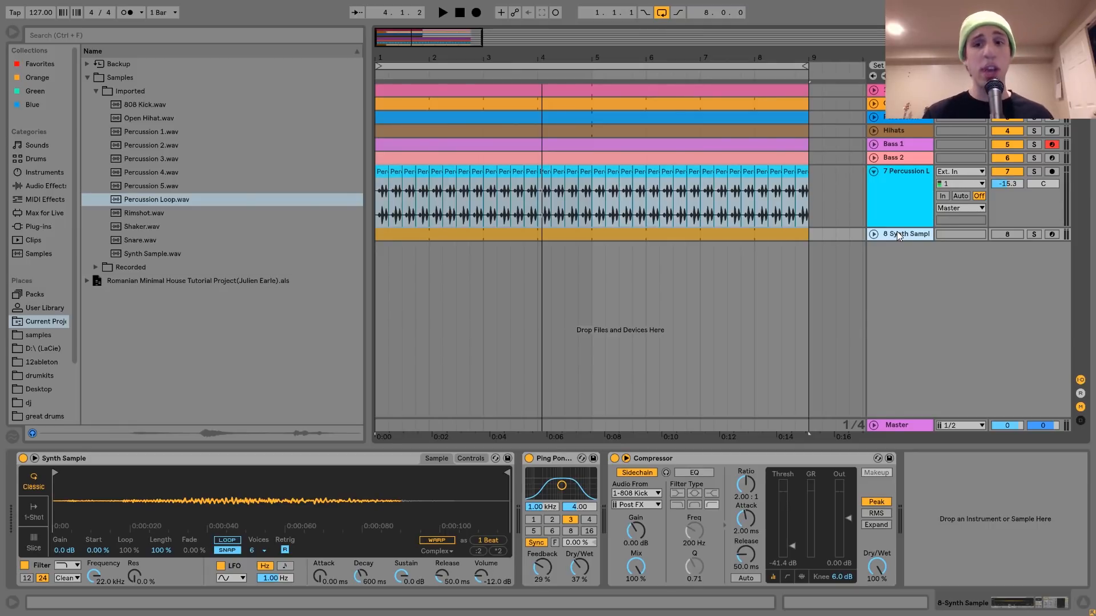
left_click(1003, 235)
key("space")
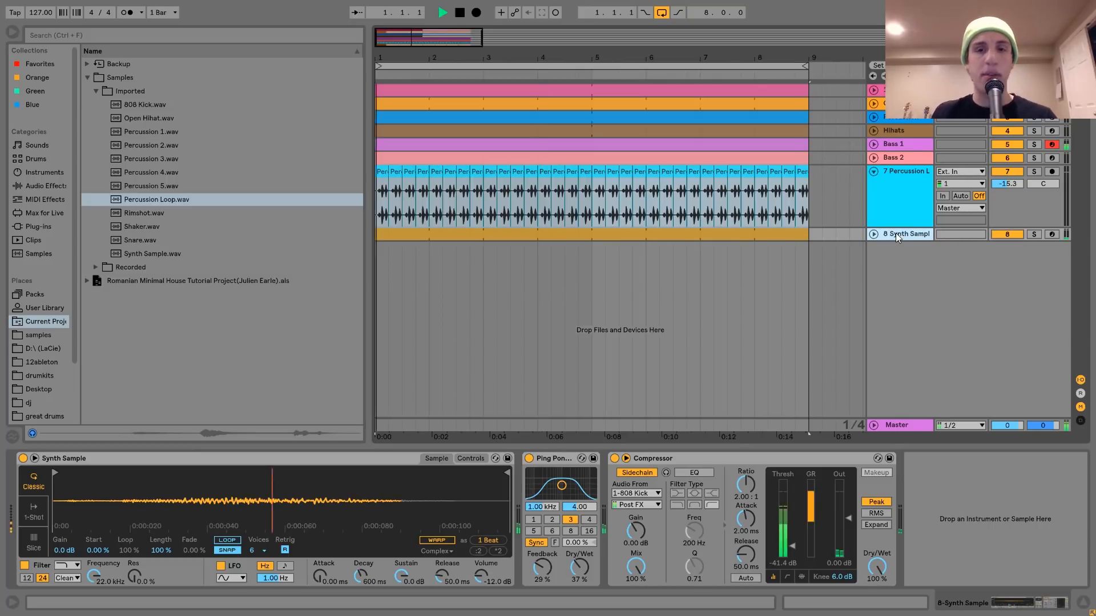
left_click(873, 234)
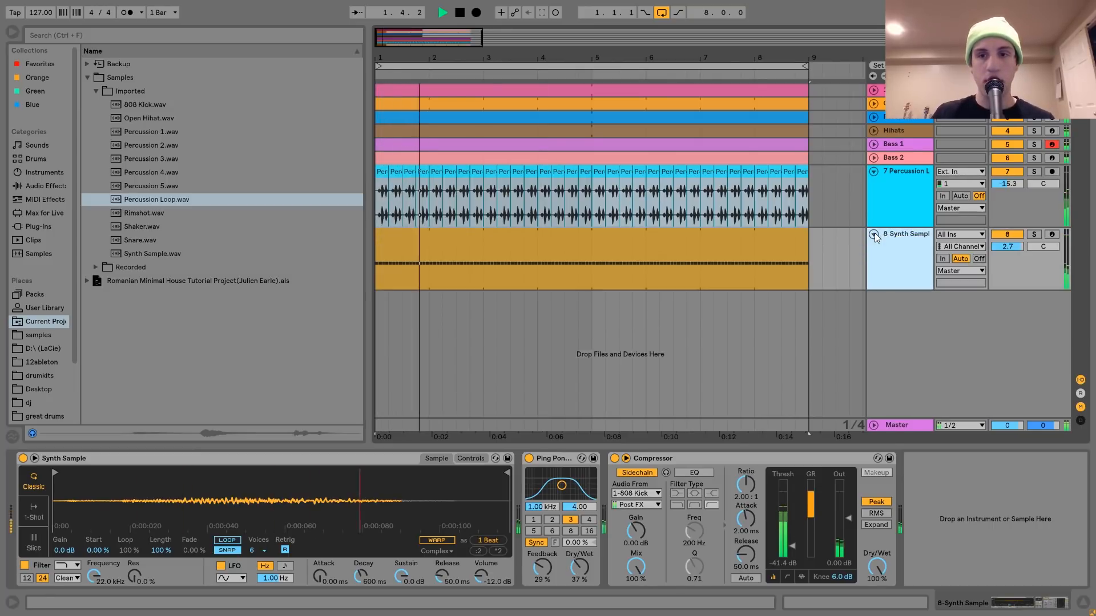
left_click(1034, 235)
left_click(1035, 233)
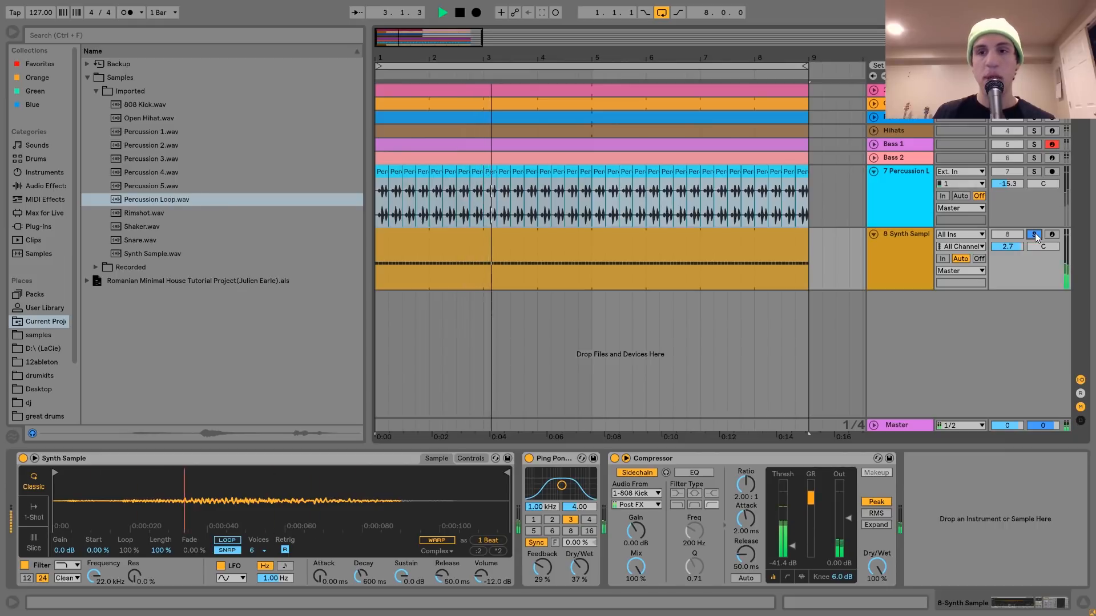
key("space")
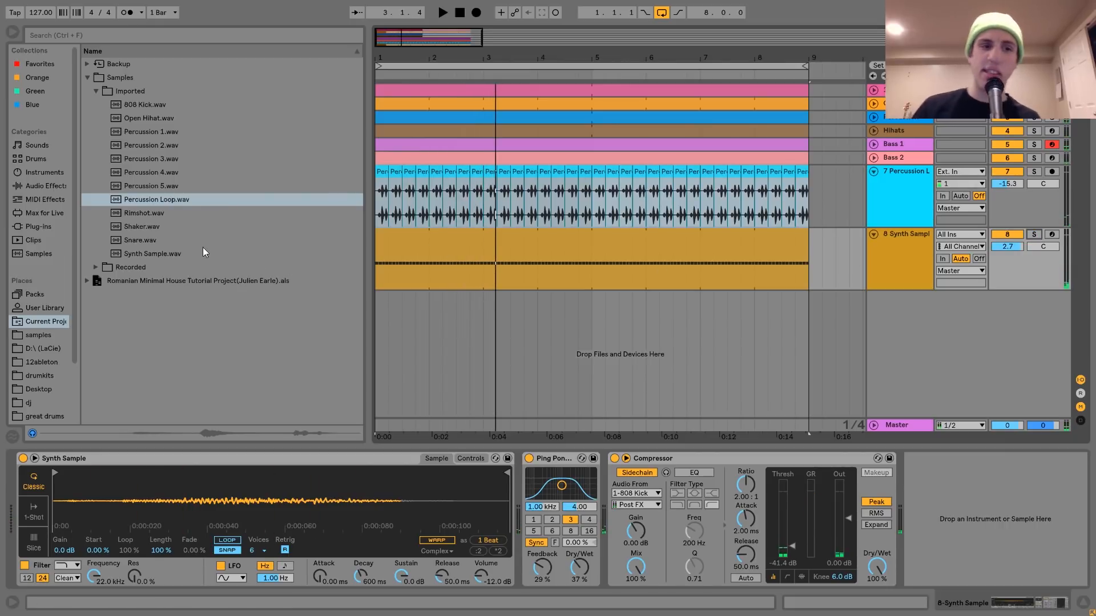
Preview Synth Sample.wav from the imported samples, and examine the repeated C3 notes and their velocities in the Synth Sample clip
left_click(164, 255)
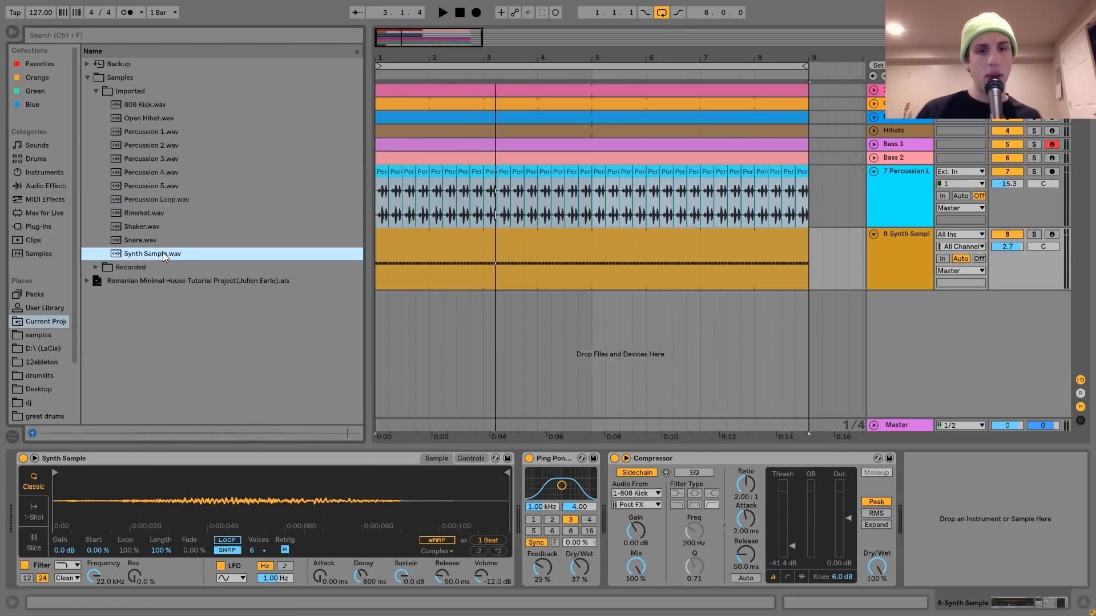
double_click(516, 239)
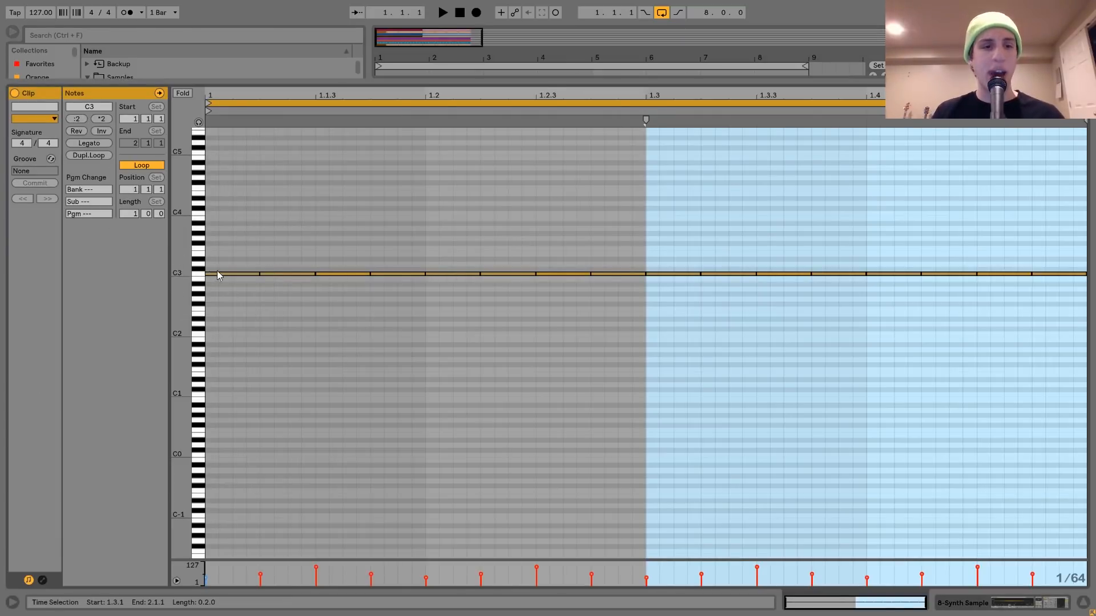
left_click(268, 274)
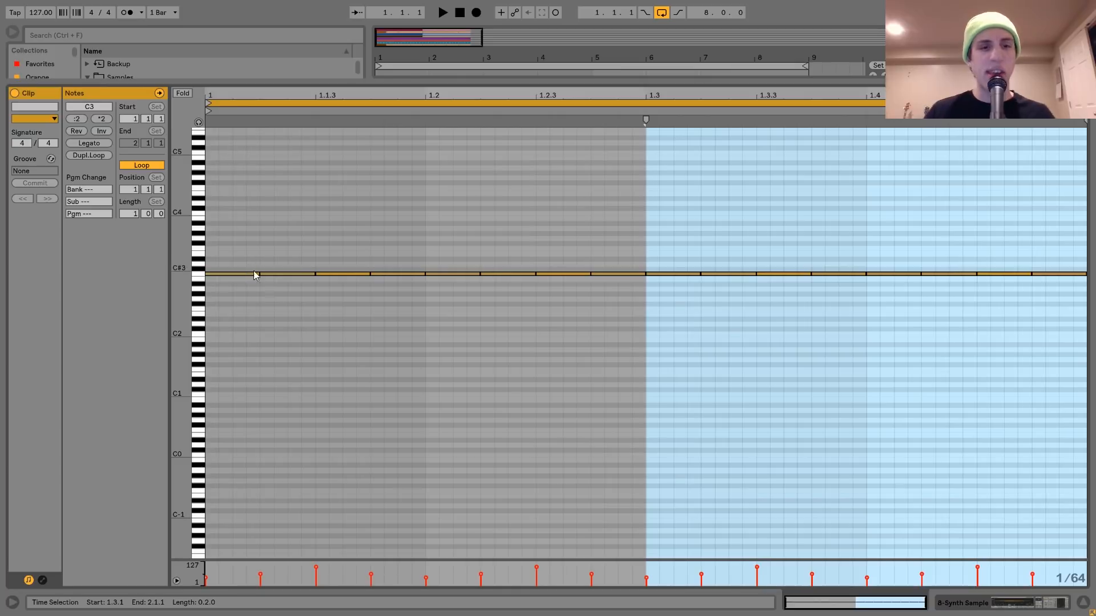
left_click(330, 275)
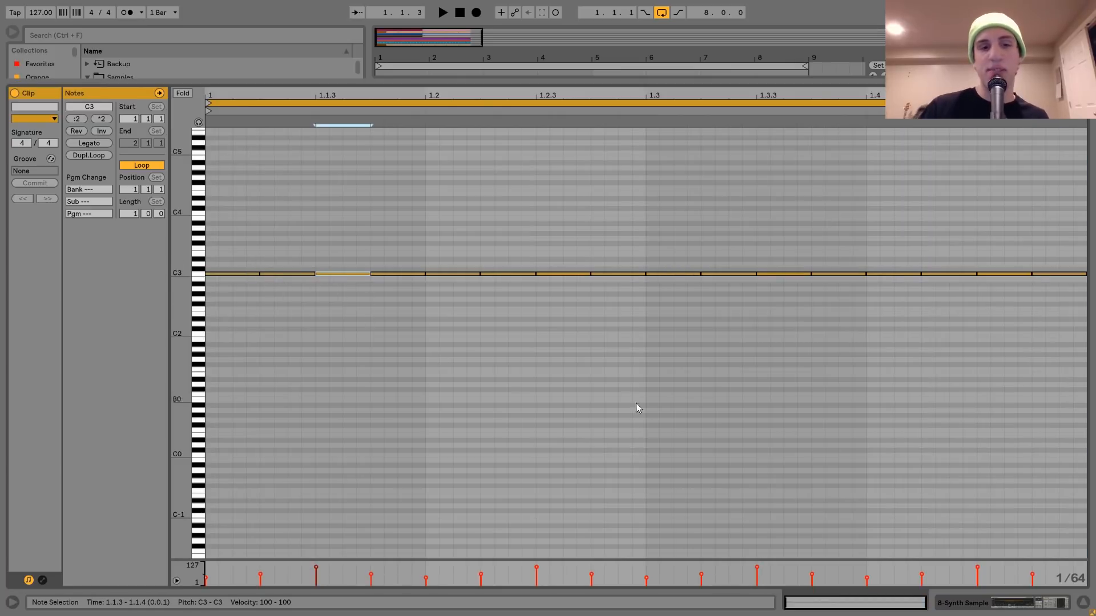
left_click(950, 609)
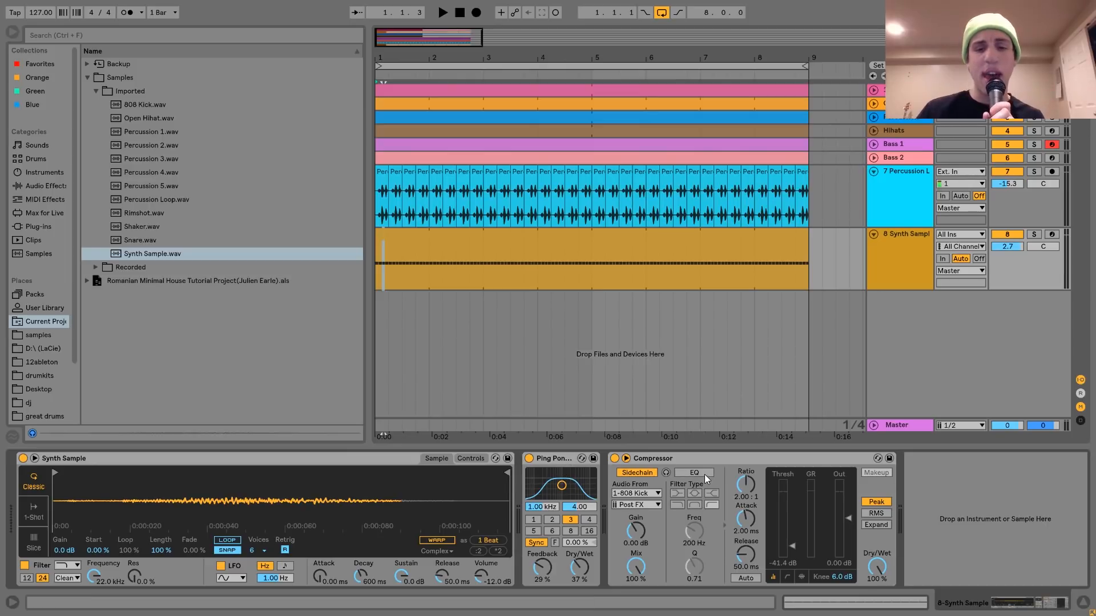
Examine the Synth Sample's sidechained Compressor, and audition the full mix from 1.1.3 and again from the start of the synth clip
left_click(683, 458)
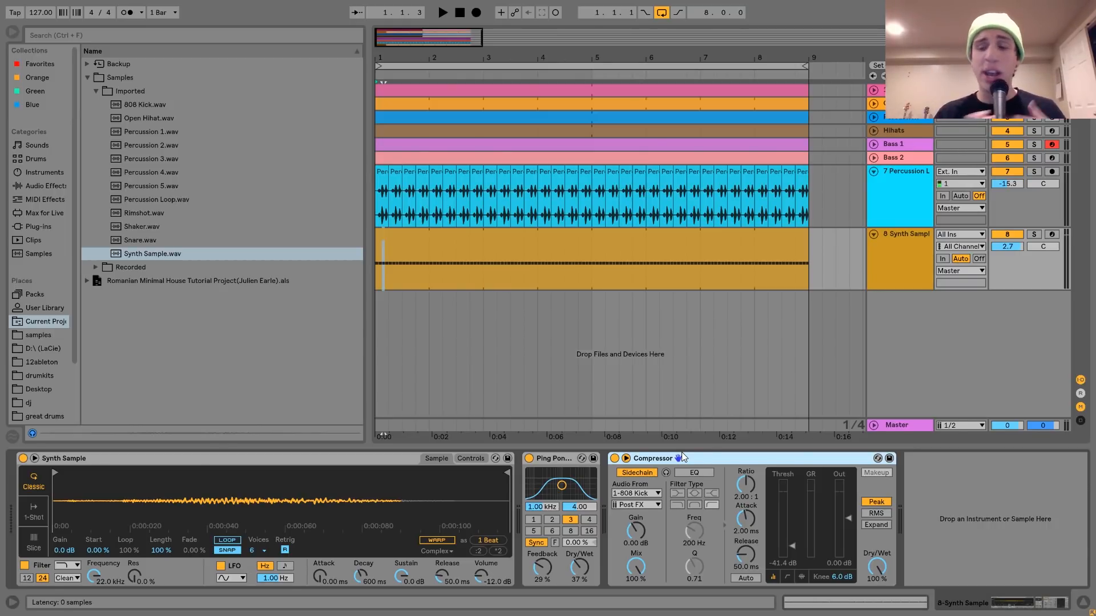
key("space")
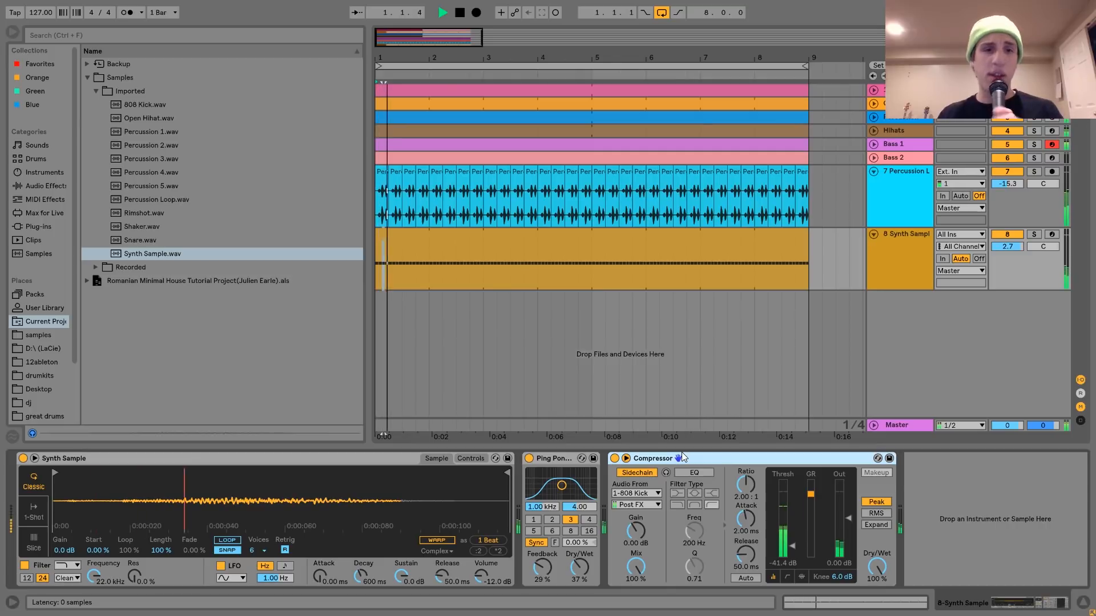
key("space")
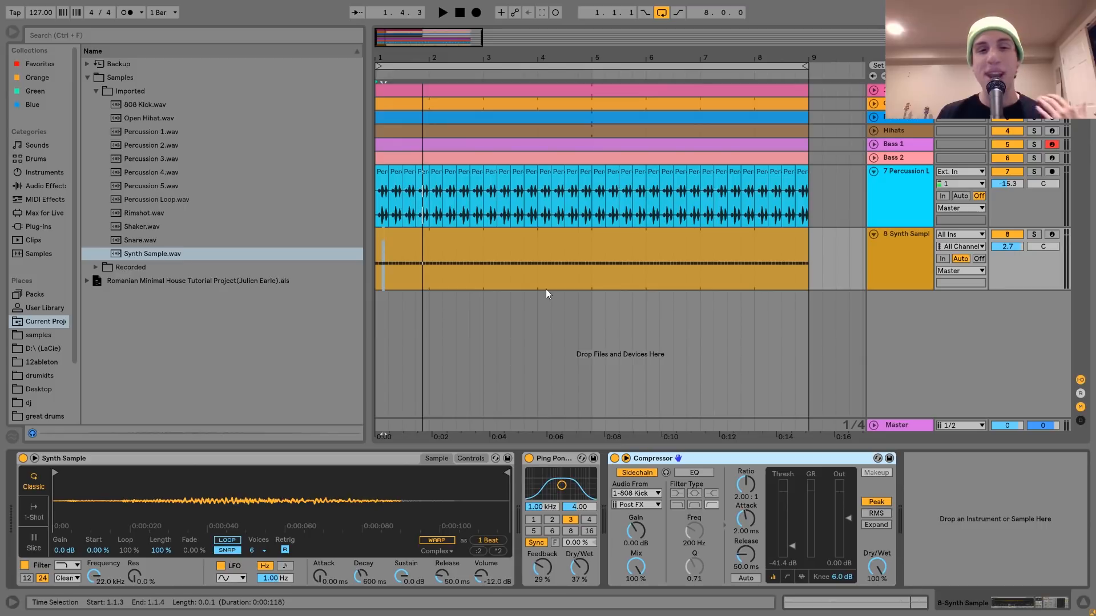
left_click(526, 252)
key("space")
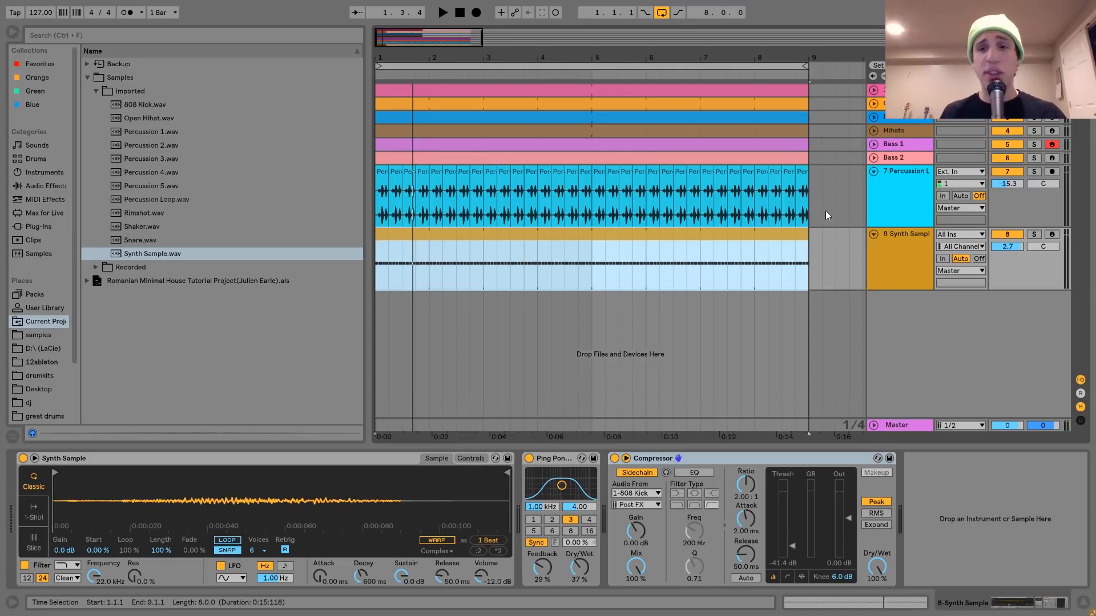
Select all tracks and fold them together in the arrangement
left_click(899, 259)
key("ctrl+a")
left_click(873, 234)
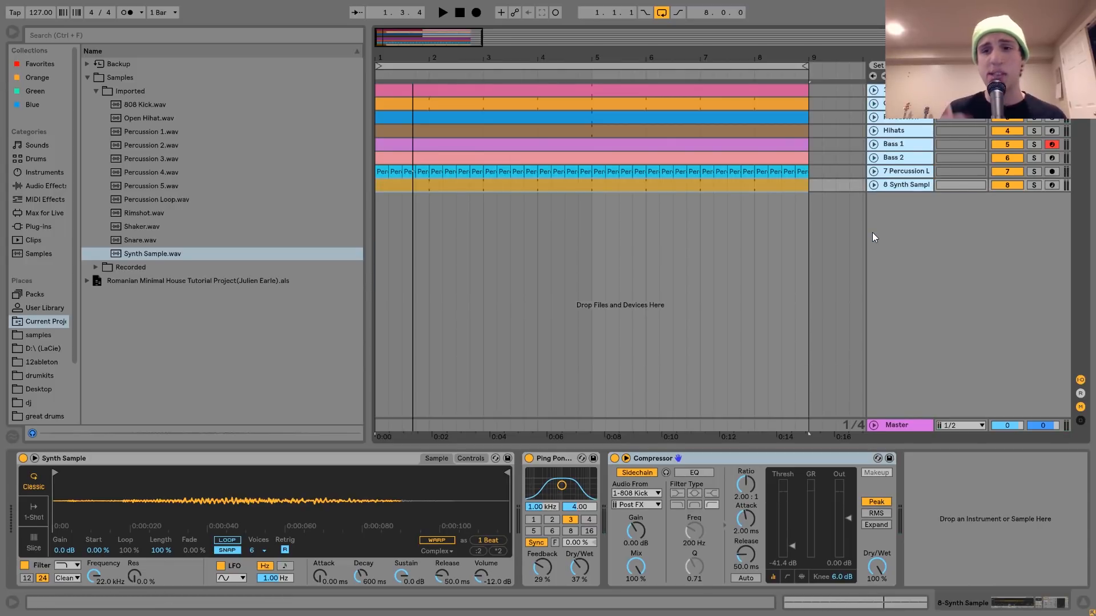